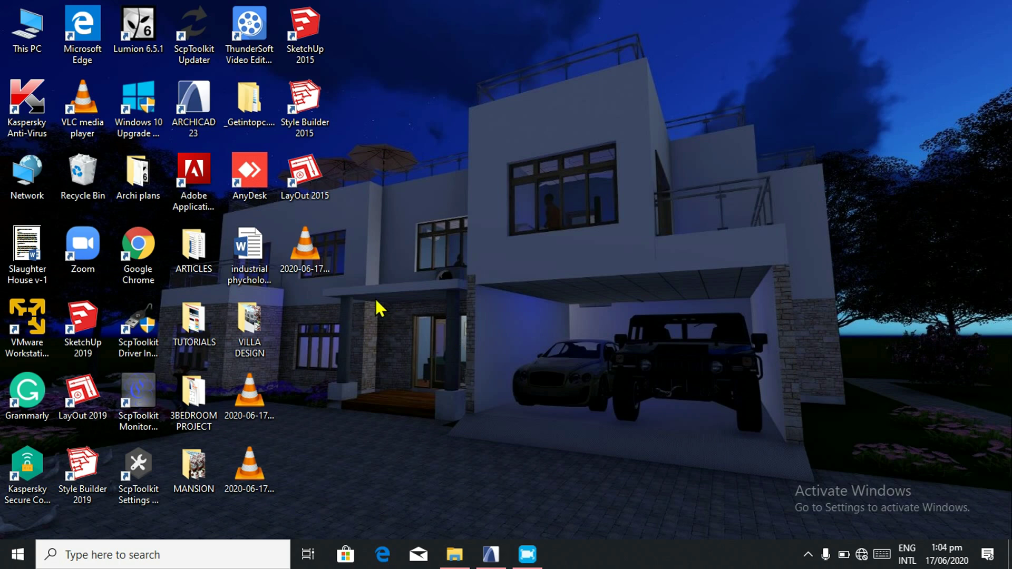
Switch to ARCHICAD and create a new project from ARCHICAD 23 Template.tpl with the Standard Profile 23 work environment.
{"action": "left_click", "coordinate": [493, 563]}
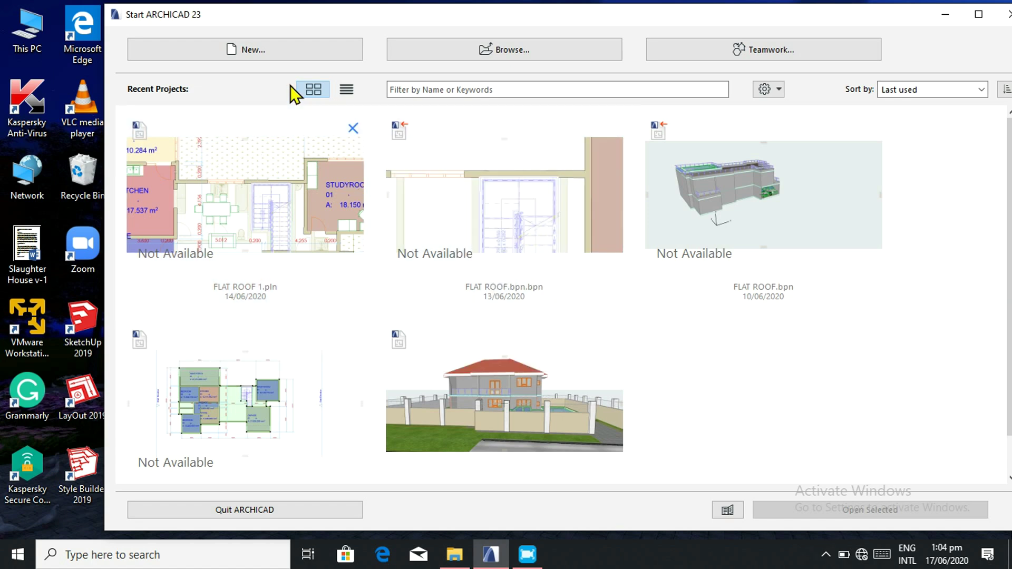
{"action": "left_click", "coordinate": [254, 50]}
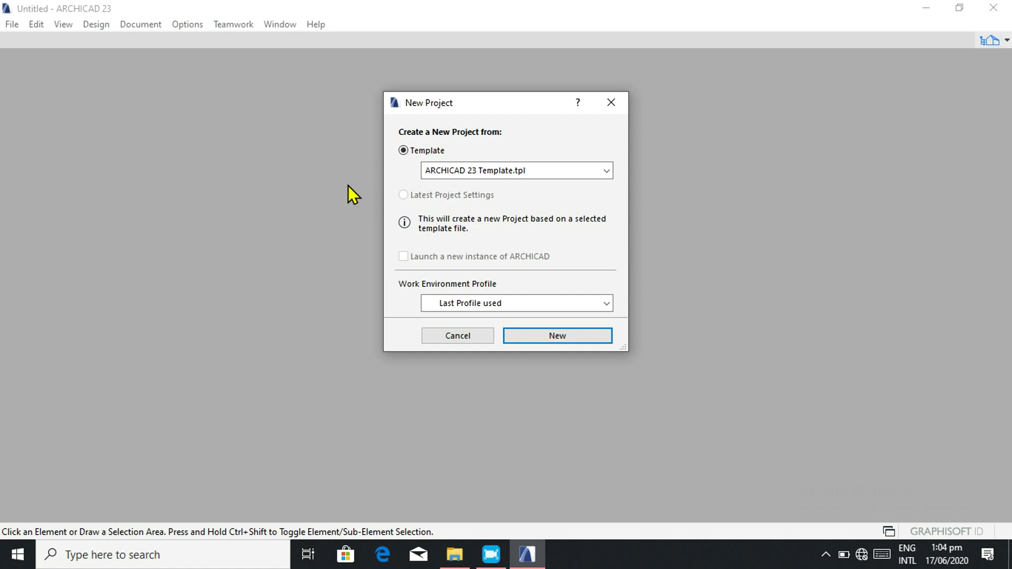
{"action": "left_click", "coordinate": [577, 170]}
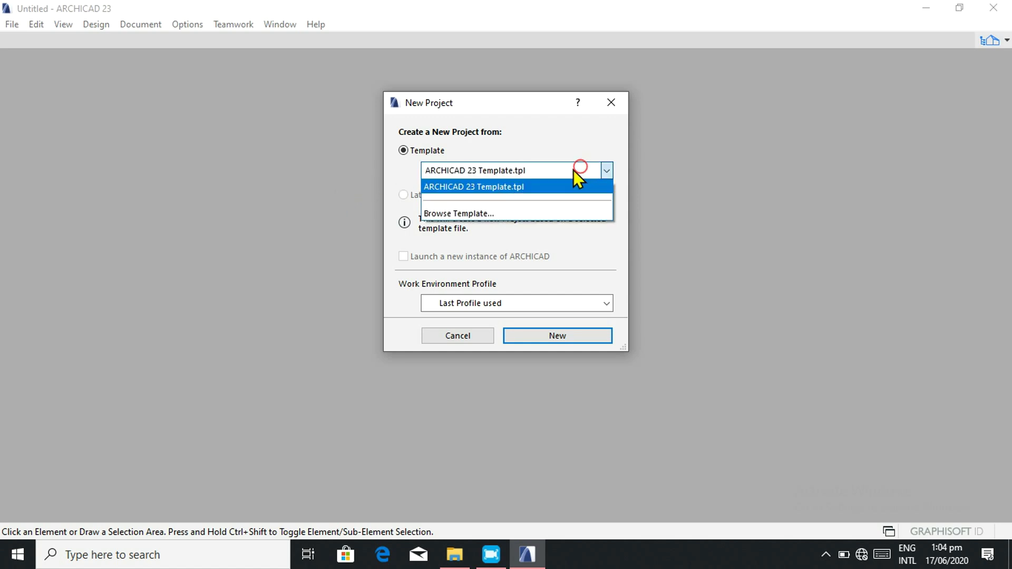
{"action": "left_click", "coordinate": [481, 214]}
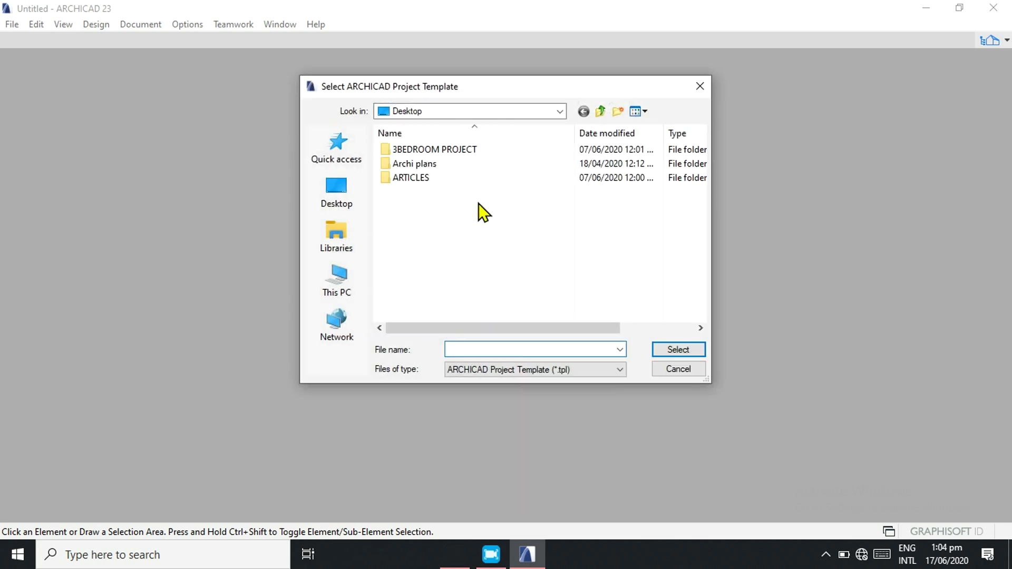
{"action": "left_click", "coordinate": [699, 86]}
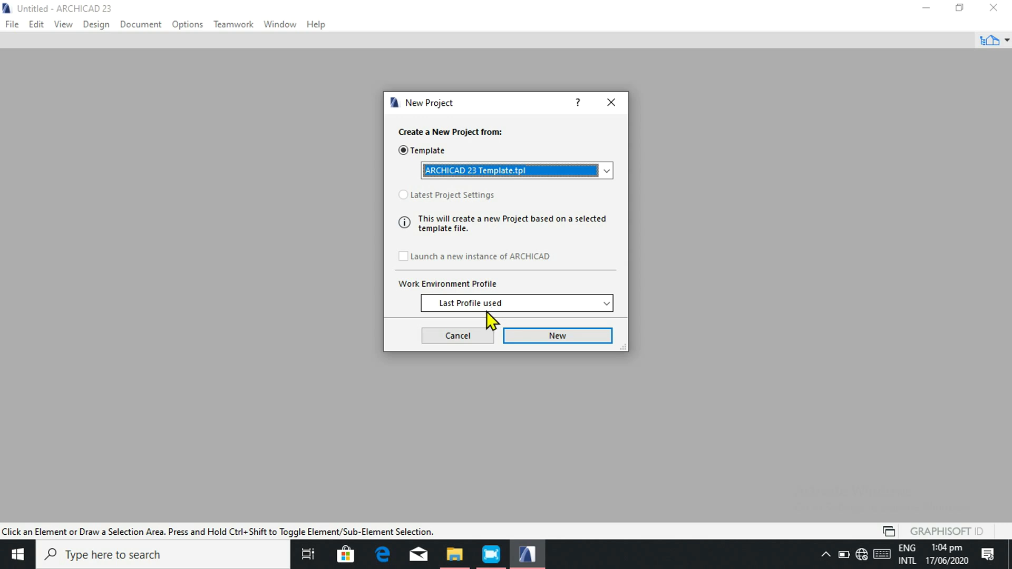
{"action": "left_click", "coordinate": [543, 303]}
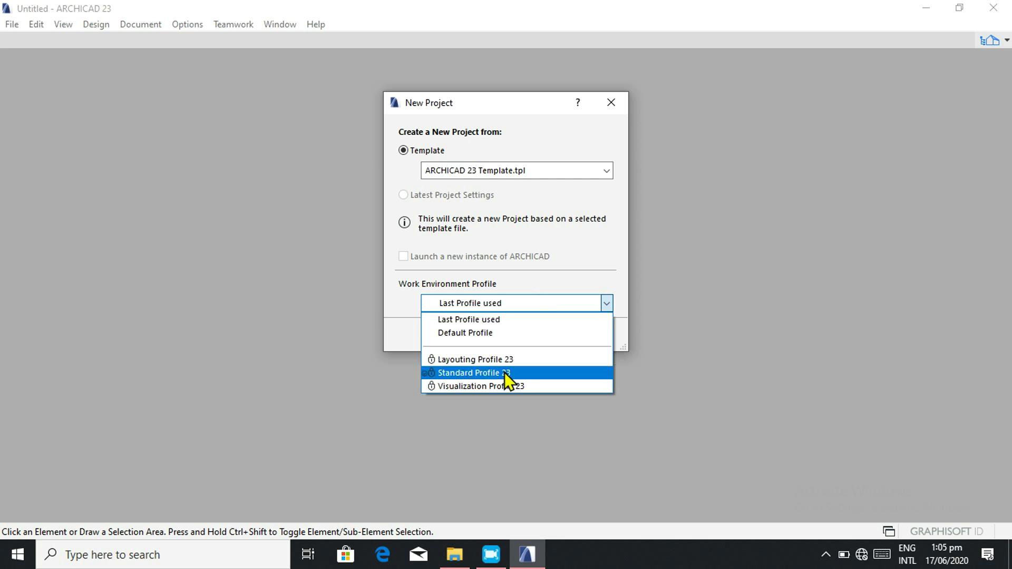
{"action": "left_click", "coordinate": [463, 373]}
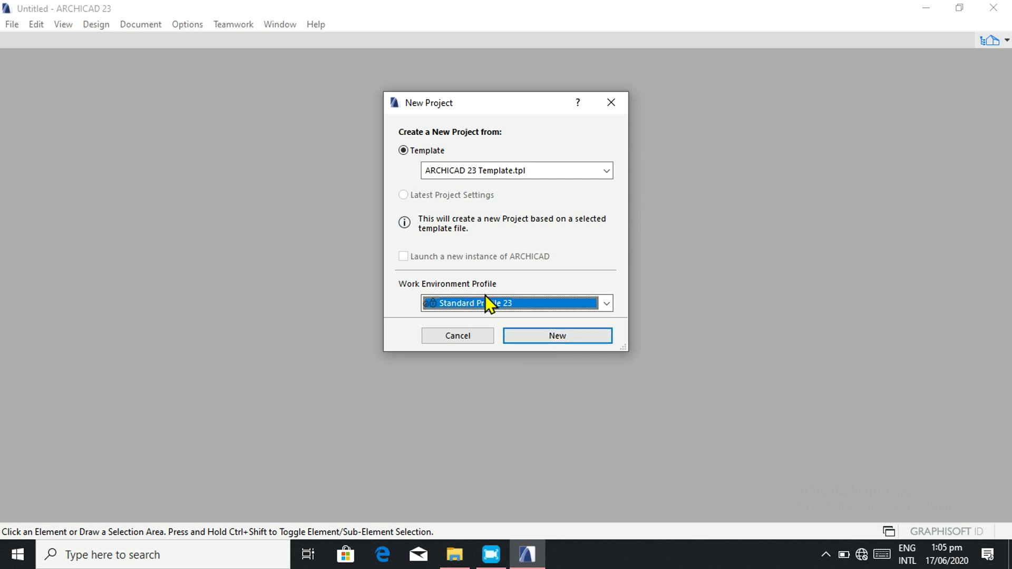
{"action": "left_click", "coordinate": [553, 337]}
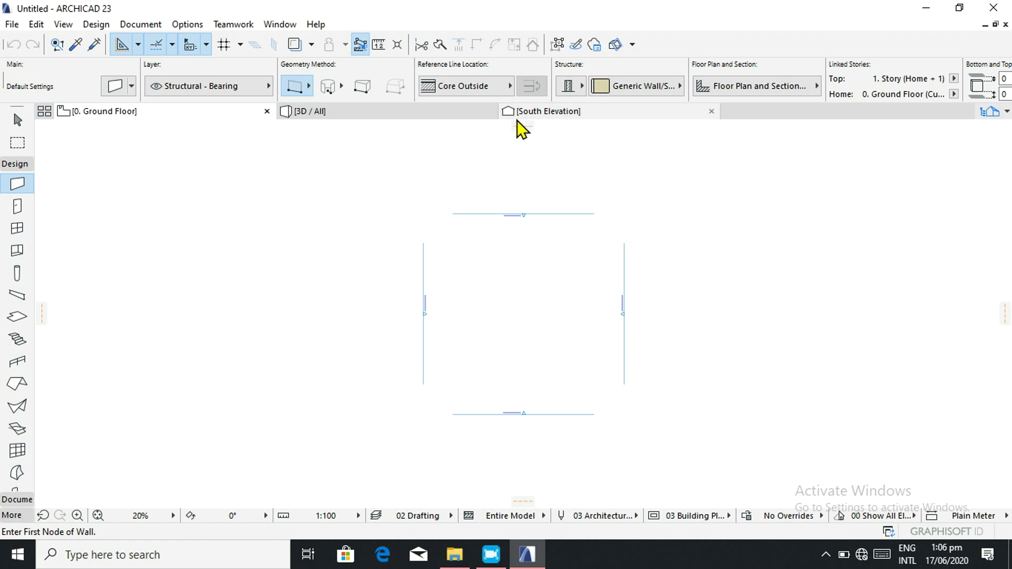
{"action": "mouse_move", "coordinate": [520, 121]}
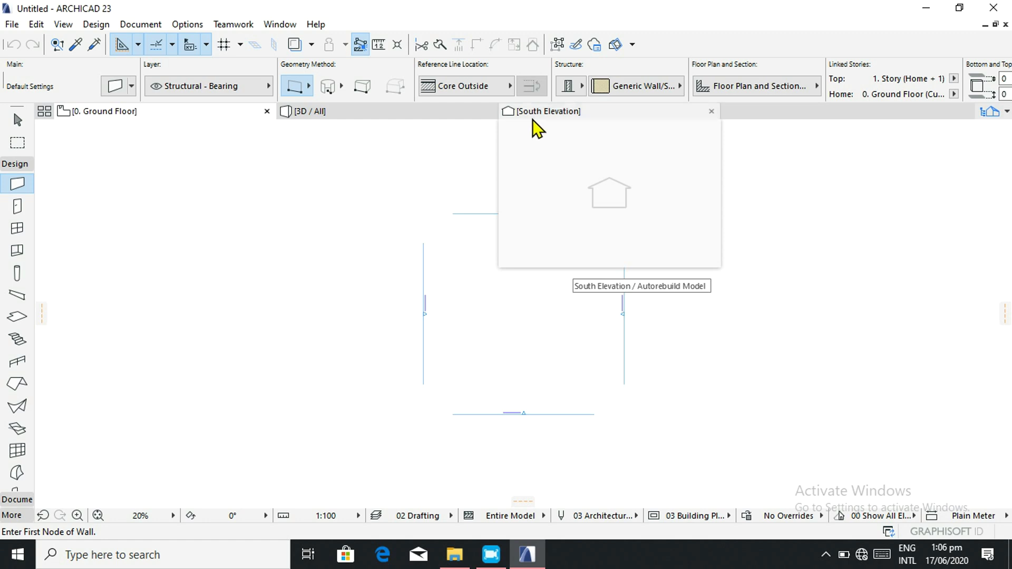
{"action": "scroll", "coordinate": [467, 145], "scroll_direction": "up", "scroll_amount": 2}
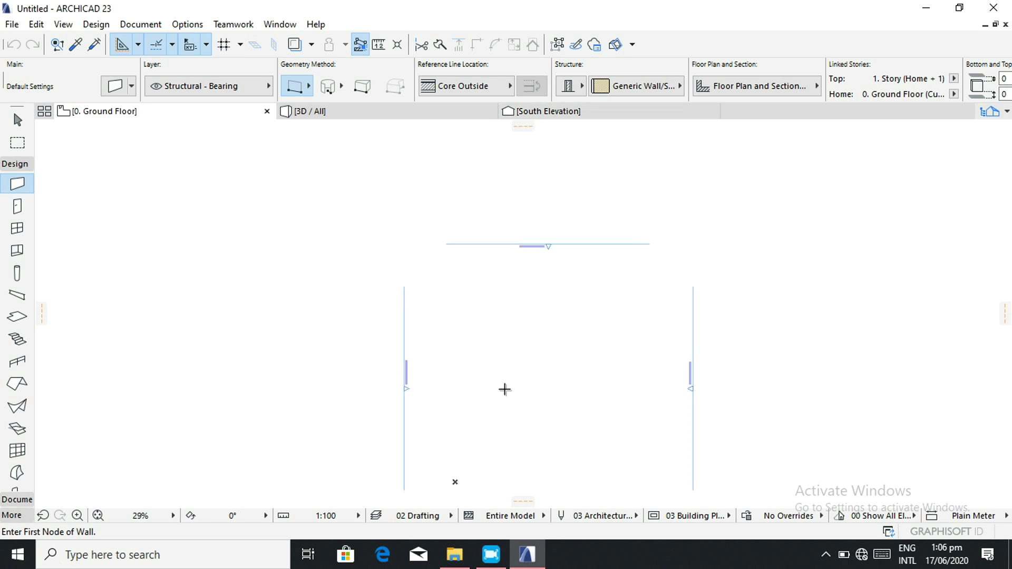
{"action": "scroll", "coordinate": [511, 358], "scroll_direction": "up", "scroll_amount": 2}
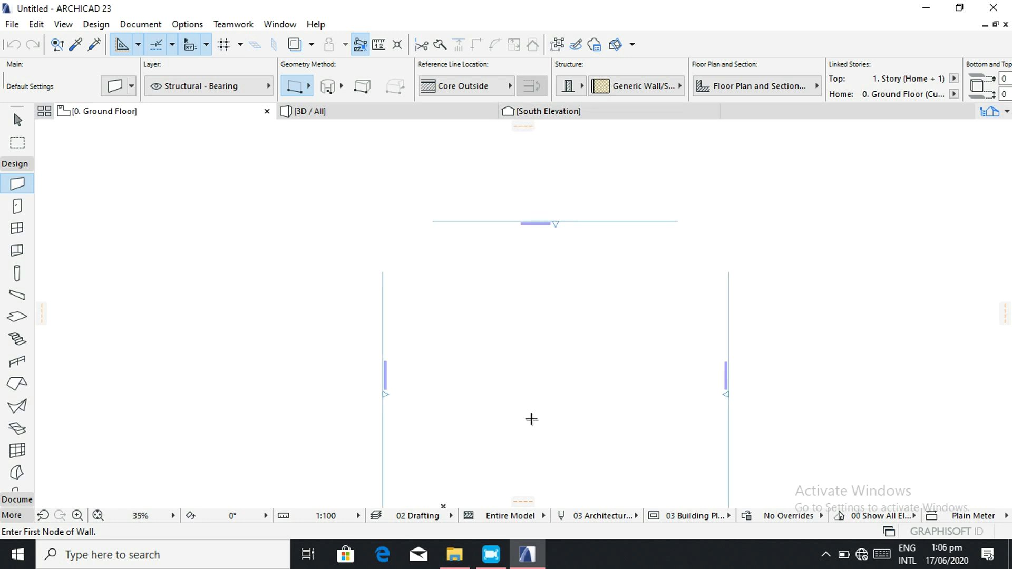
{"action": "scroll", "coordinate": [532, 419], "scroll_direction": "up", "scroll_amount": 3}
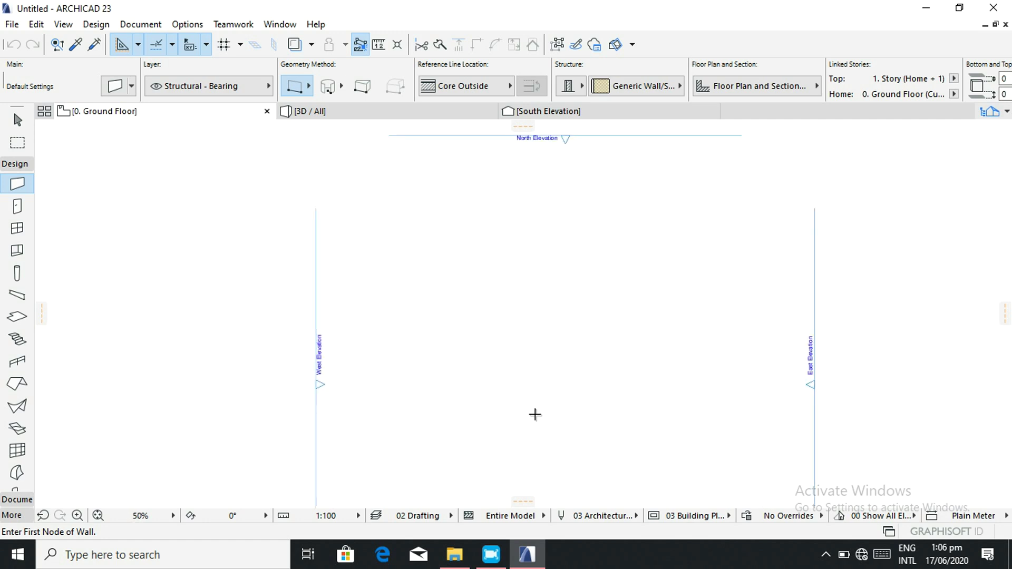
{"action": "scroll", "coordinate": [535, 415], "scroll_direction": "up", "scroll_amount": 1}
{"action": "scroll", "coordinate": [535, 414], "scroll_direction": "down", "scroll_amount": 1}
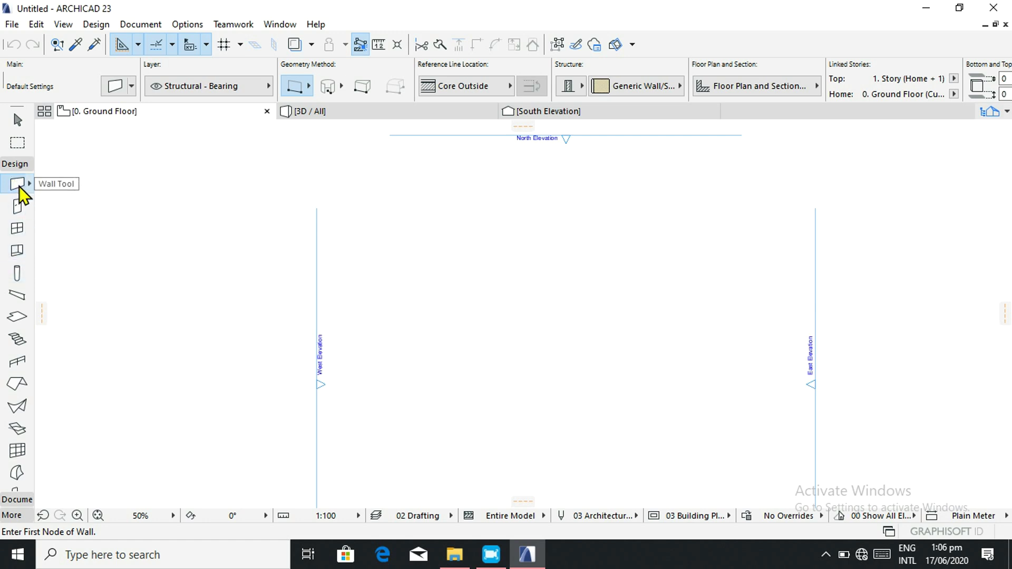
Widen the toolbox to show the tool names and look through the remaining design tools.
{"action": "left_click_drag", "start_coordinate": [35, 221], "coordinate": [122, 237]}
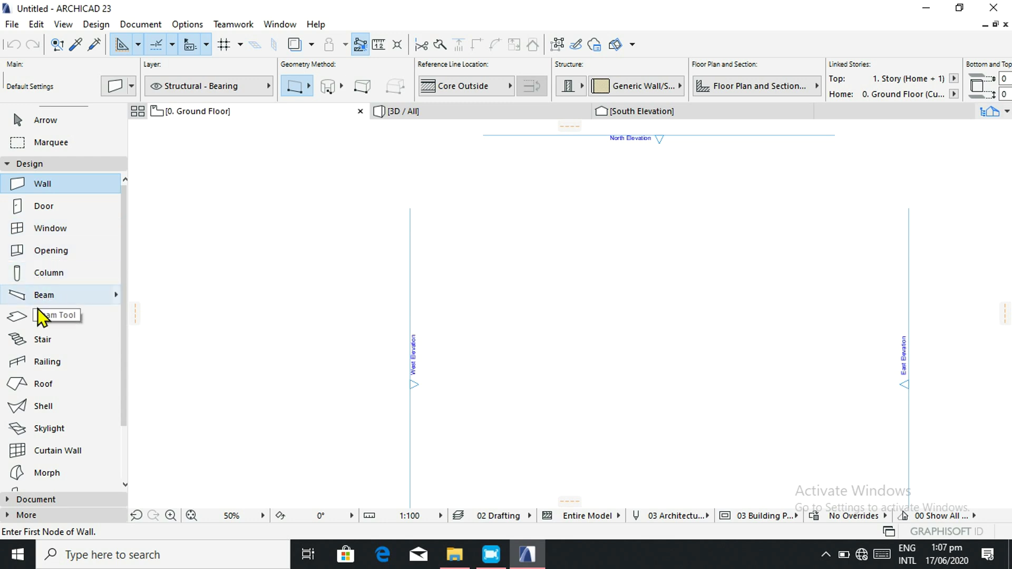
{"action": "left_click", "coordinate": [125, 485]}
{"action": "left_click", "coordinate": [124, 485]}
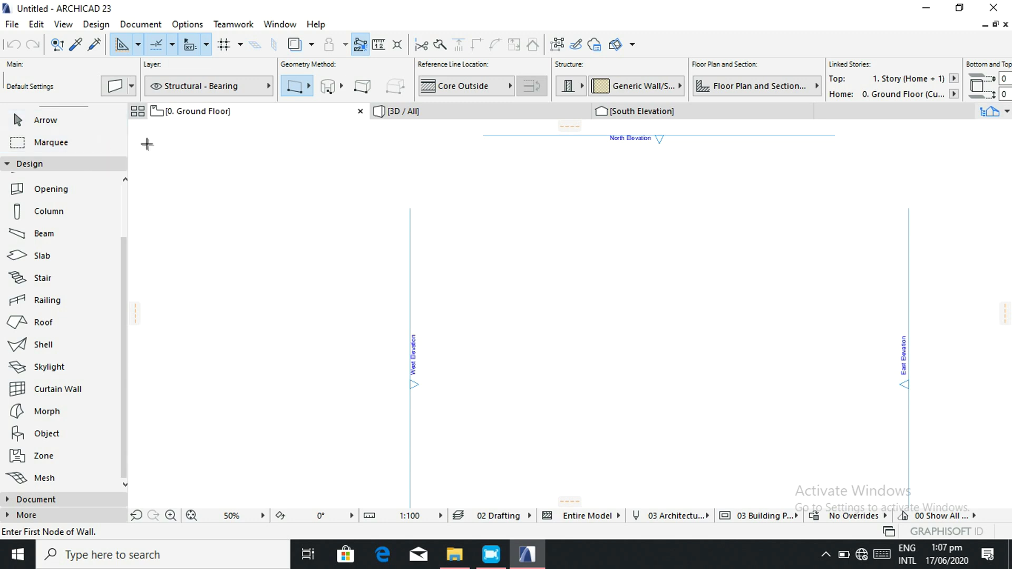
Review the toolbox customization in the Work Environment settings and accept the dialog.
{"action": "left_click", "coordinate": [182, 22]}
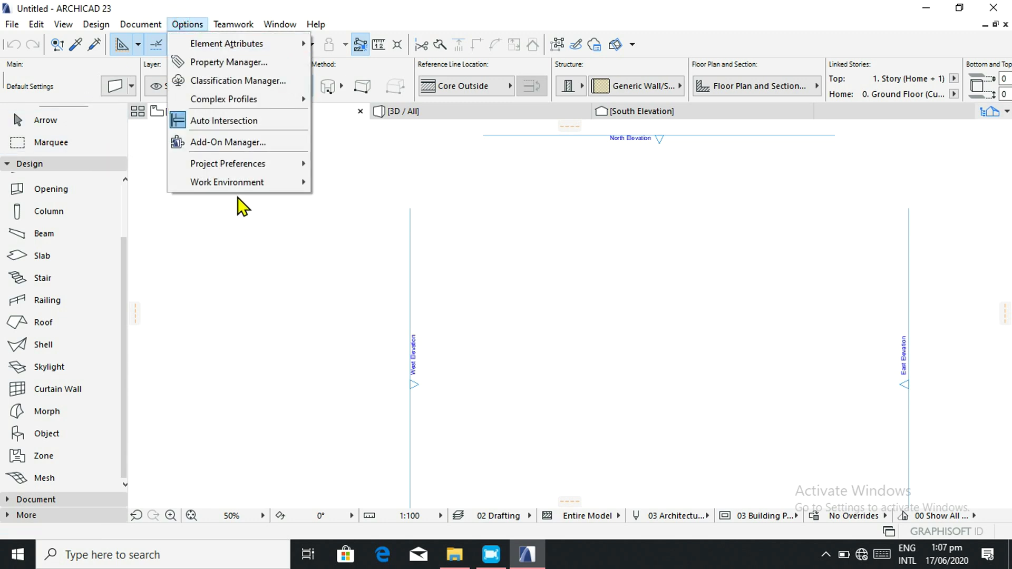
{"action": "left_click", "coordinate": [243, 181]}
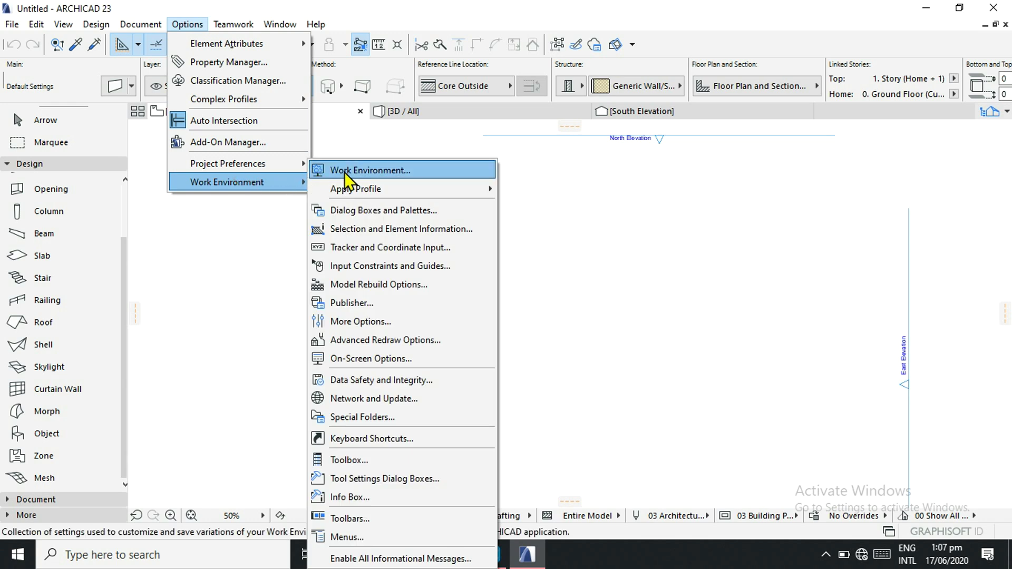
{"action": "left_click", "coordinate": [364, 173]}
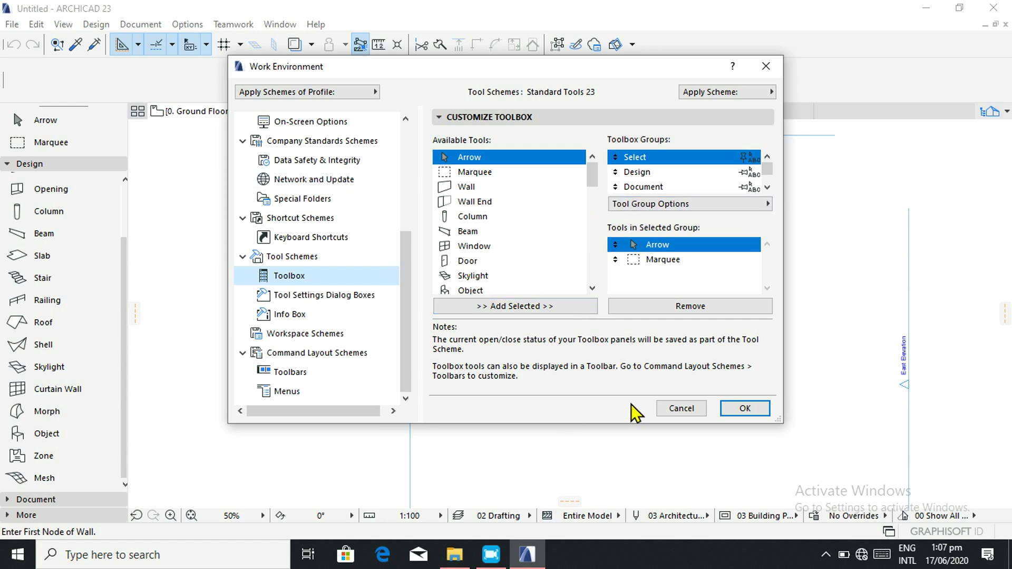
{"action": "left_click", "coordinate": [729, 406]}
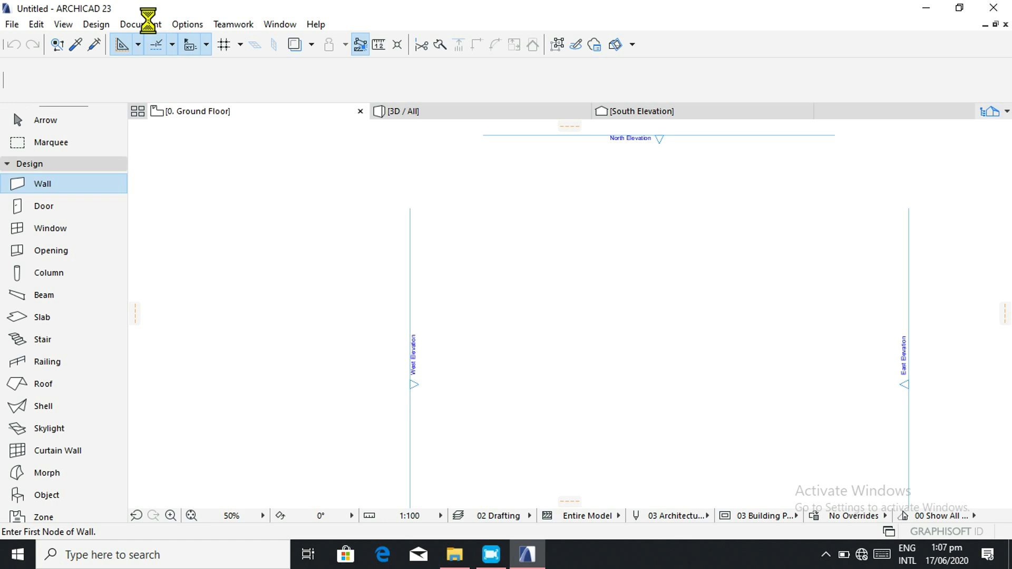
Check the project's working units for length, area, volume, angle and layout, and accept them.
{"action": "left_click", "coordinate": [186, 24]}
{"action": "mouse_move", "coordinate": [266, 168]}
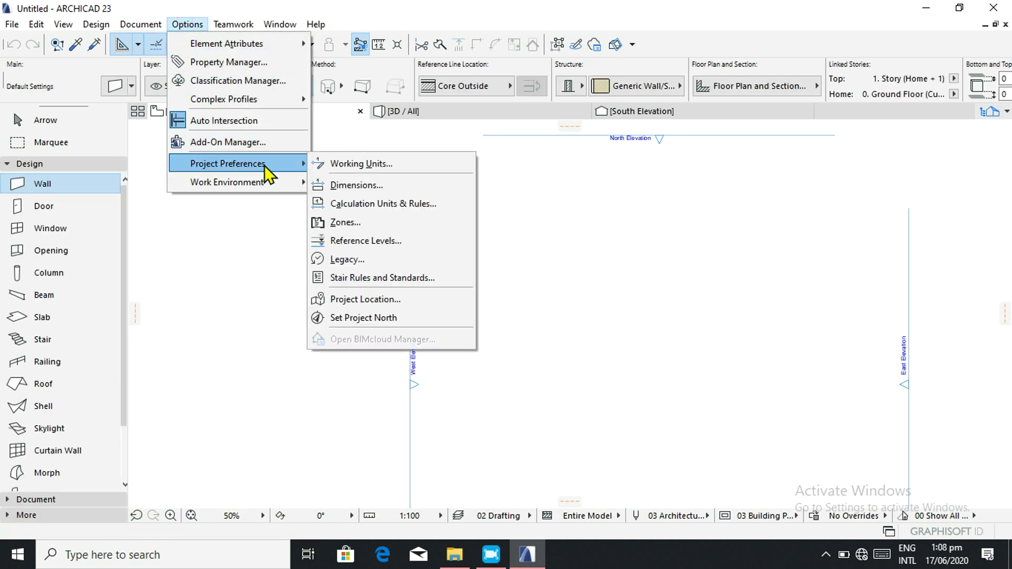
{"action": "left_click", "coordinate": [361, 165]}
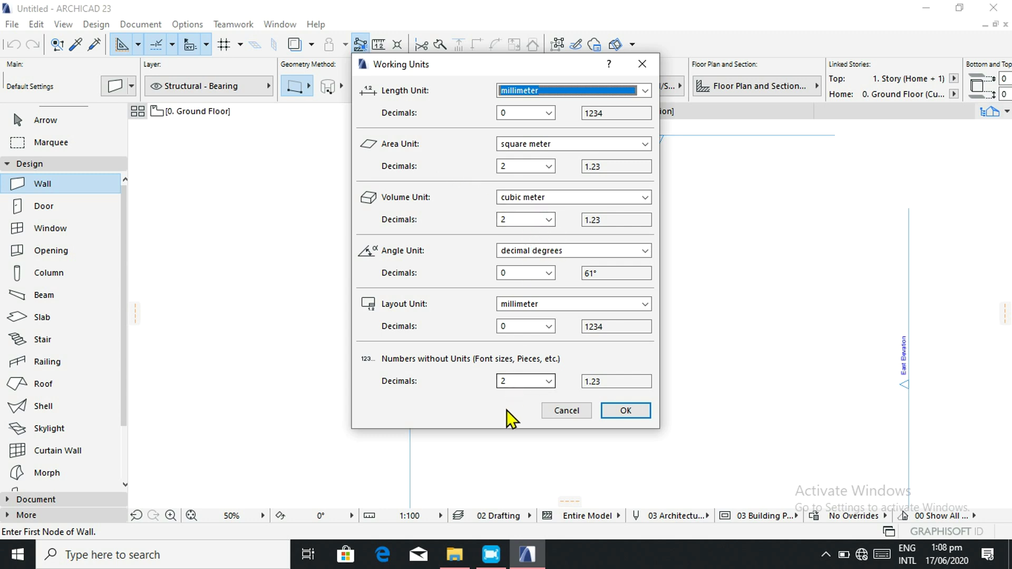
{"action": "left_click", "coordinate": [626, 410]}
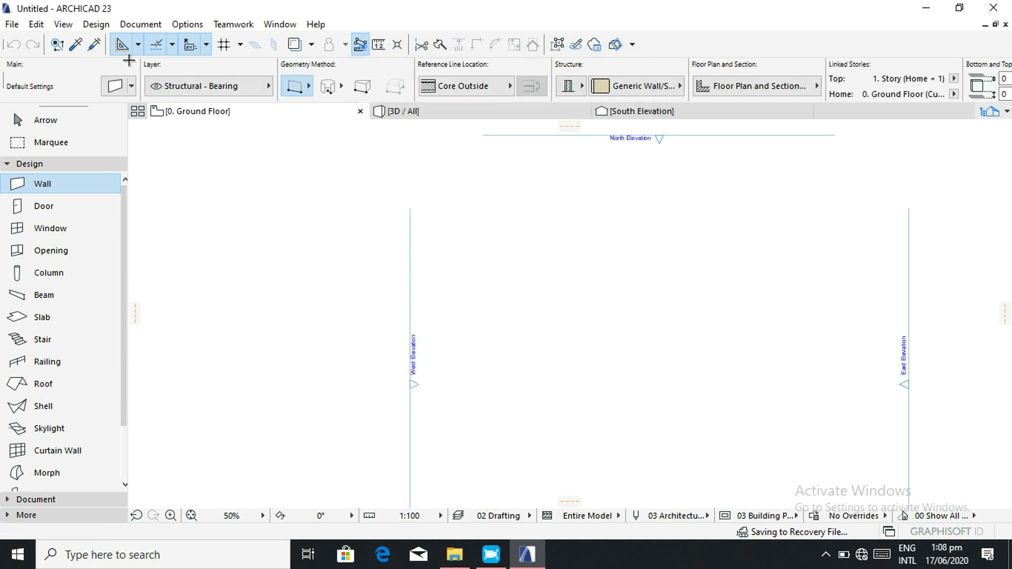
Set the project's dimension standard to Plain Millimeter in the project preferences.
{"action": "left_click", "coordinate": [187, 25]}
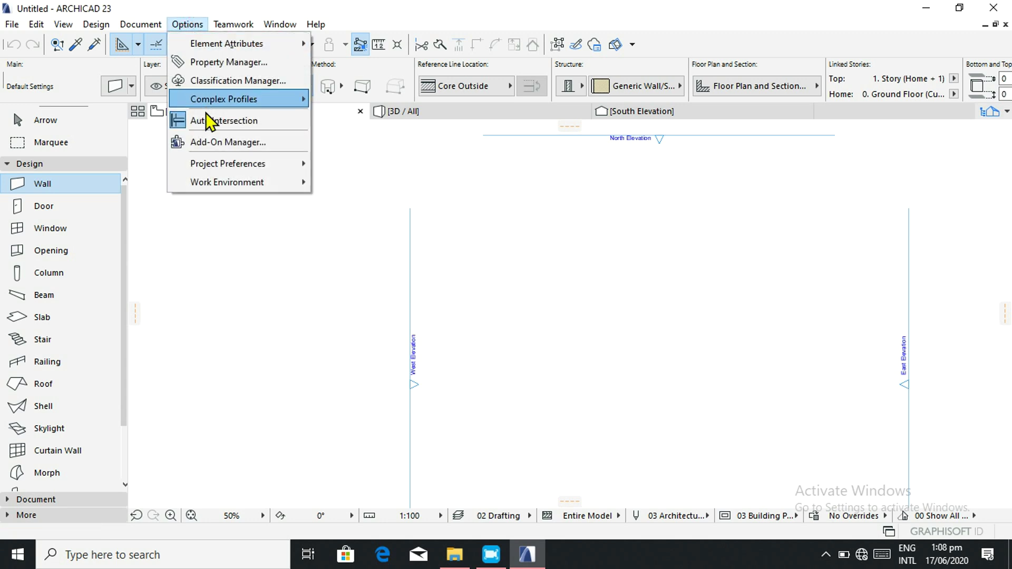
{"action": "mouse_move", "coordinate": [240, 164]}
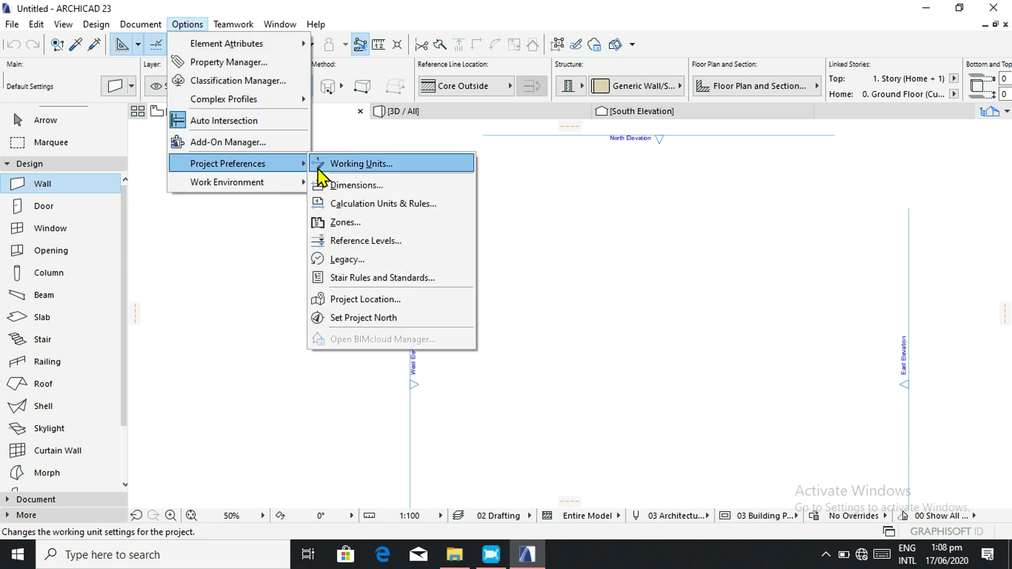
{"action": "left_click", "coordinate": [353, 184]}
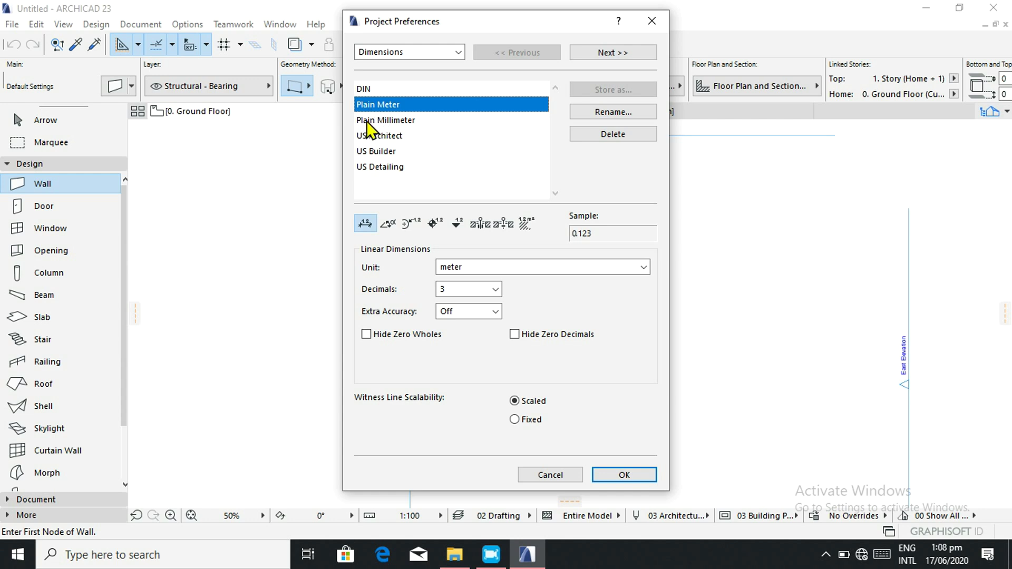
{"action": "left_click", "coordinate": [385, 121]}
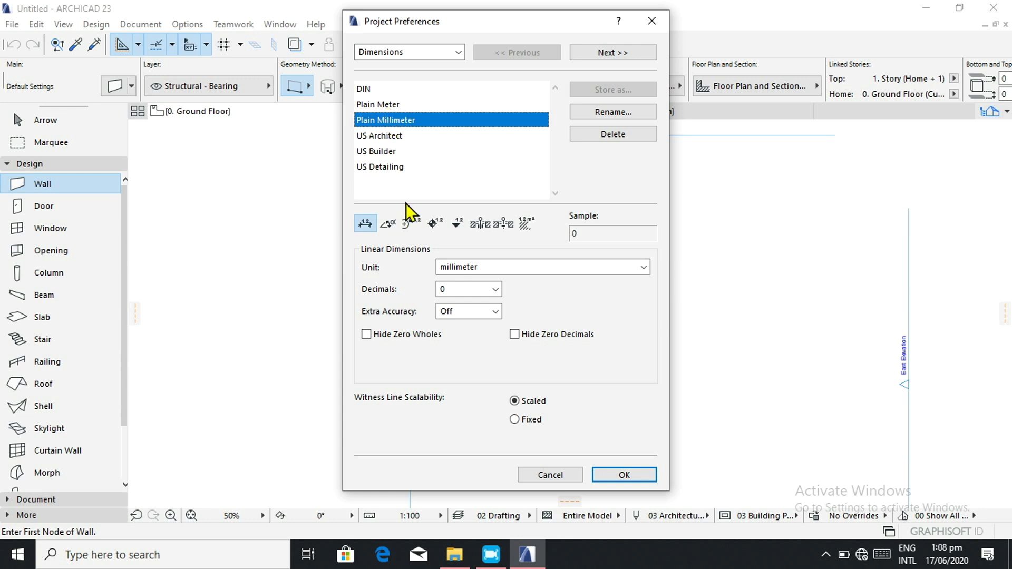
{"action": "left_click", "coordinate": [624, 475]}
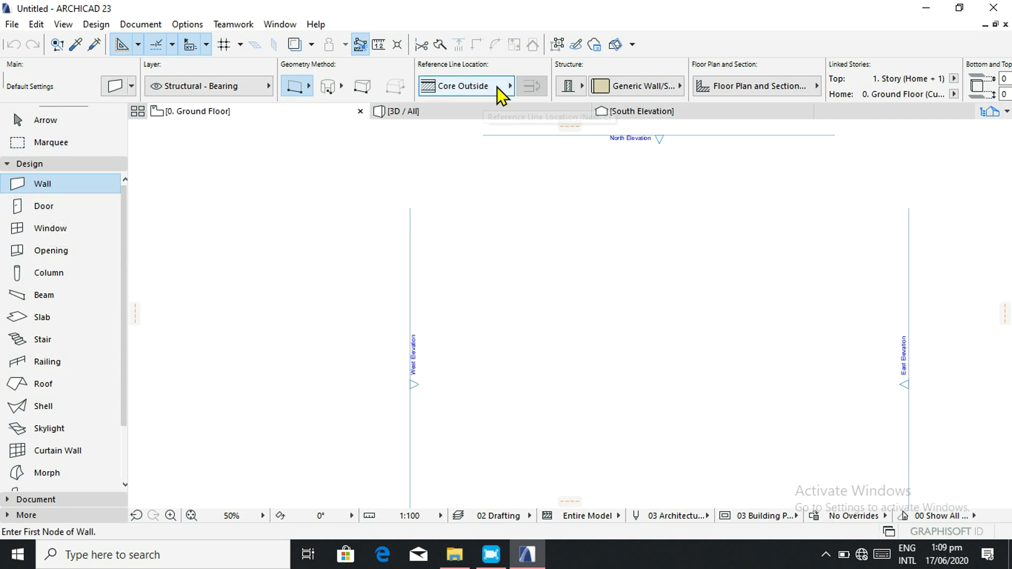
Set the default wall's reference line location to Outside Face and its structure to the Generic Wall/Shell composite.
{"action": "left_click", "coordinate": [512, 85]}
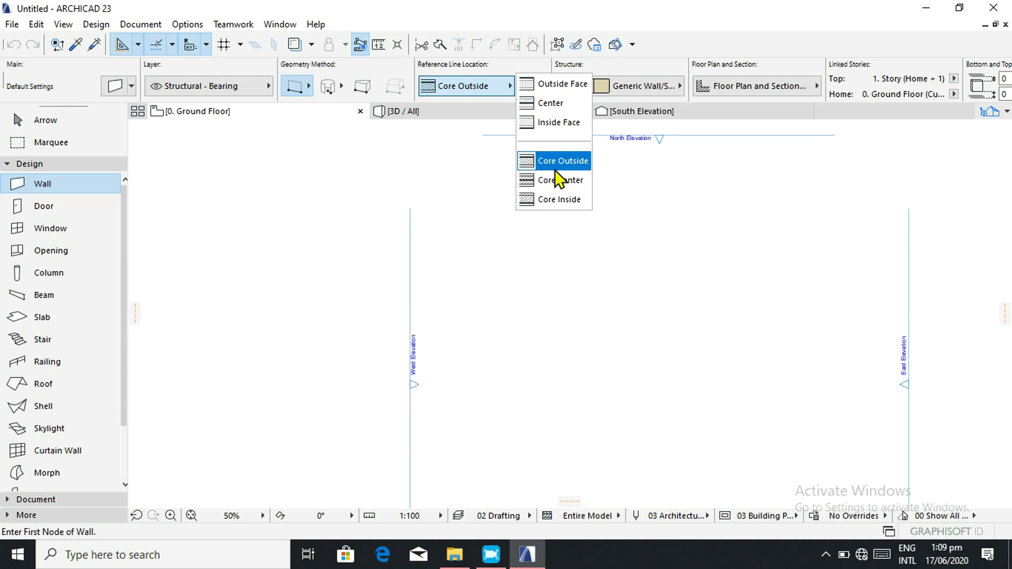
{"action": "left_click", "coordinate": [551, 84]}
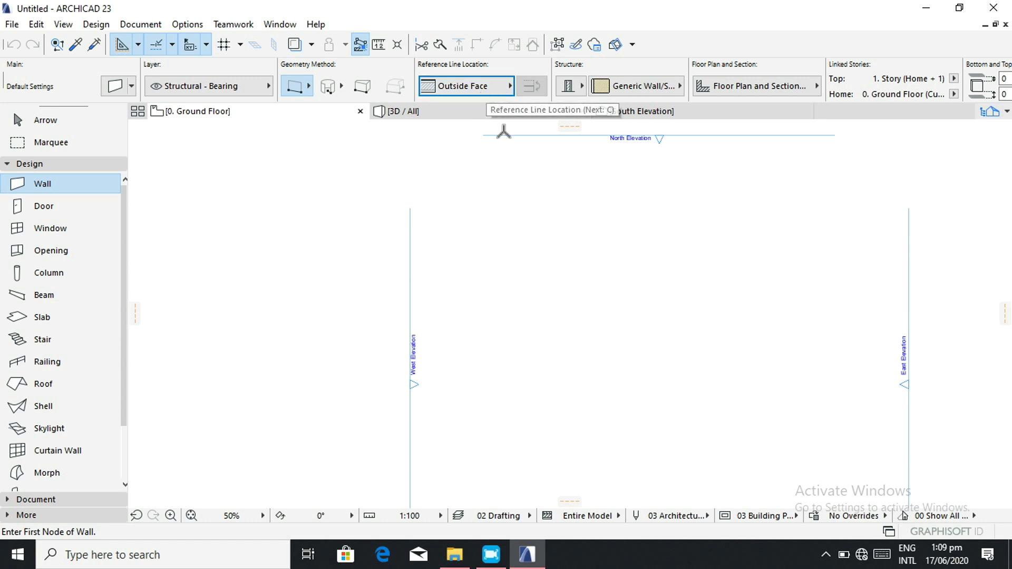
{"action": "left_click", "coordinate": [577, 86]}
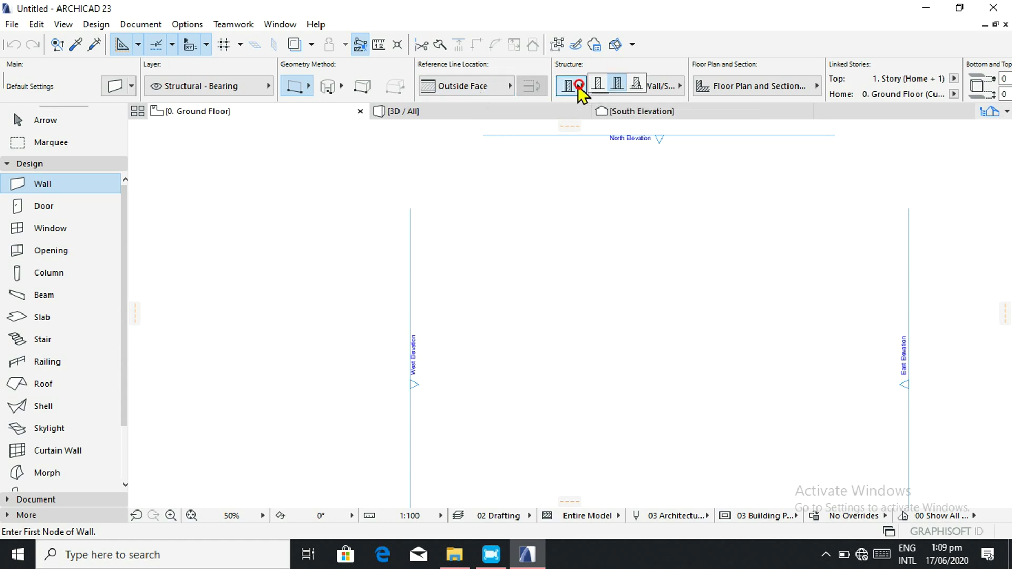
{"action": "left_click", "coordinate": [592, 86]}
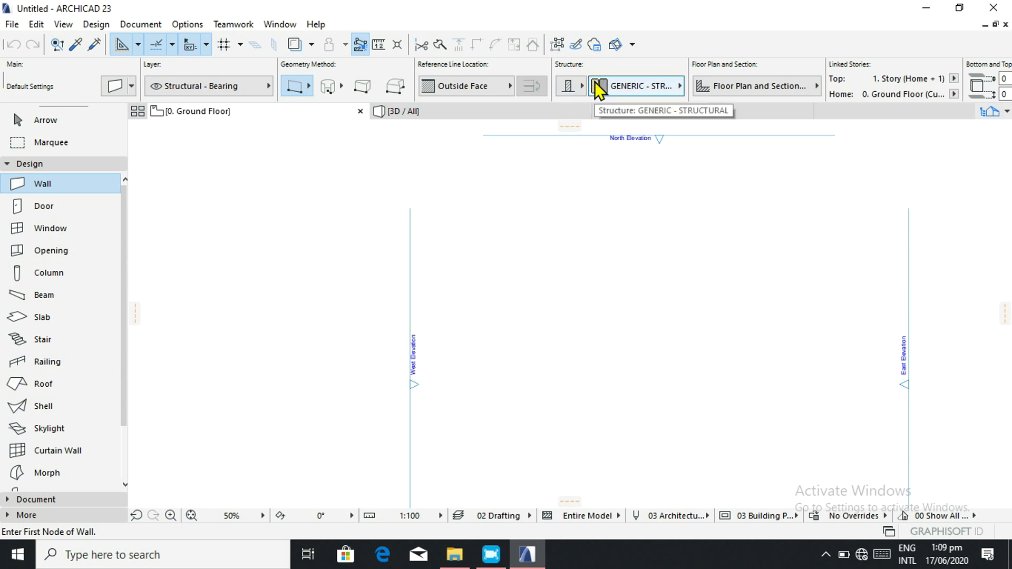
{"action": "left_click", "coordinate": [575, 87]}
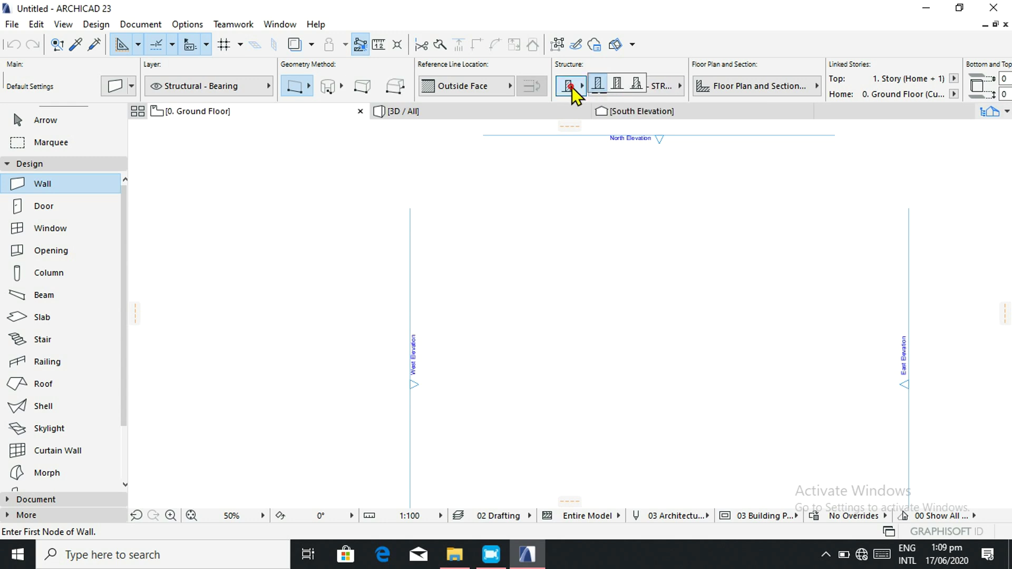
{"action": "left_click", "coordinate": [616, 83]}
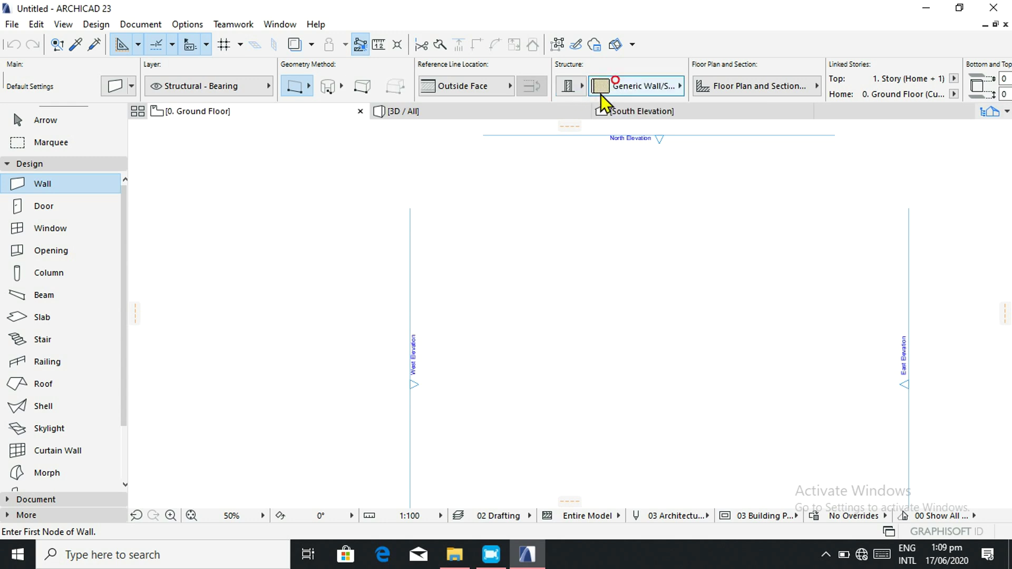
{"action": "left_click", "coordinate": [678, 87]}
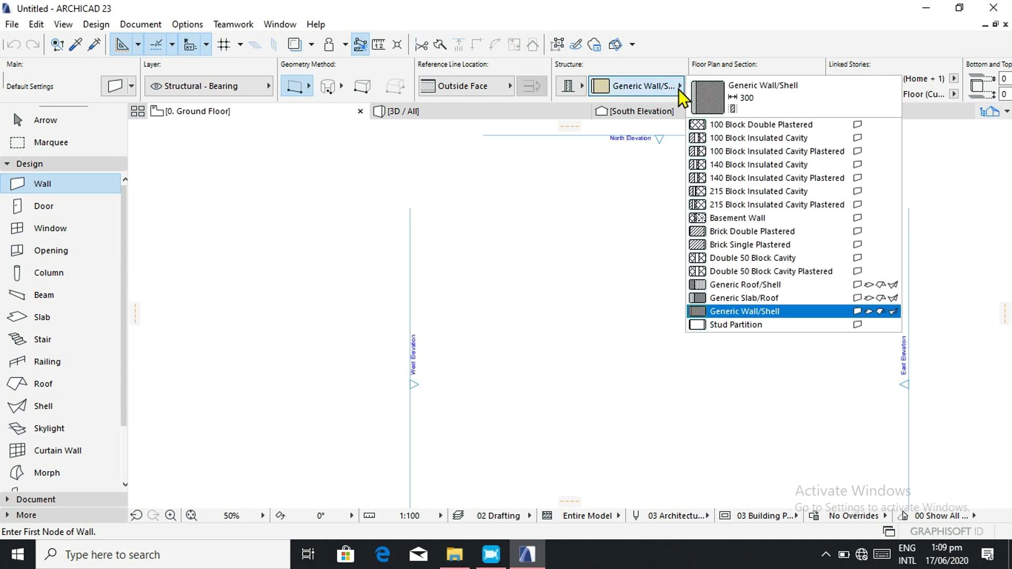
{"action": "left_click", "coordinate": [717, 312]}
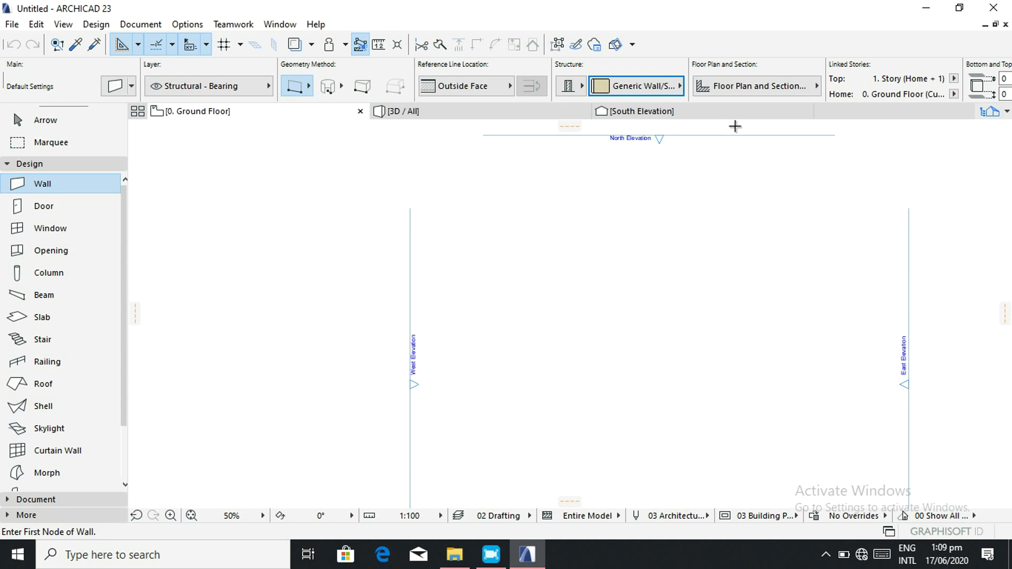
{"action": "mouse_move", "coordinate": [816, 87]}
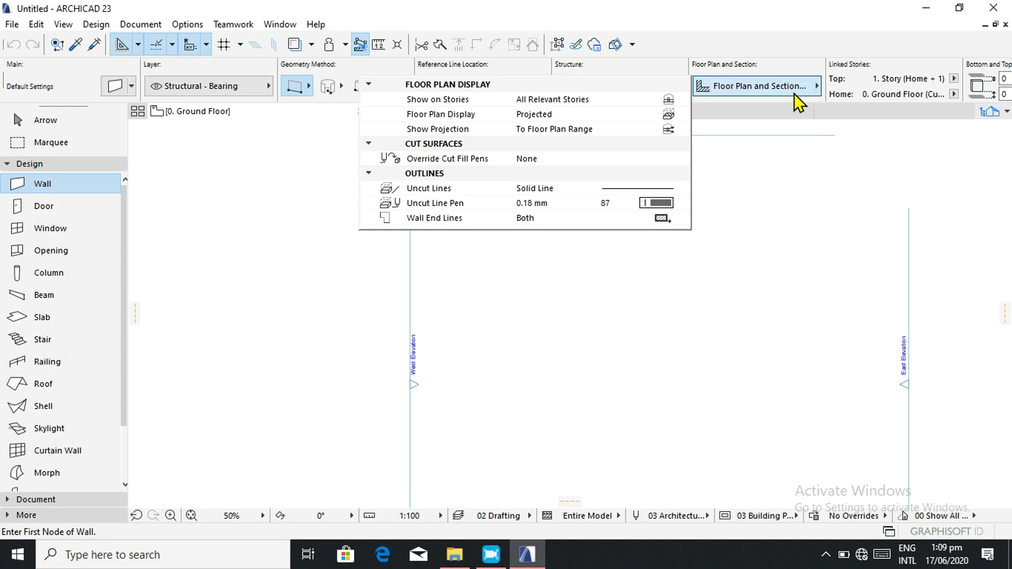
{"action": "scroll", "coordinate": [854, 78], "scroll_direction": "down", "scroll_amount": 2}
{"action": "scroll", "coordinate": [853, 78], "scroll_direction": "down", "scroll_amount": 2}
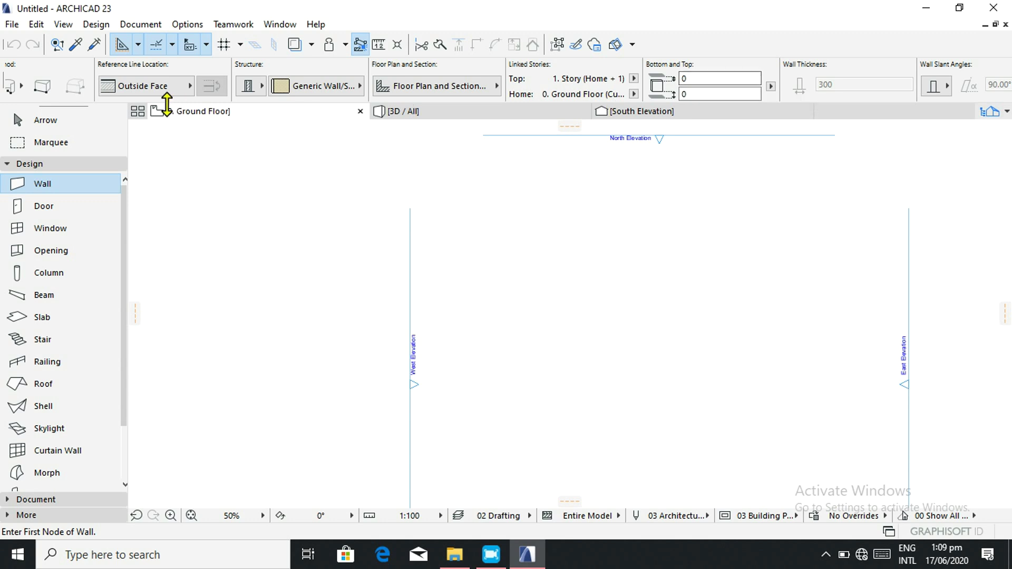
{"action": "scroll", "coordinate": [137, 89], "scroll_direction": "up", "scroll_amount": 5}
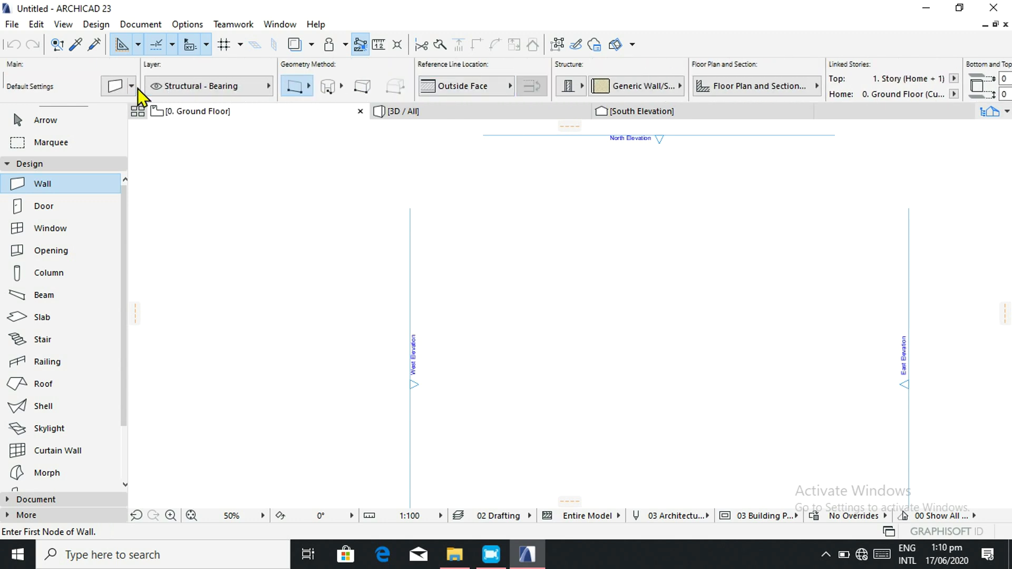
Set the default wall's top offset from its linked story to -200 mm and accept the wall default settings.
{"action": "left_click", "coordinate": [115, 86]}
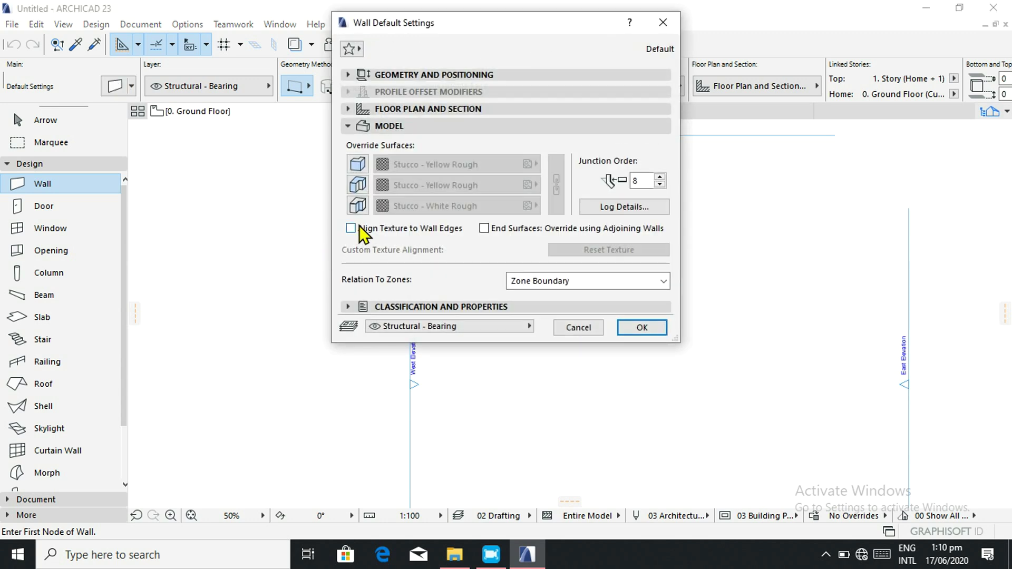
{"action": "left_click", "coordinate": [416, 77]}
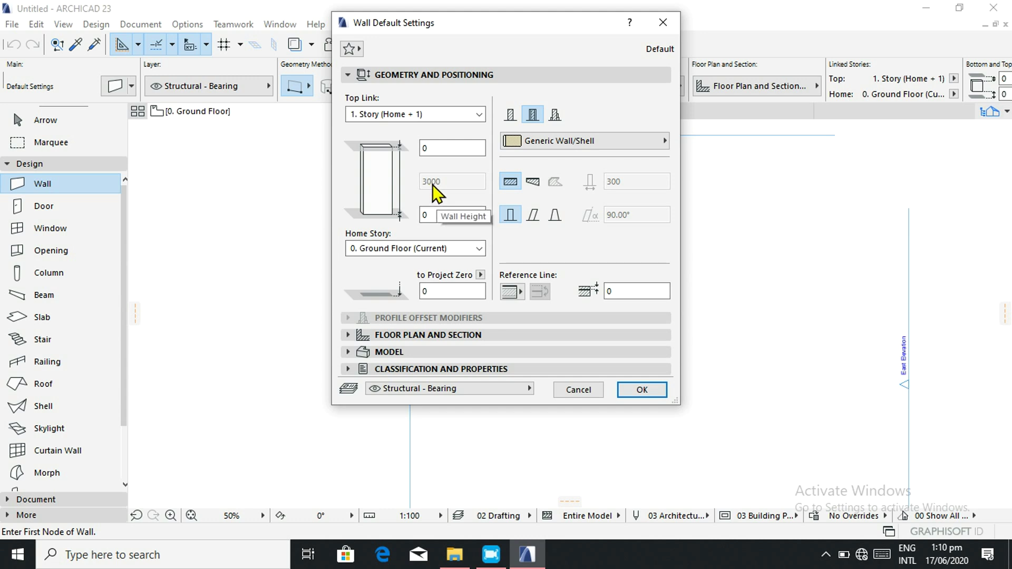
{"action": "left_click", "coordinate": [428, 148]}
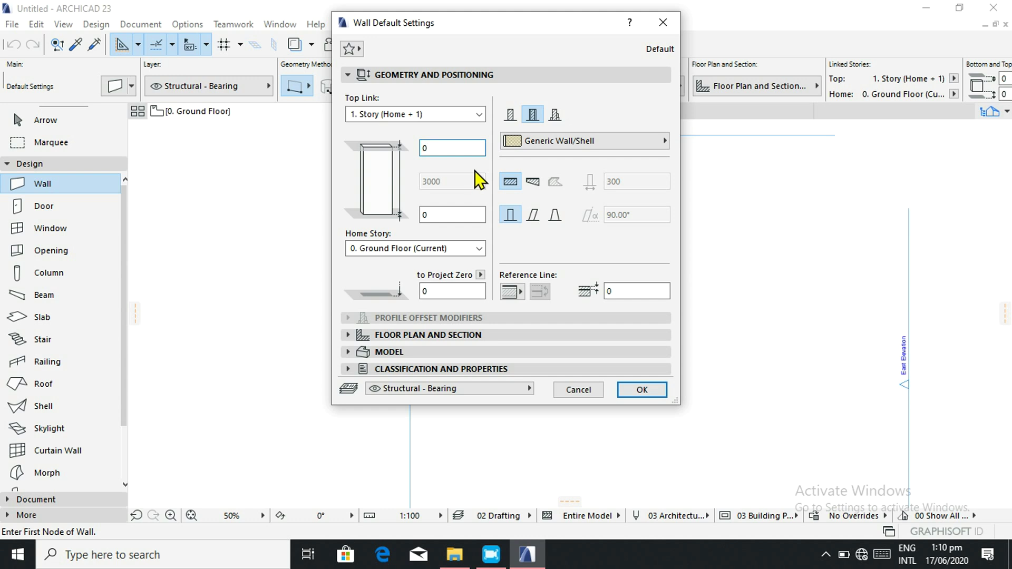
{"action": "key", "text": "BackSpace"}
{"action": "type", "text": "-200"}
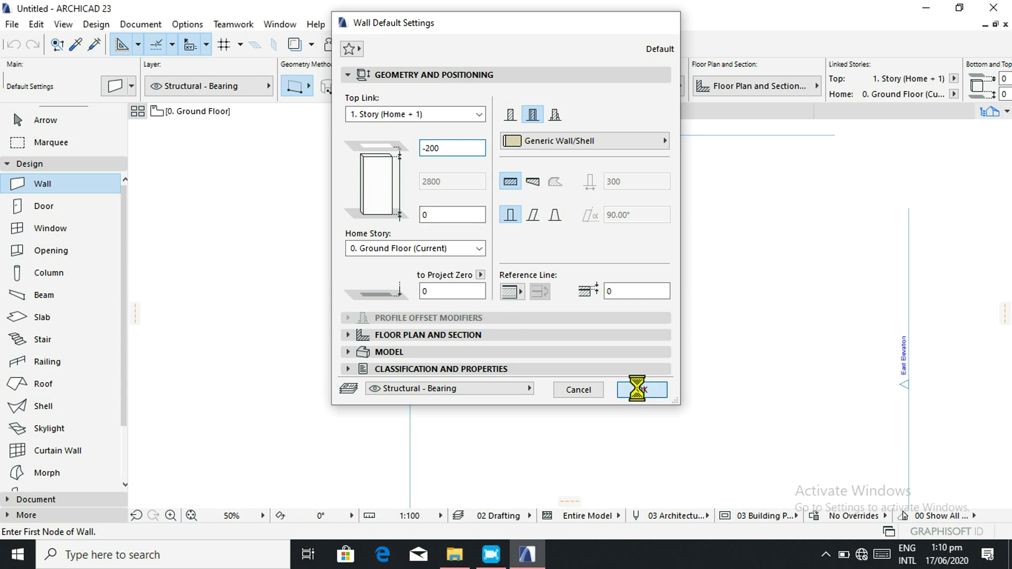
{"action": "left_click", "coordinate": [642, 390]}
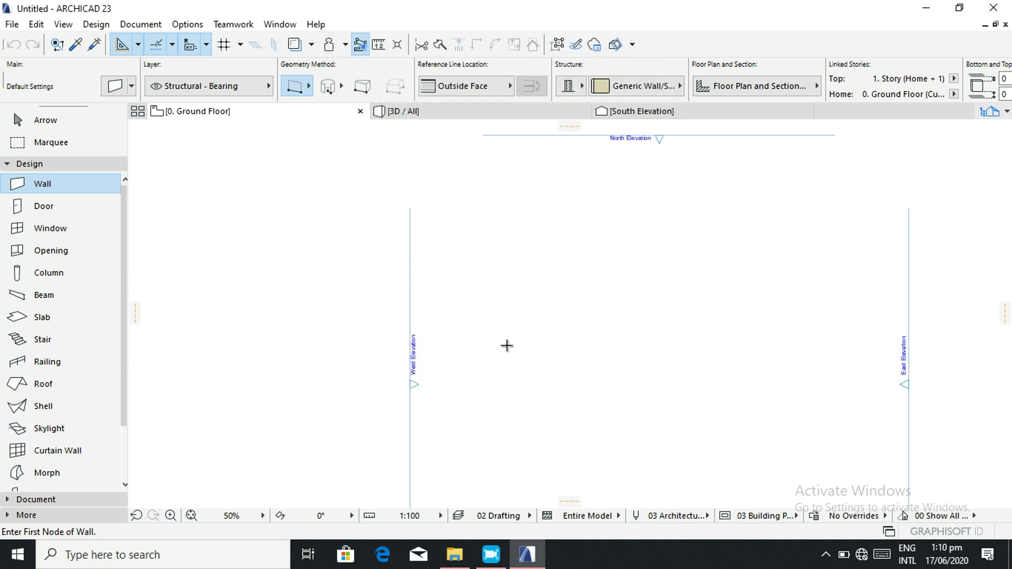
Draw a horizontal wall 10000 mm long in the area between the elevation markers on the ground floor plan.
{"action": "scroll", "coordinate": [520, 253], "scroll_direction": "down", "scroll_amount": 2}
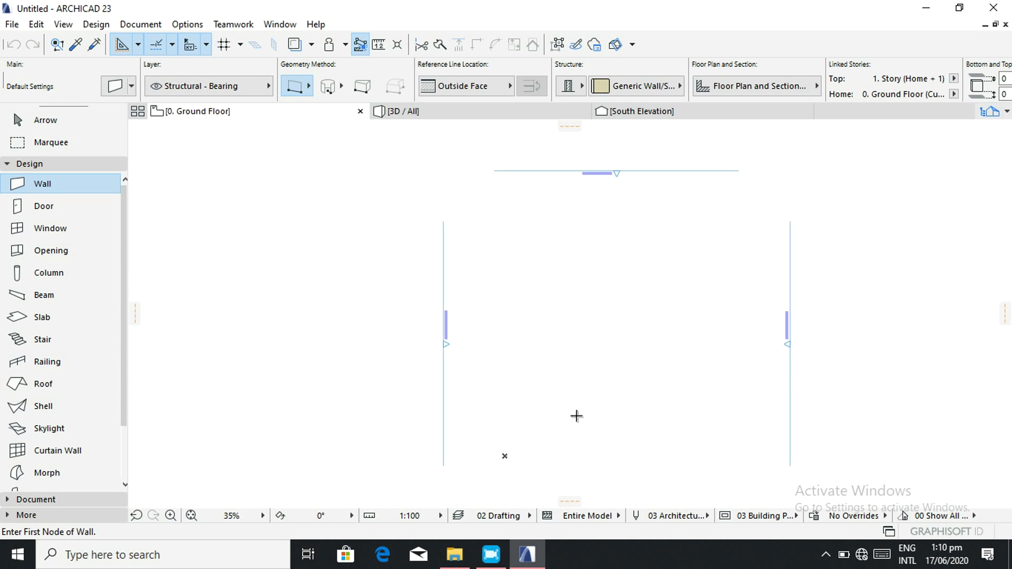
{"action": "scroll", "coordinate": [572, 416], "scroll_direction": "up", "scroll_amount": 1}
{"action": "scroll", "coordinate": [556, 404], "scroll_direction": "down", "scroll_amount": 1}
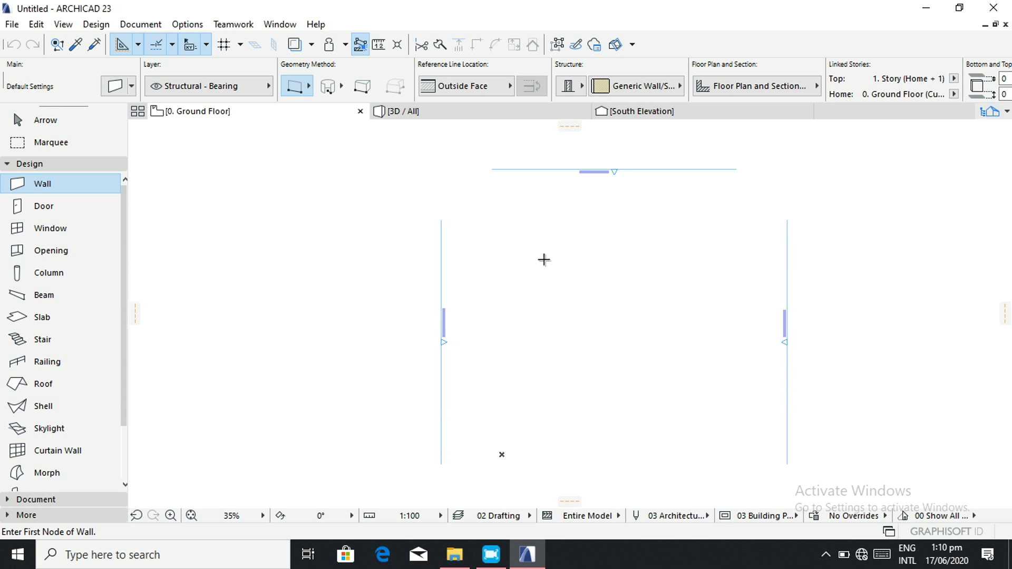
{"action": "scroll", "coordinate": [544, 259], "scroll_direction": "up", "scroll_amount": 2}
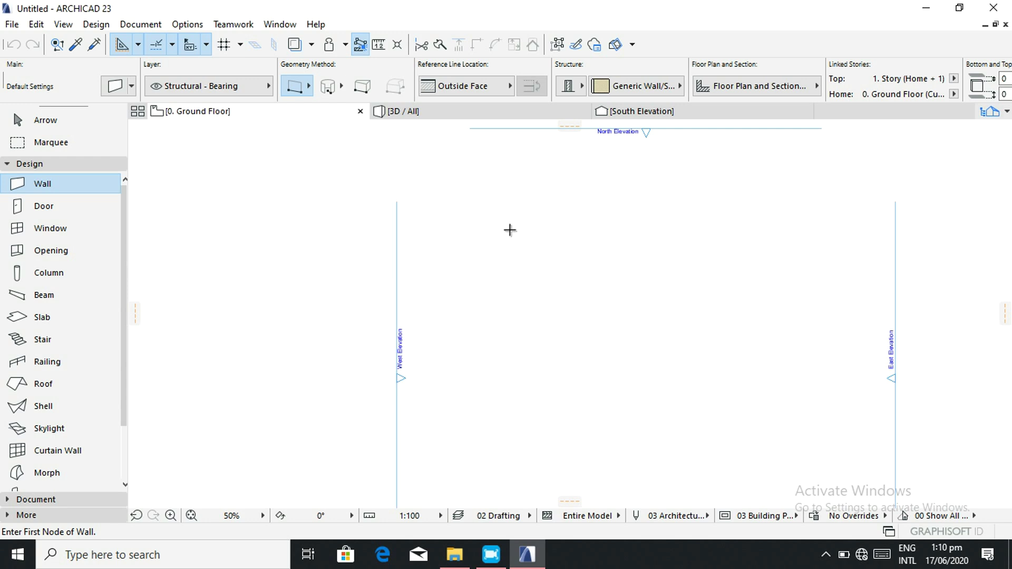
{"action": "left_click", "coordinate": [509, 229]}
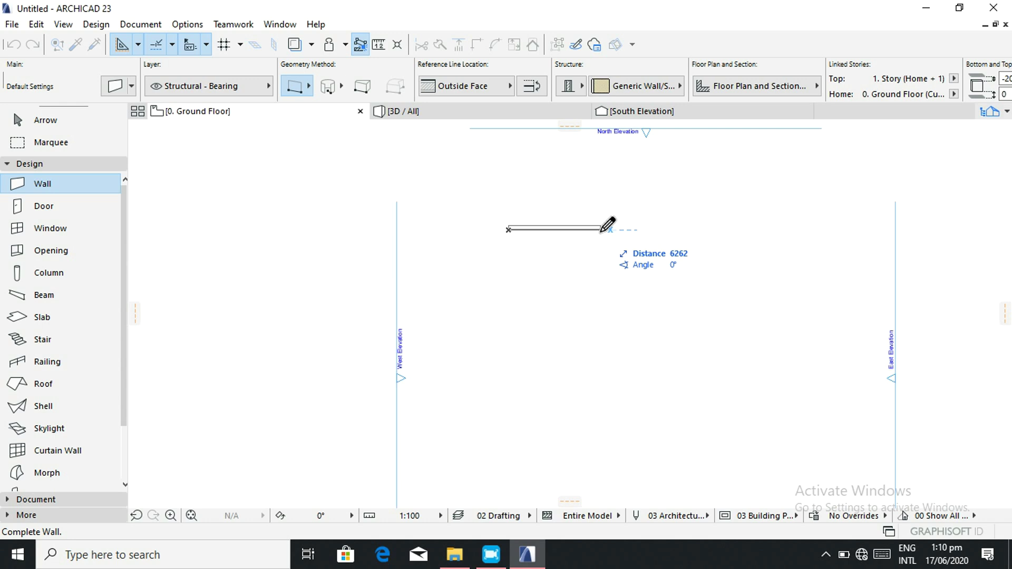
{"action": "type", "text": "1"}
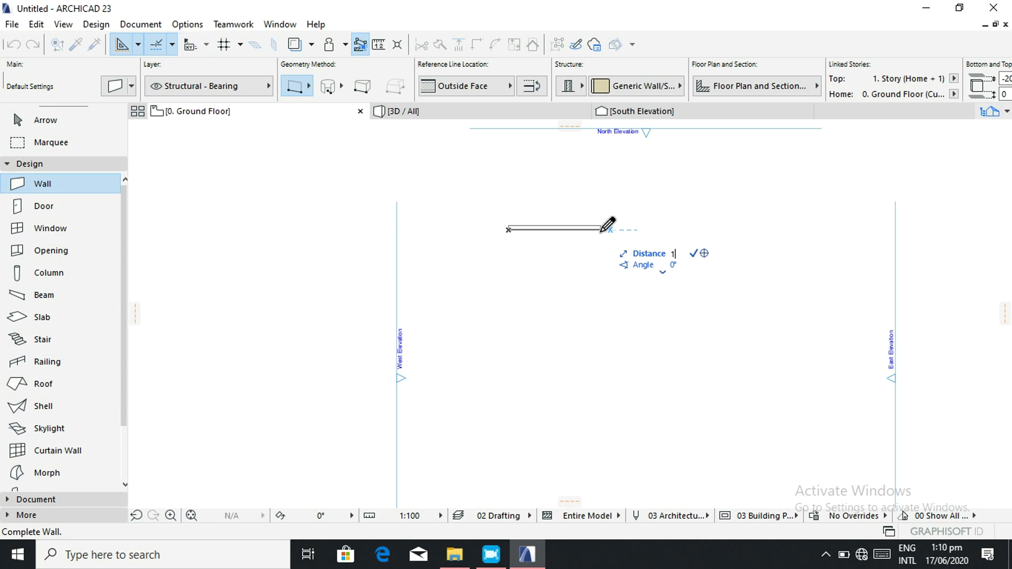
{"action": "type", "text": "0000"}
{"action": "key", "text": "Return"}
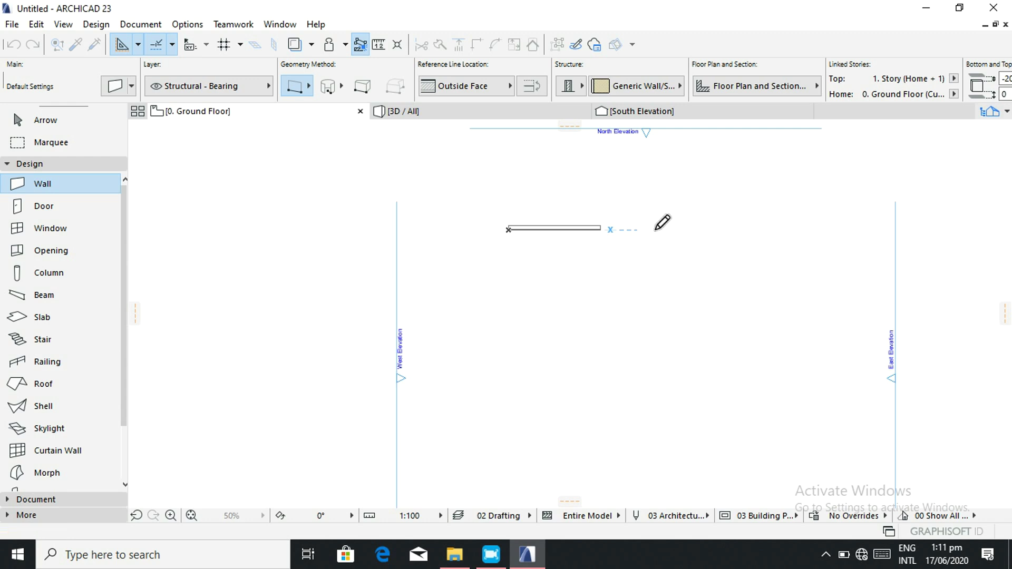
{"action": "left_click", "coordinate": [655, 228]}
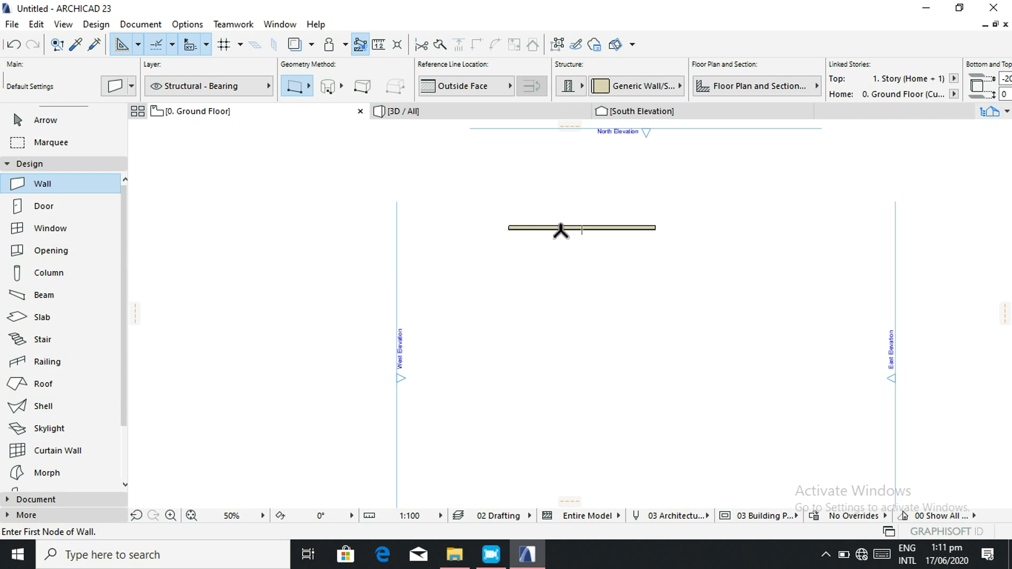
{"action": "scroll", "coordinate": [511, 228], "scroll_direction": "up", "scroll_amount": 1}
{"action": "scroll", "coordinate": [511, 228], "scroll_direction": "up", "scroll_amount": 5}
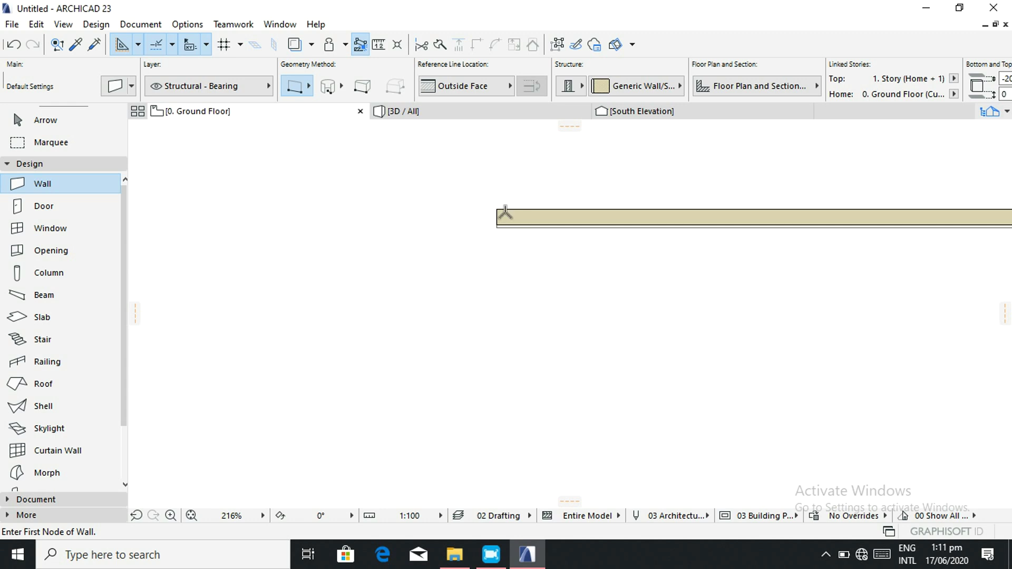
{"action": "left_click", "coordinate": [504, 209]}
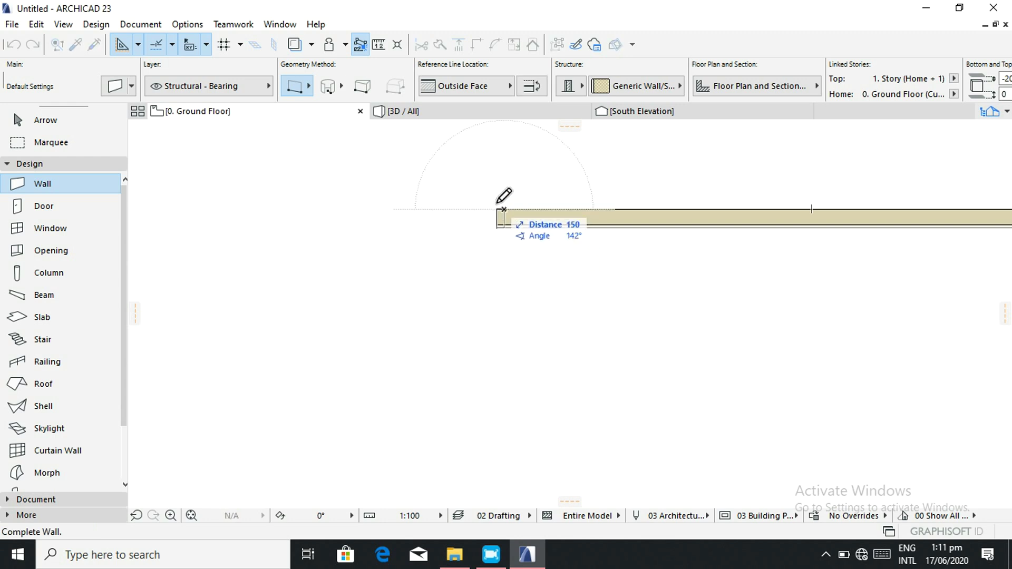
{"action": "left_click", "coordinate": [507, 208]}
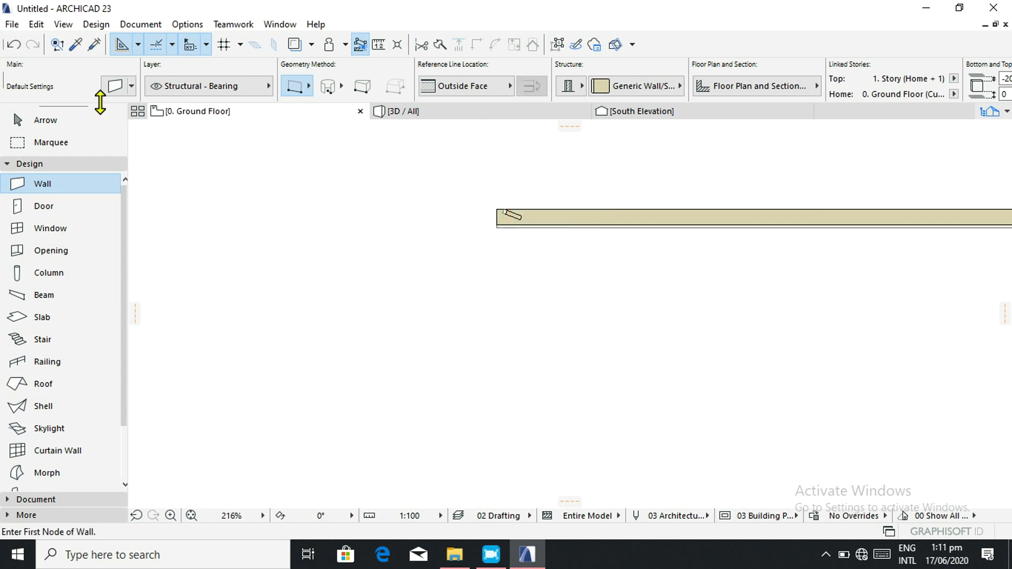
{"action": "left_click", "coordinate": [12, 45]}
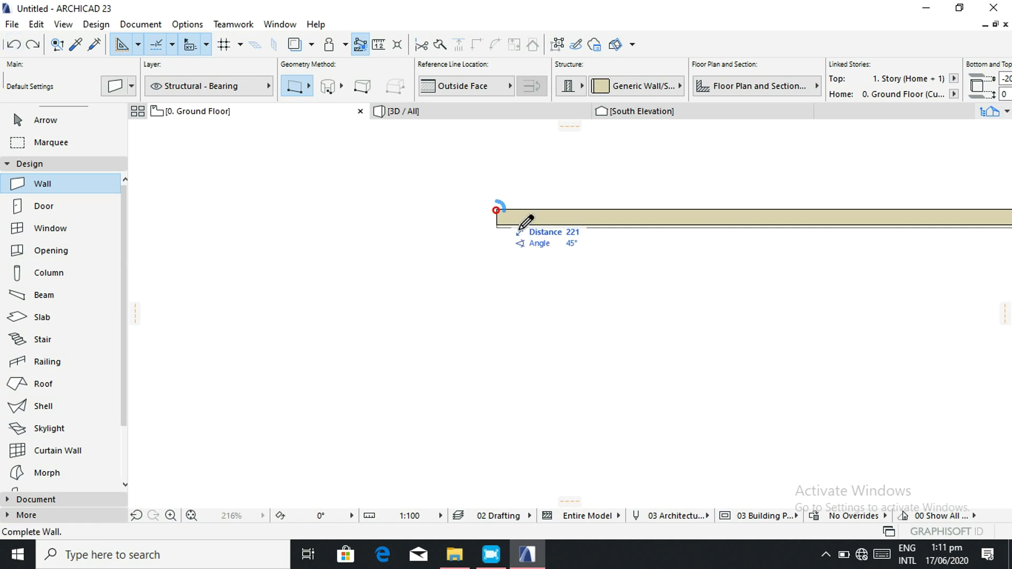
Draw a 6000 mm long vertical wall downward from the outer corner at the horizontal wall's left end.
{"action": "left_click", "coordinate": [497, 209]}
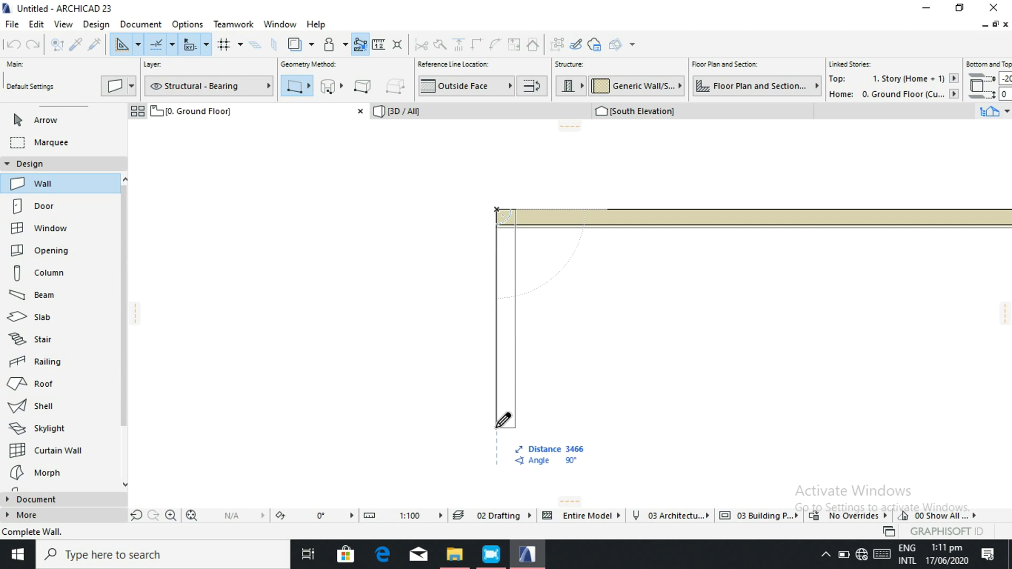
{"action": "type", "text": "600"}
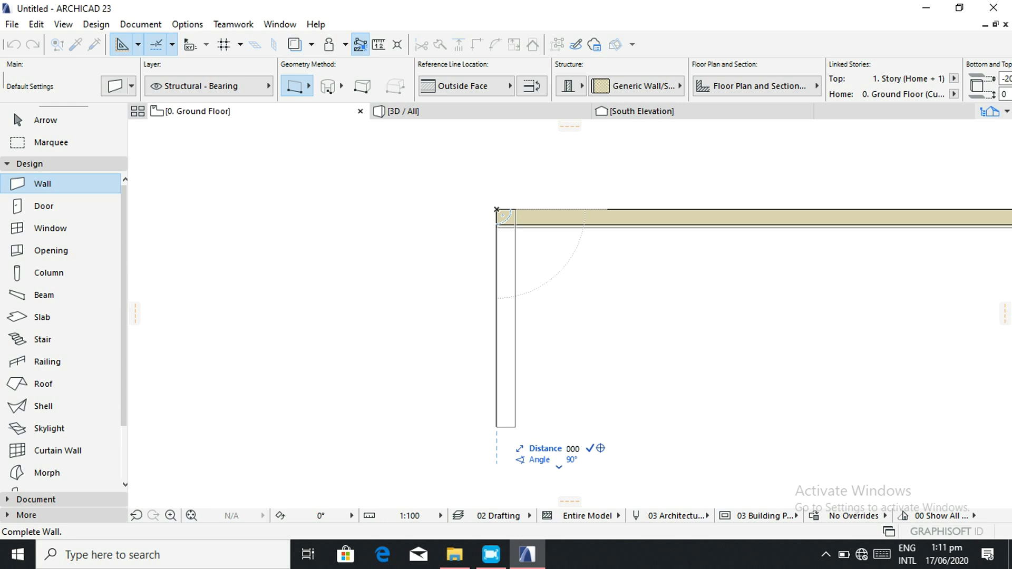
{"action": "key", "text": "Return"}
Drag a copy of the horizontal wall about 5706 mm straight down to meet the lower end of the vertical wall.
{"action": "scroll", "coordinate": [542, 425], "scroll_direction": "down", "scroll_amount": 5}
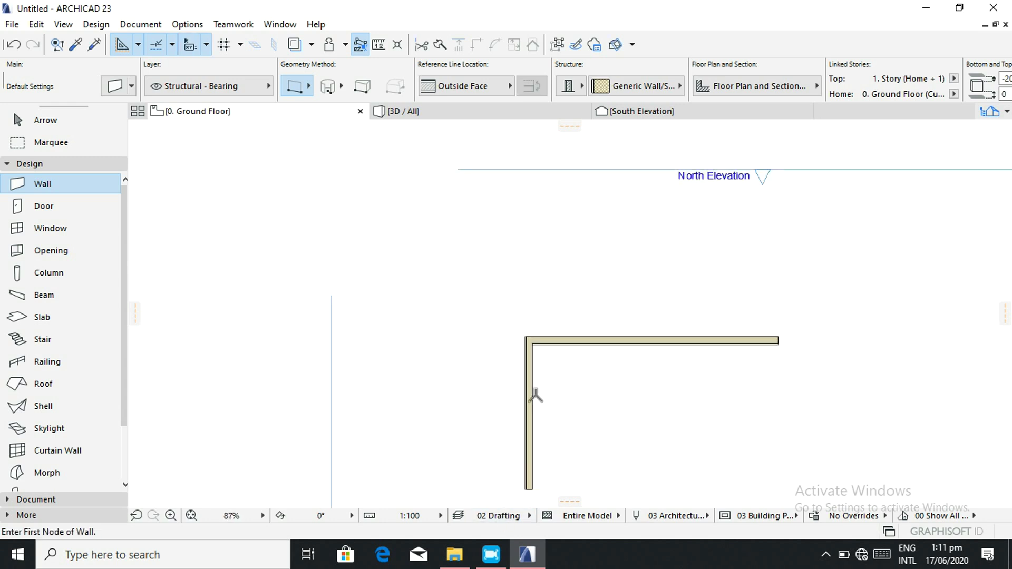
{"action": "scroll", "coordinate": [522, 465], "scroll_direction": "down", "scroll_amount": 2}
{"action": "scroll", "coordinate": [522, 465], "scroll_direction": "down", "scroll_amount": 3}
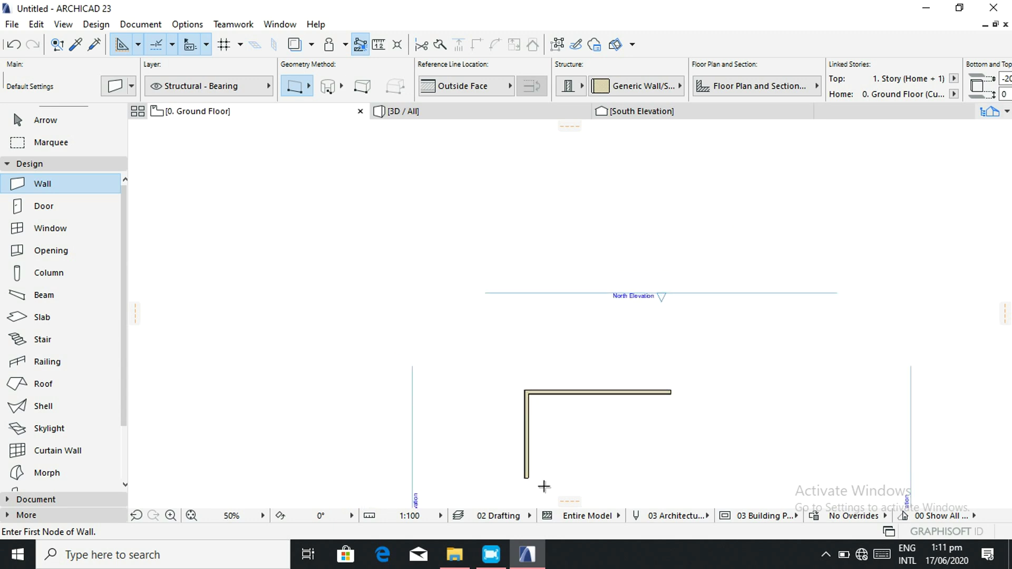
{"action": "scroll", "coordinate": [544, 486], "scroll_direction": "up", "scroll_amount": 8}
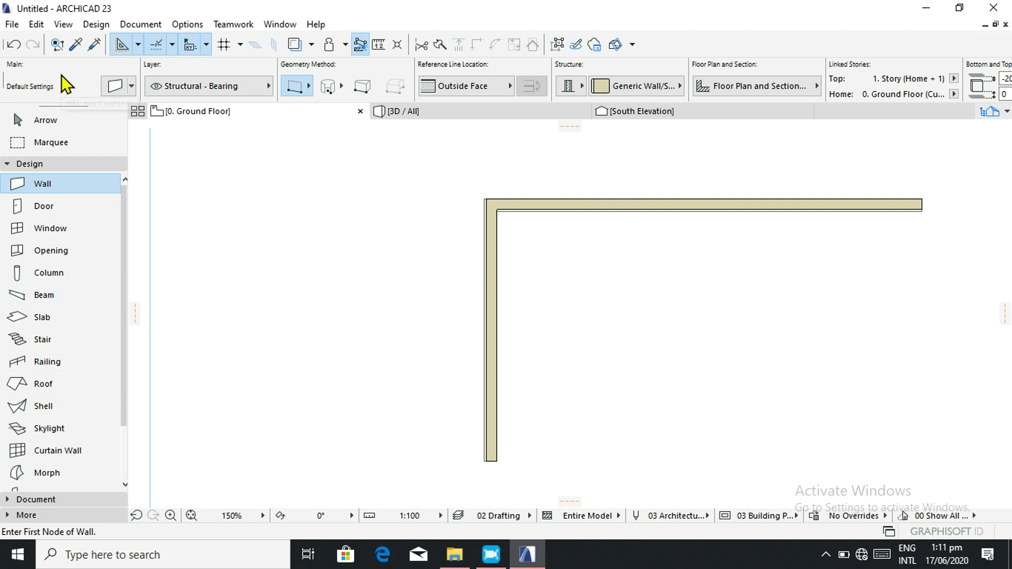
{"action": "left_click", "coordinate": [40, 121]}
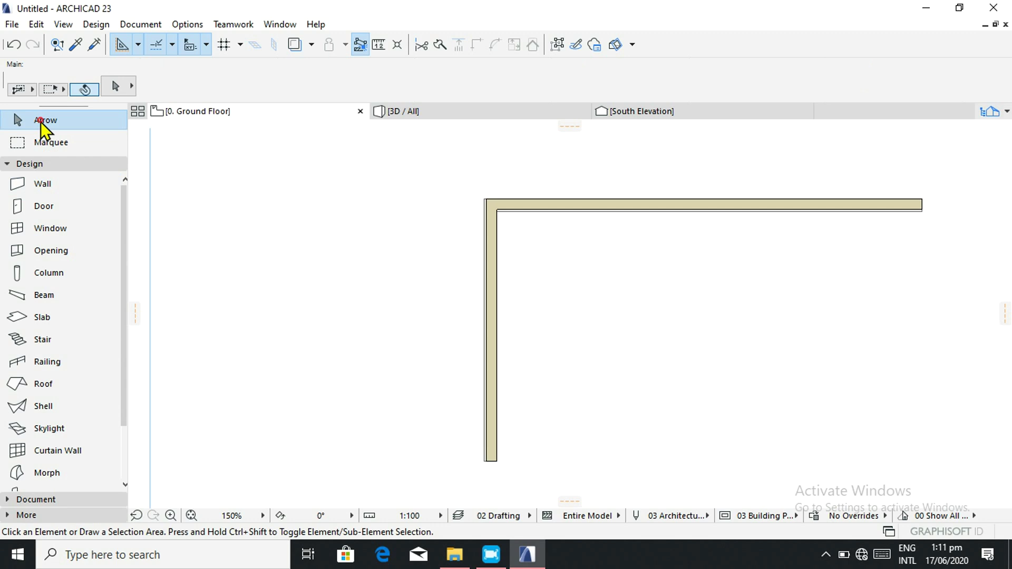
{"action": "left_click", "coordinate": [621, 206]}
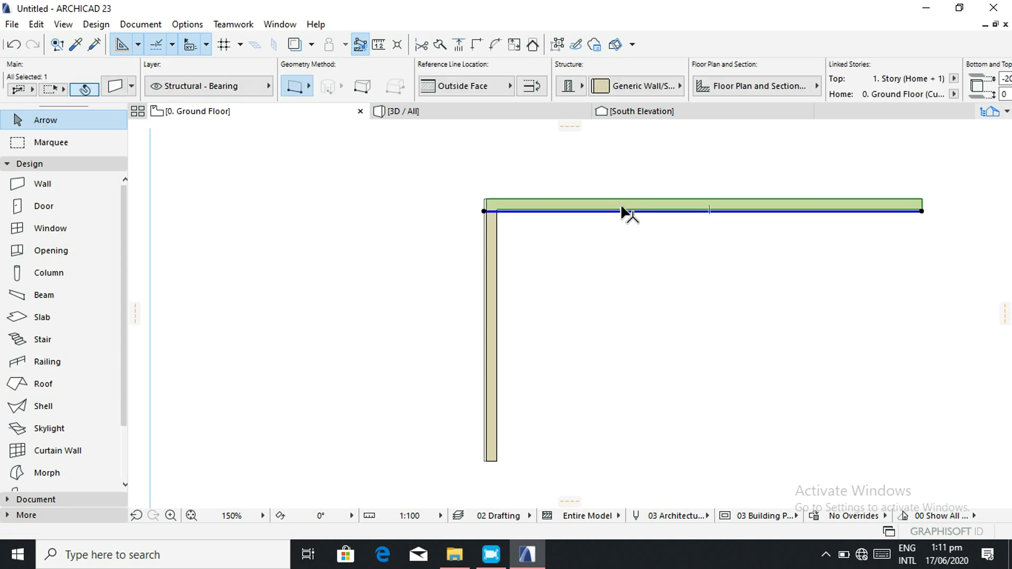
{"action": "right_click", "coordinate": [621, 207]}
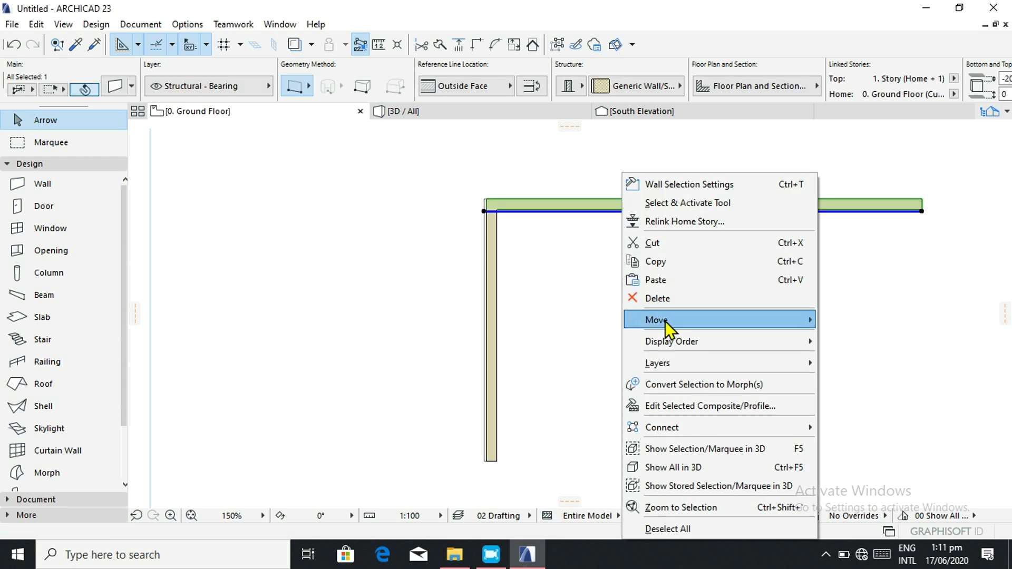
{"action": "mouse_move", "coordinate": [665, 322]}
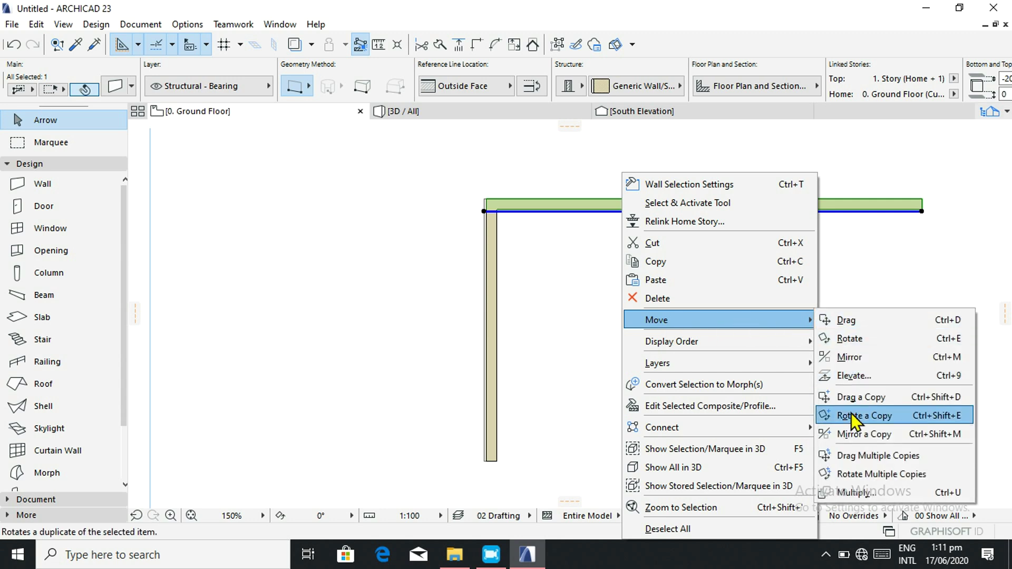
{"action": "left_click", "coordinate": [858, 394]}
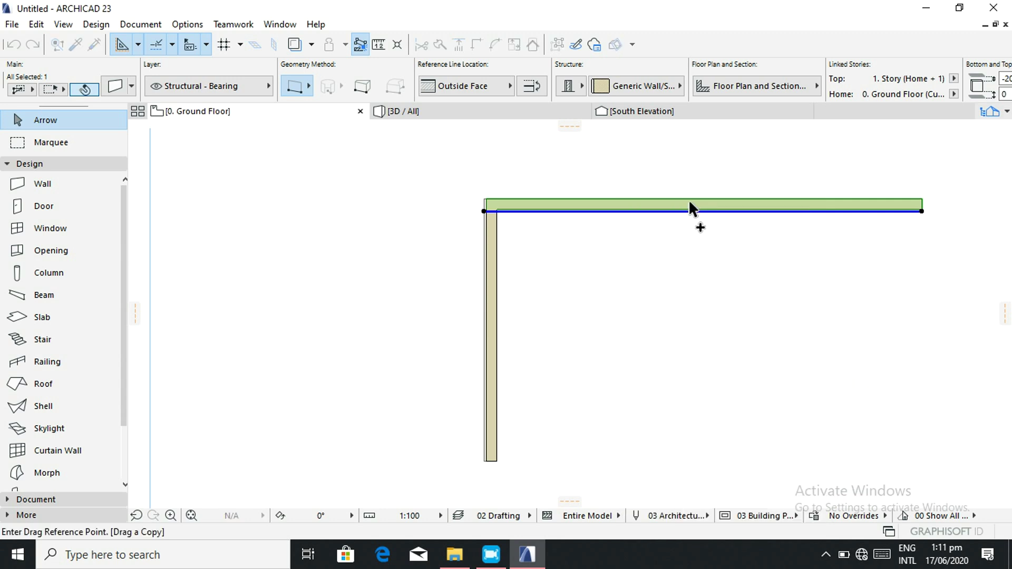
{"action": "left_click", "coordinate": [690, 202]}
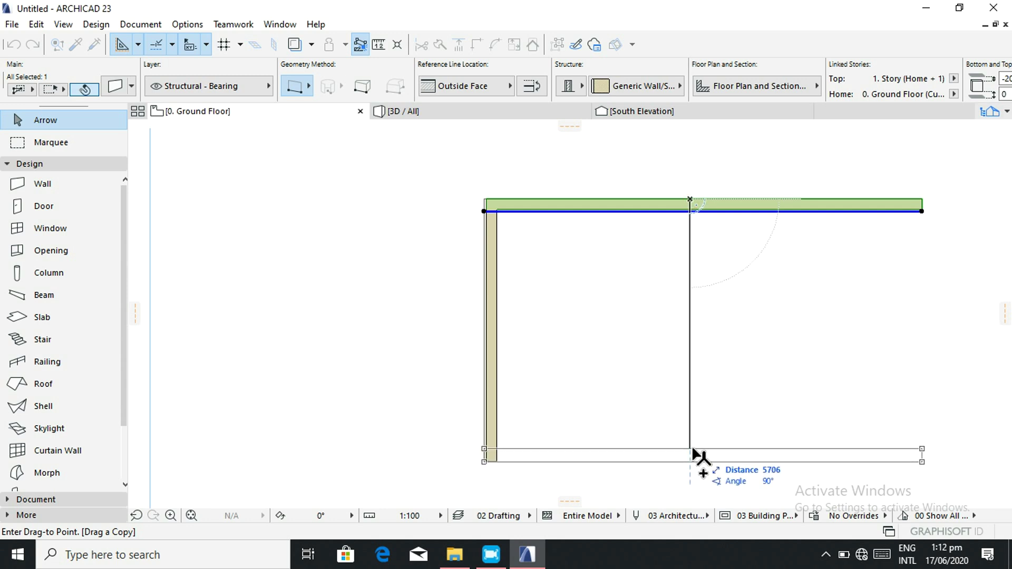
{"action": "left_click", "coordinate": [692, 449]}
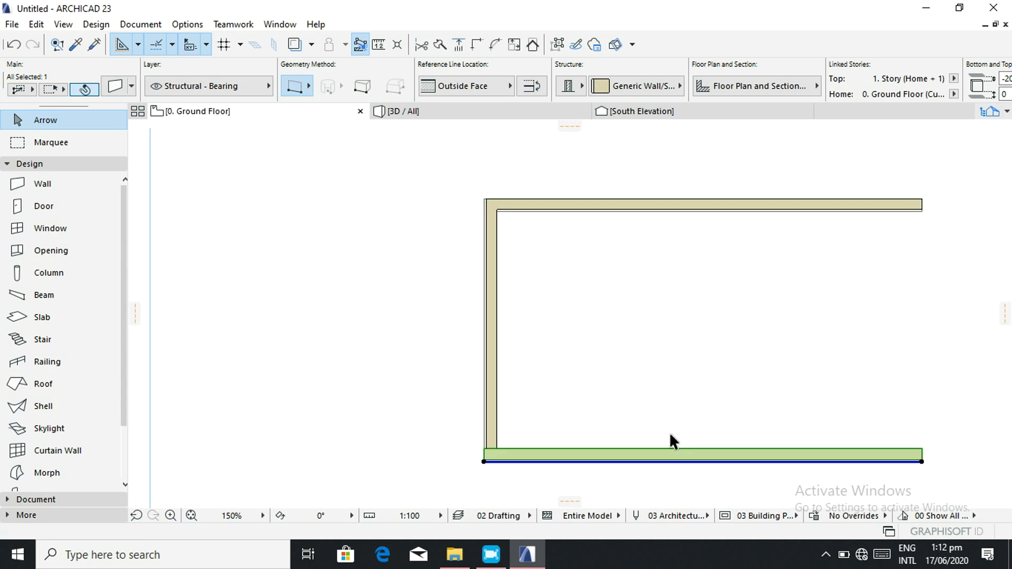
Drag a copy of the left vertical wall about 9693 mm across to close the open right ends of the horizontal walls.
{"action": "left_click", "coordinate": [494, 372]}
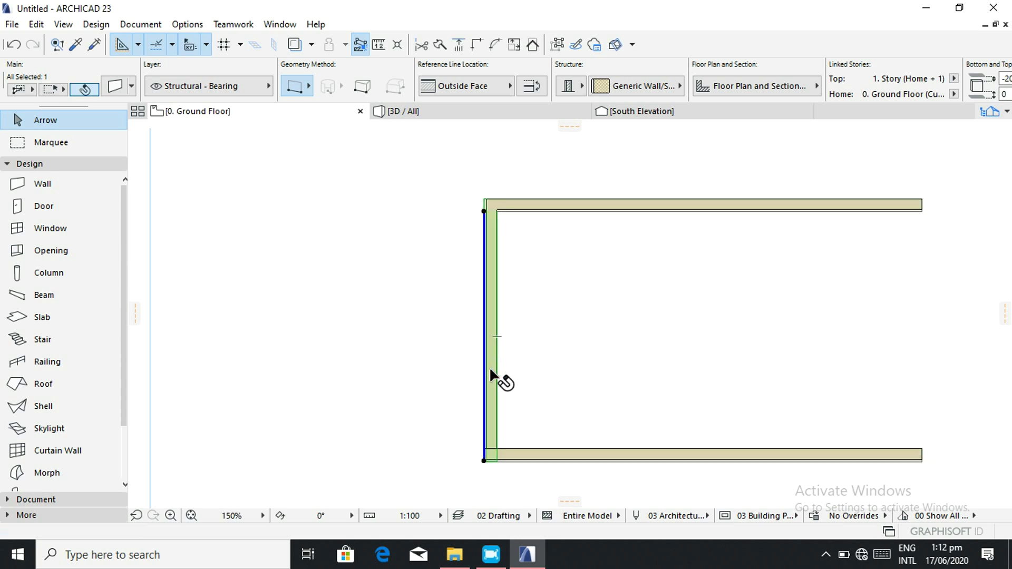
{"action": "right_click", "coordinate": [492, 371]}
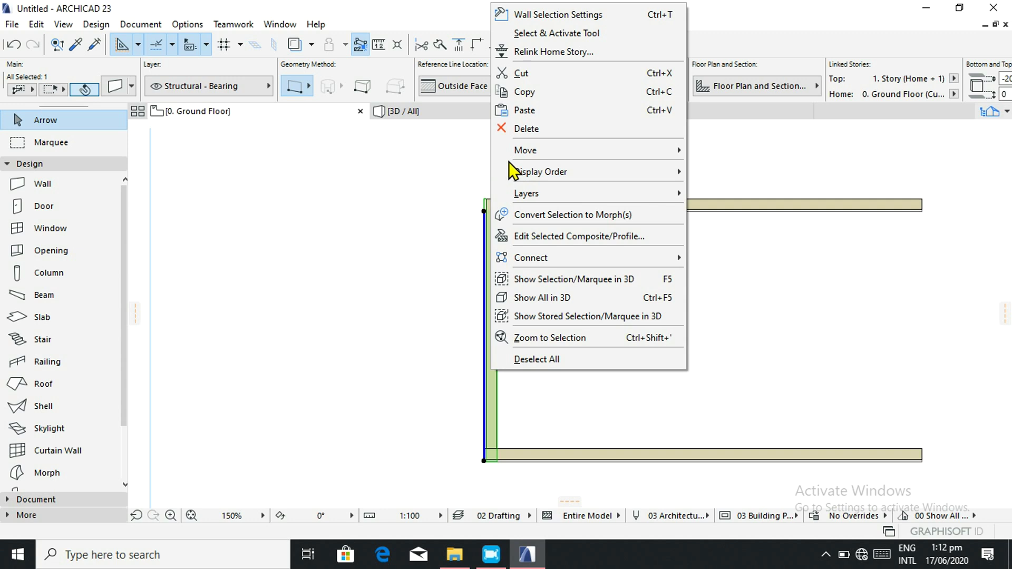
{"action": "mouse_move", "coordinate": [558, 151]}
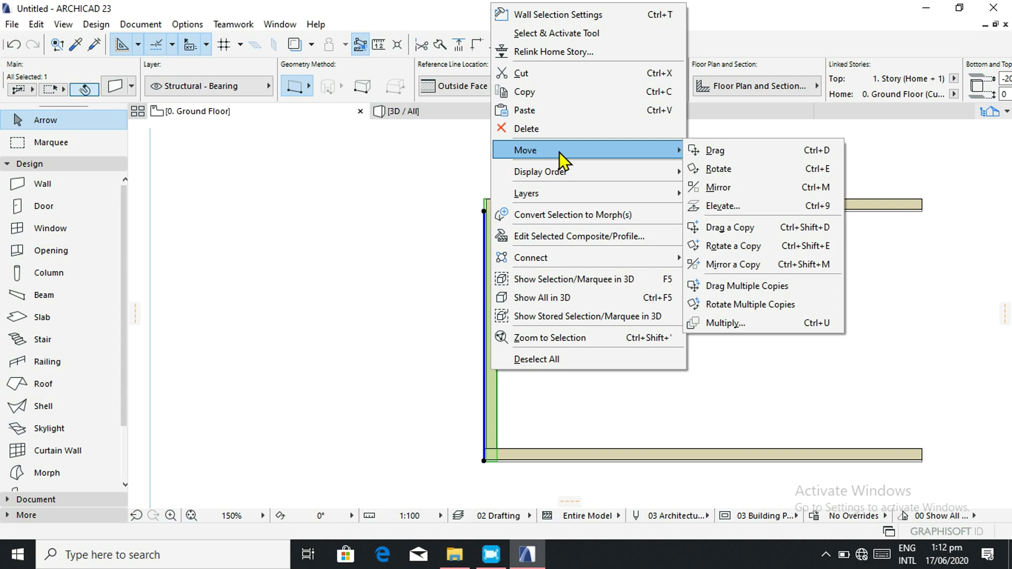
{"action": "left_click", "coordinate": [725, 229]}
{"action": "left_click", "coordinate": [491, 326]}
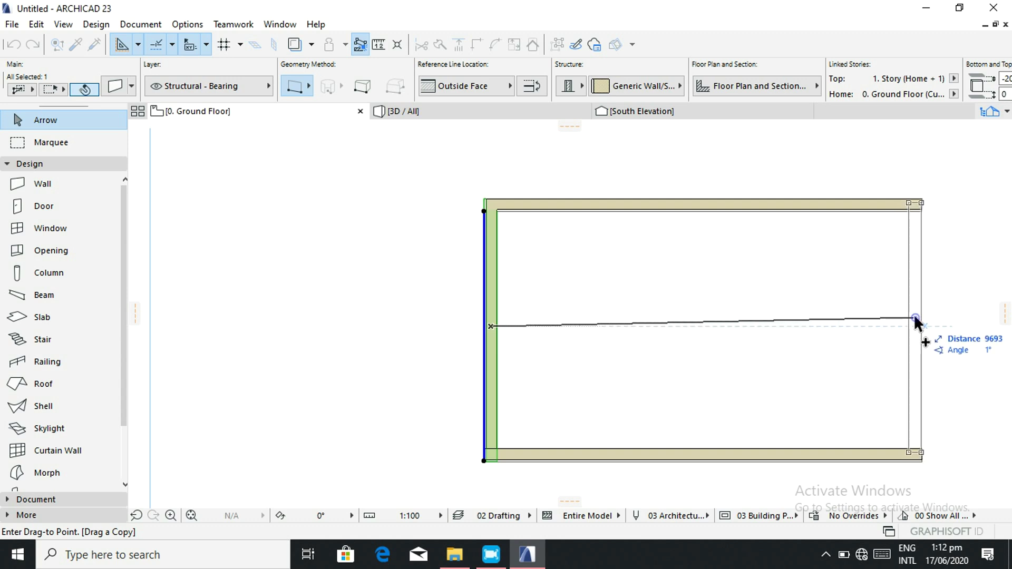
{"action": "left_click", "coordinate": [915, 318]}
{"action": "left_click", "coordinate": [822, 342]}
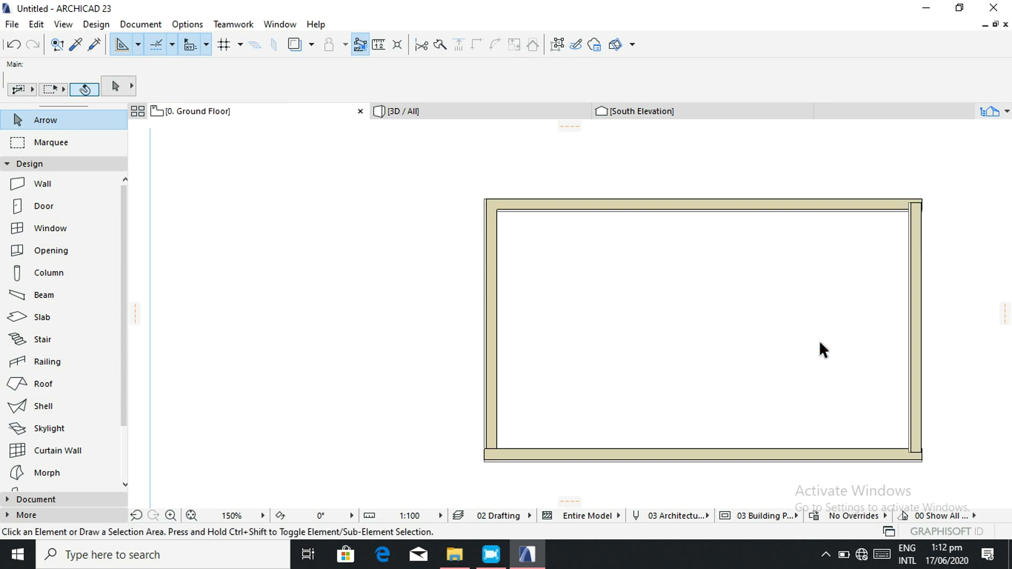
Move the right vertical wall about 118 mm straight up on the ground floor plan.
{"action": "left_click", "coordinate": [917, 306]}
{"action": "left_click", "coordinate": [917, 306]}
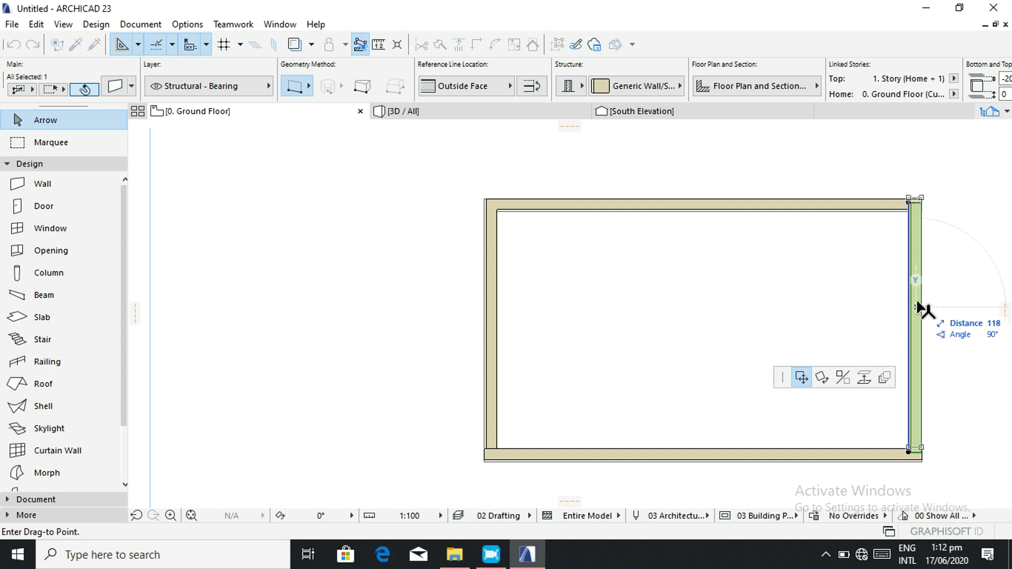
{"action": "left_click", "coordinate": [917, 306]}
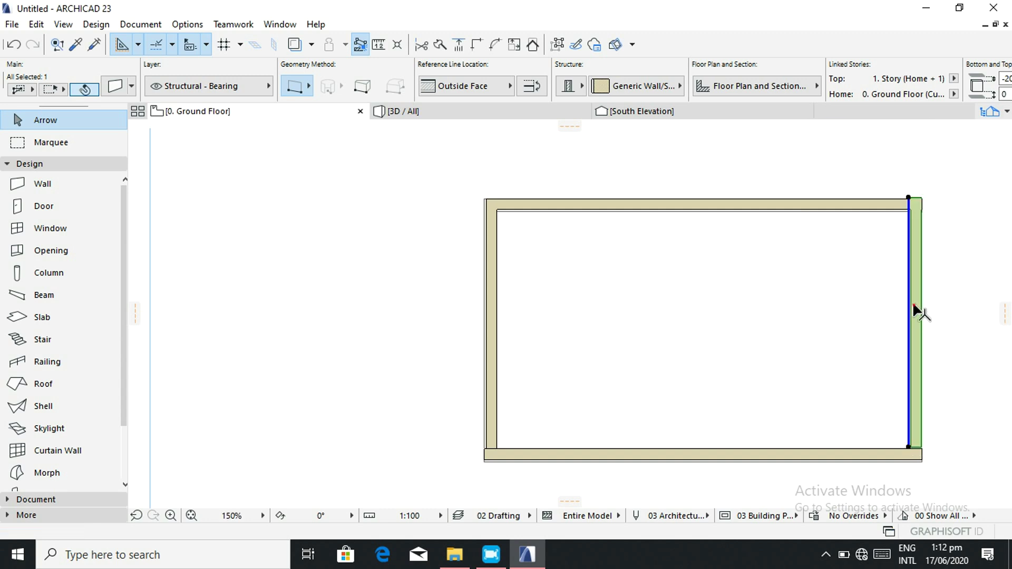
{"action": "left_click", "coordinate": [913, 305]}
{"action": "left_click", "coordinate": [914, 306]}
Drag the right vertical wall about 135 mm straight down between the two horizontal walls and deselect it.
{"action": "right_click", "coordinate": [915, 323]}
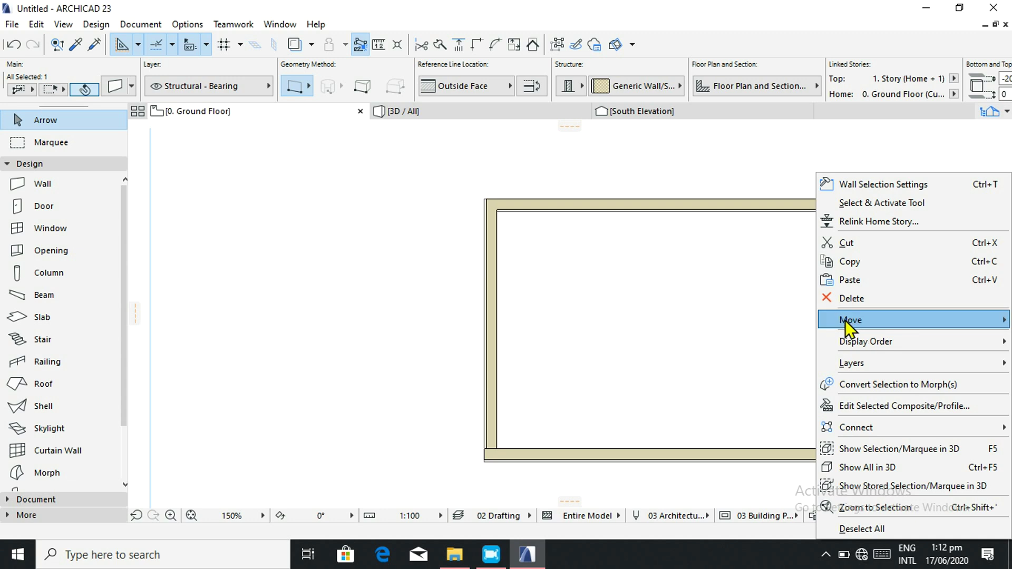
{"action": "mouse_move", "coordinate": [850, 319]}
{"action": "left_click", "coordinate": [759, 323]}
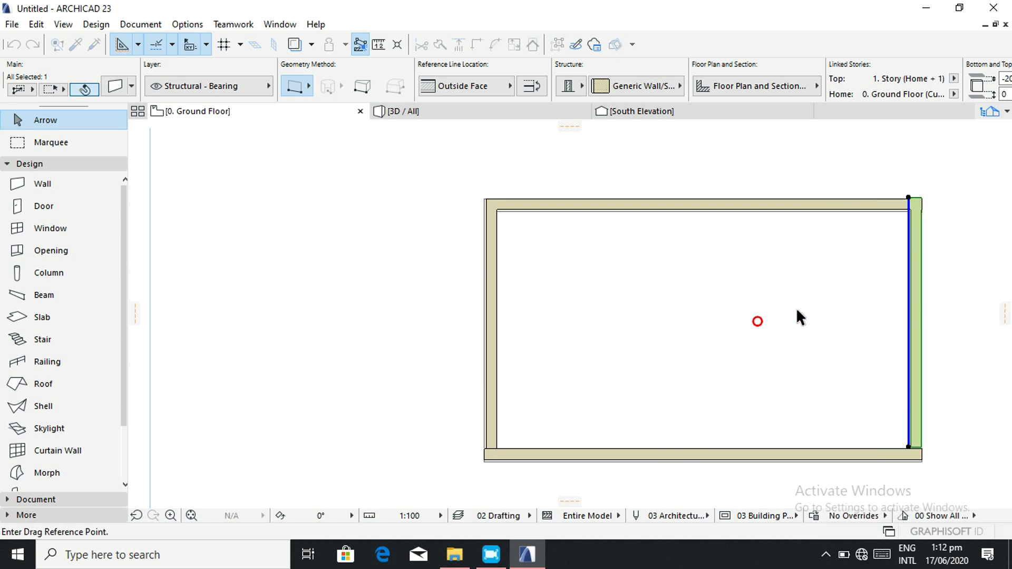
{"action": "left_click", "coordinate": [912, 328]}
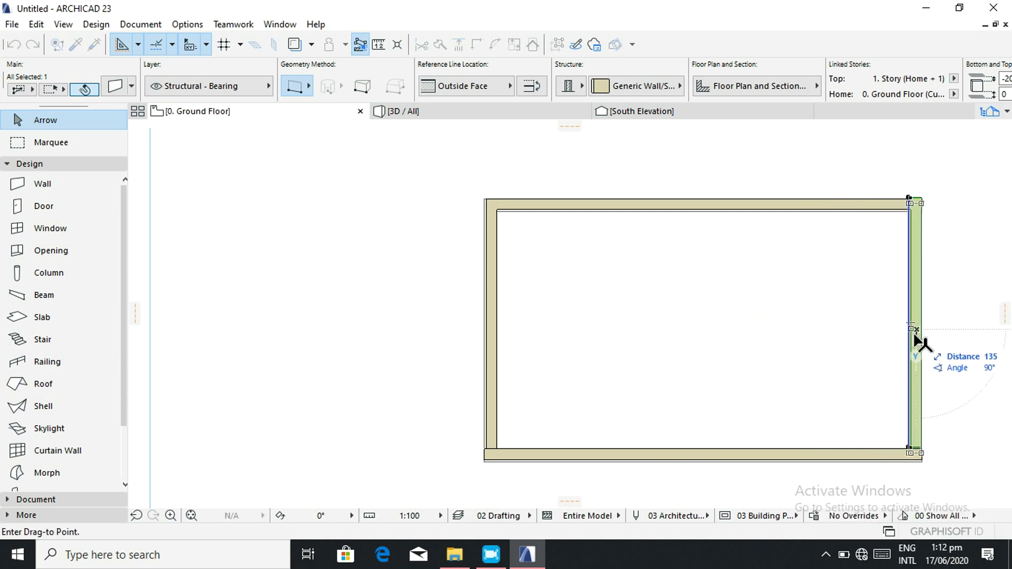
{"action": "left_click", "coordinate": [915, 334]}
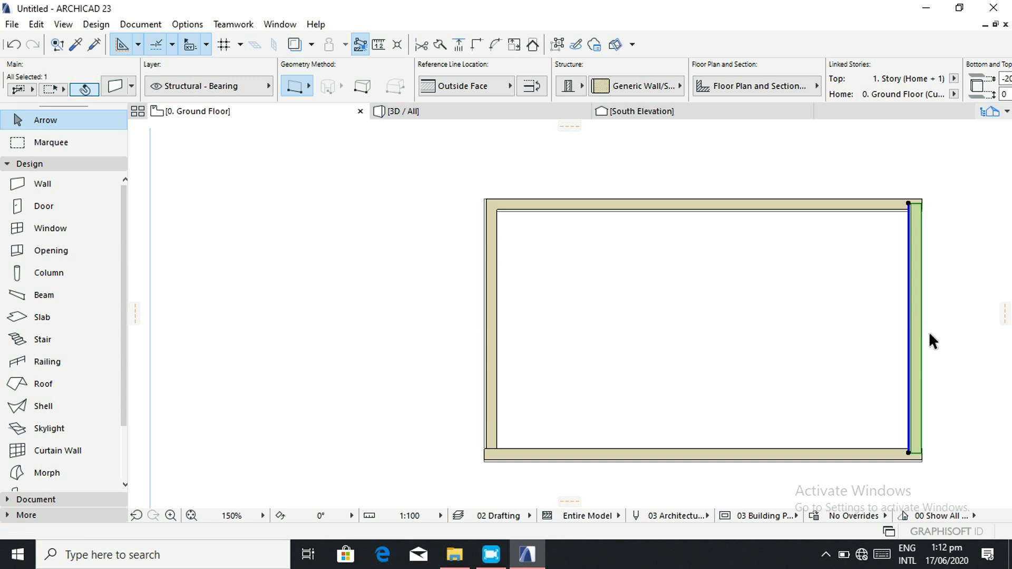
{"action": "left_click", "coordinate": [952, 335]}
Examine the wall enclosure's corner junctions in the 3D view, orbiting around the right vertical wall's ends.
{"action": "scroll", "coordinate": [855, 333], "scroll_direction": "down", "scroll_amount": 3}
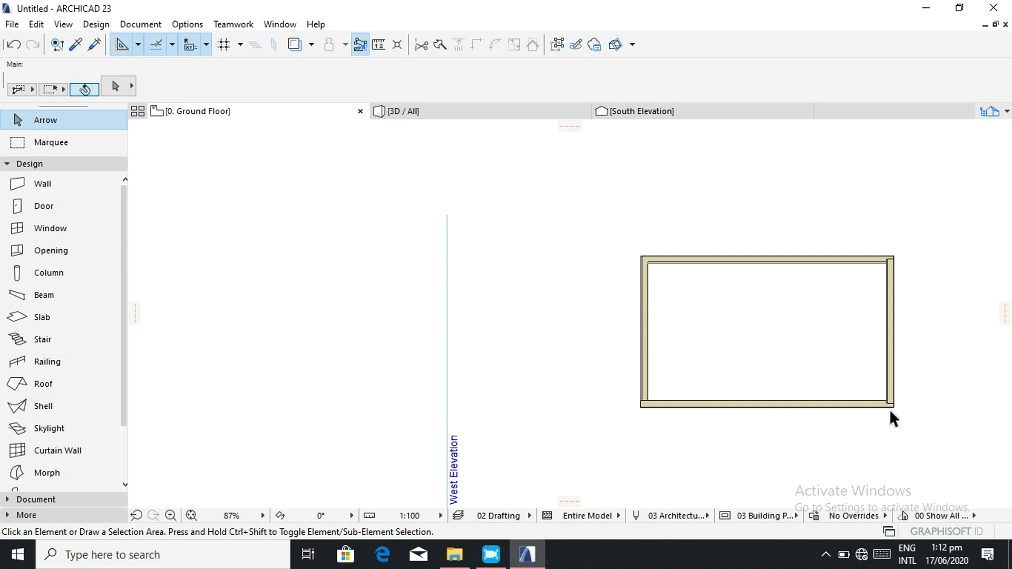
{"action": "scroll", "coordinate": [890, 409], "scroll_direction": "up", "scroll_amount": 3}
{"action": "left_click", "coordinate": [454, 115]}
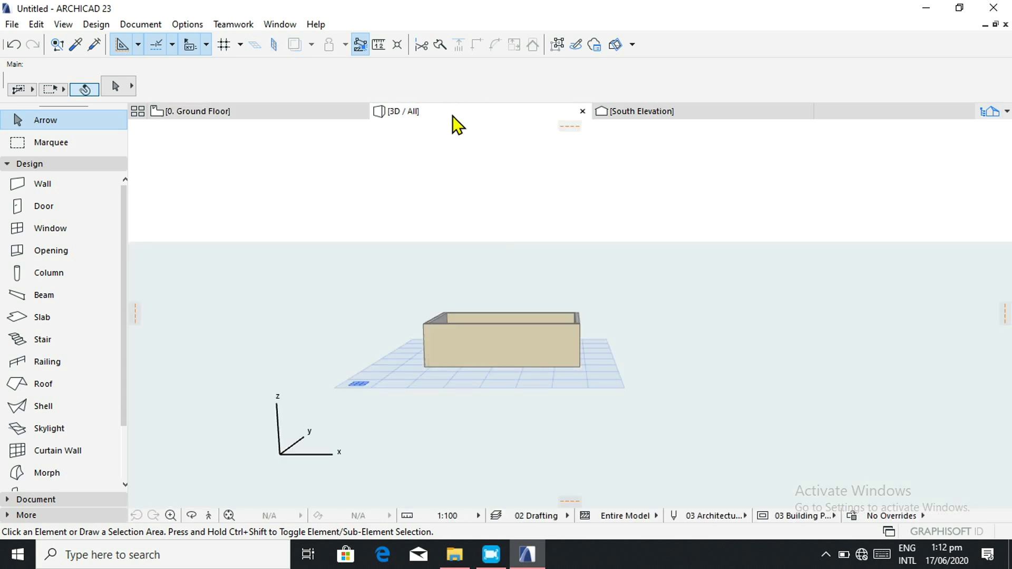
{"action": "right_click", "coordinate": [551, 335]}
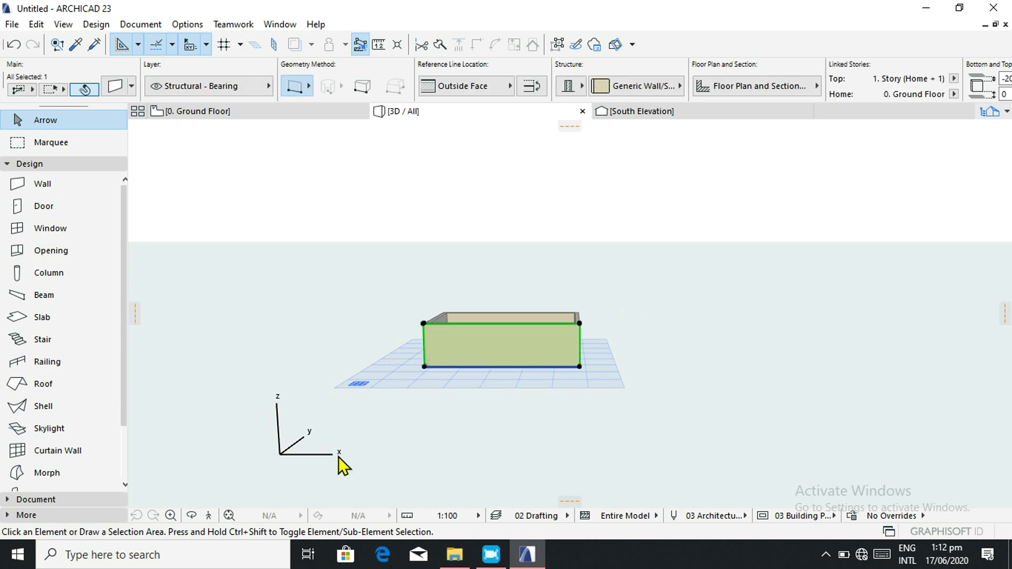
{"action": "left_click", "coordinate": [290, 271]}
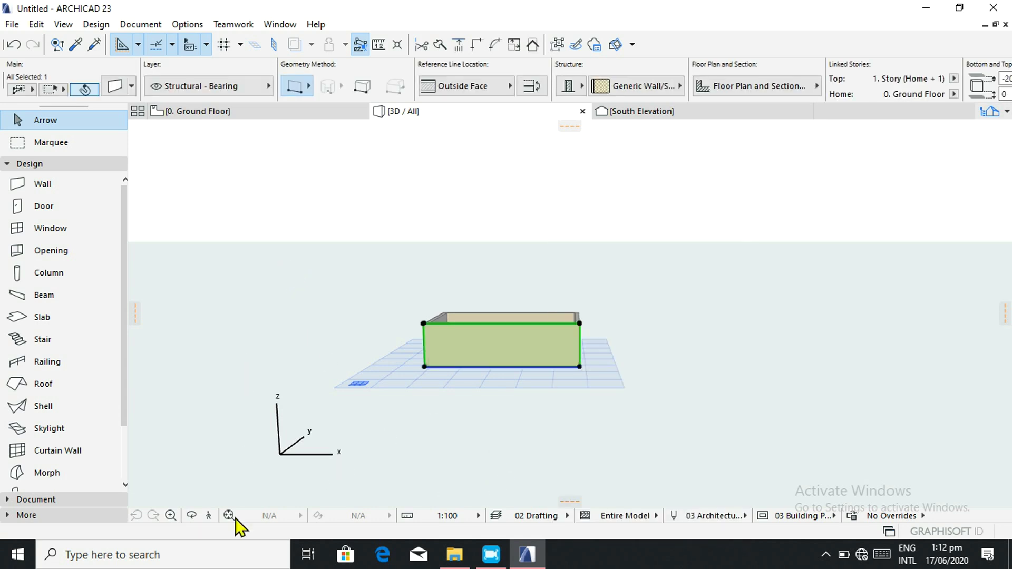
{"action": "left_click", "coordinate": [191, 515]}
{"action": "left_click_drag", "start_coordinate": [377, 395], "coordinate": [413, 386]}
{"action": "scroll", "coordinate": [453, 387], "scroll_direction": "up", "scroll_amount": 6}
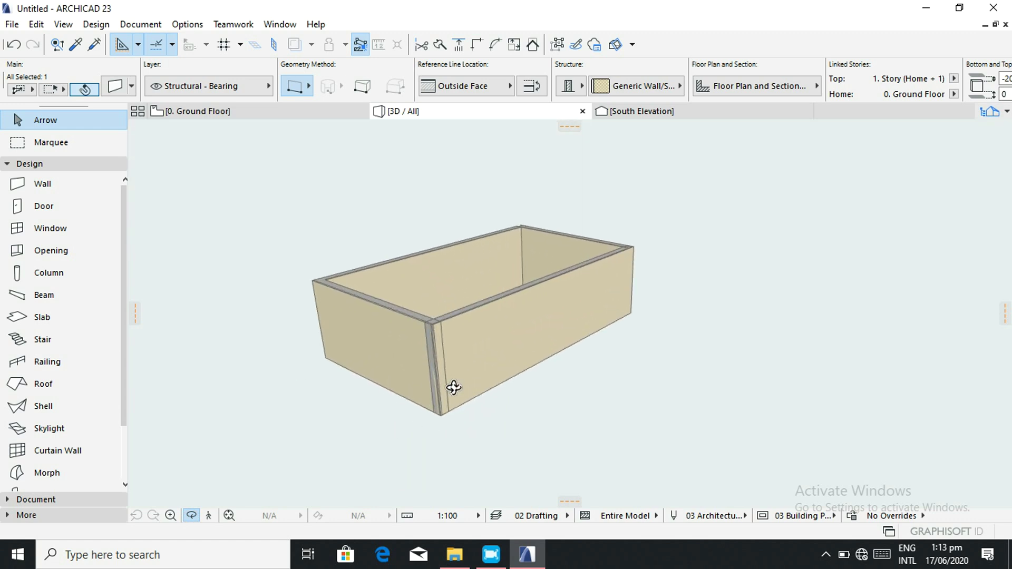
{"action": "left_click_drag", "start_coordinate": [297, 349], "coordinate": [534, 325]}
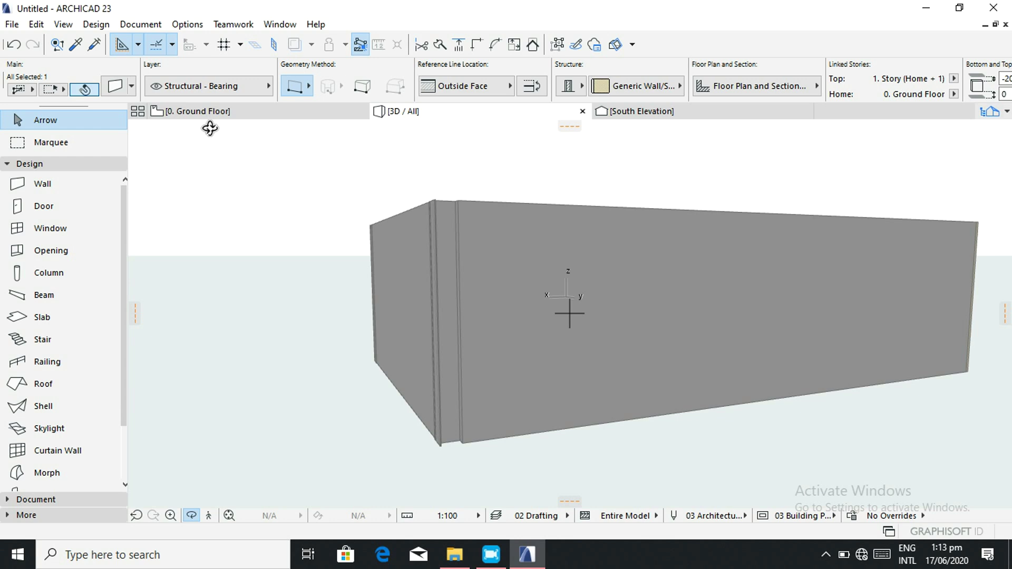
On the ground floor plan, stretch the right vertical wall's lower end to the bottom wall's reference line so the corner joins.
{"action": "left_click", "coordinate": [228, 112]}
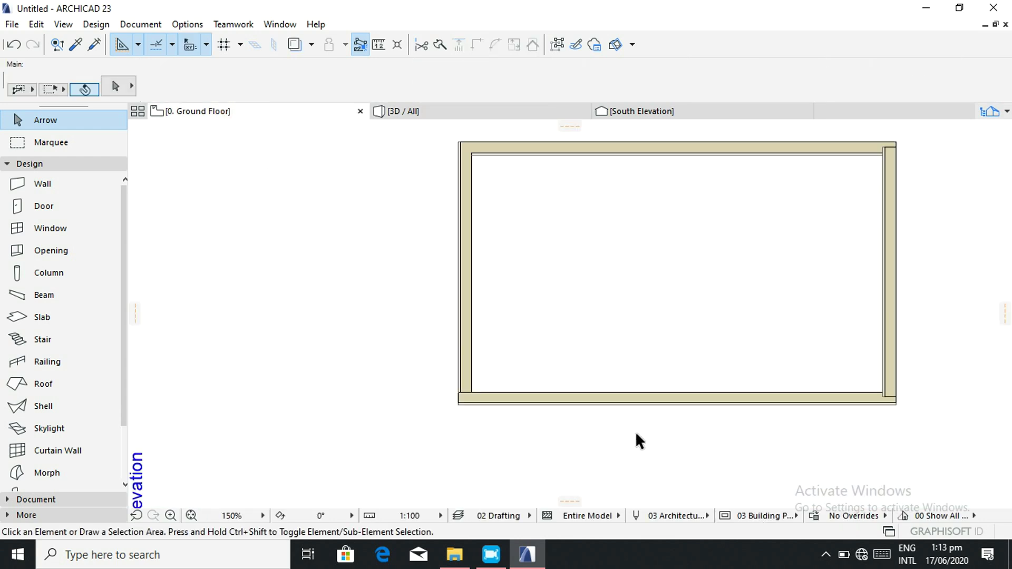
{"action": "left_click", "coordinate": [890, 393]}
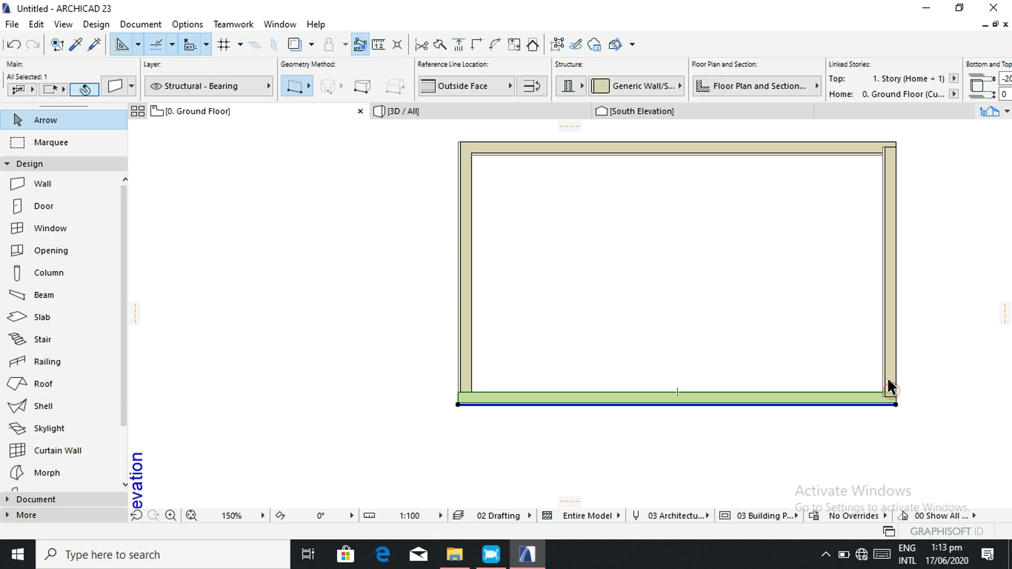
{"action": "left_click", "coordinate": [889, 378]}
{"action": "left_click", "coordinate": [884, 392]}
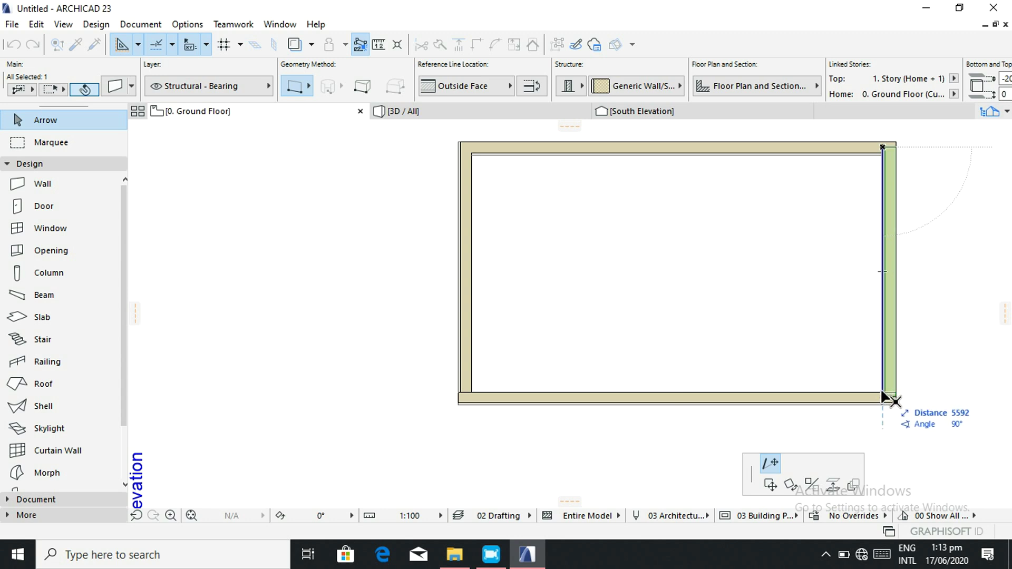
{"action": "left_click", "coordinate": [881, 393]}
{"action": "left_click", "coordinate": [903, 397]}
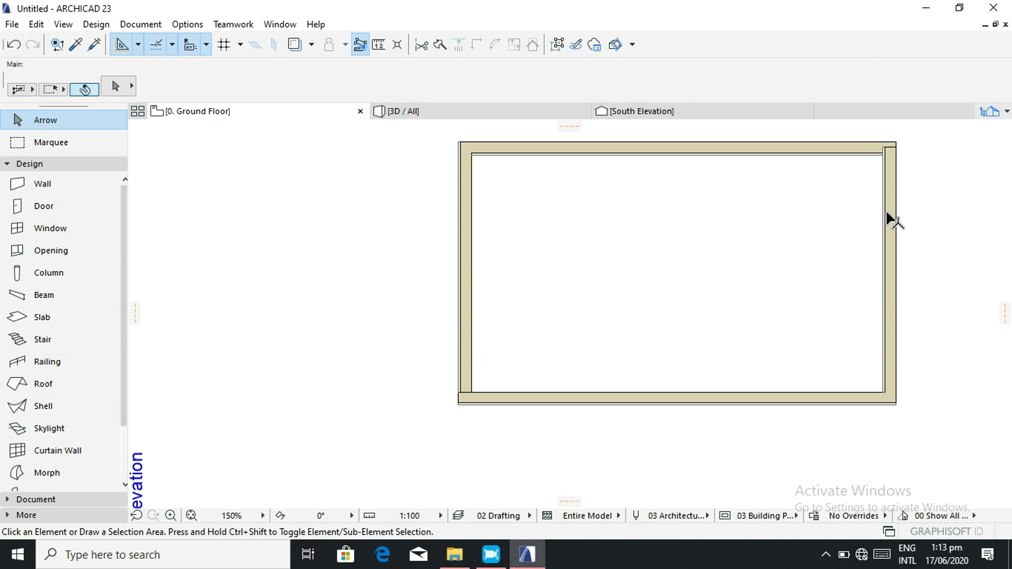
{"action": "left_click", "coordinate": [889, 147]}
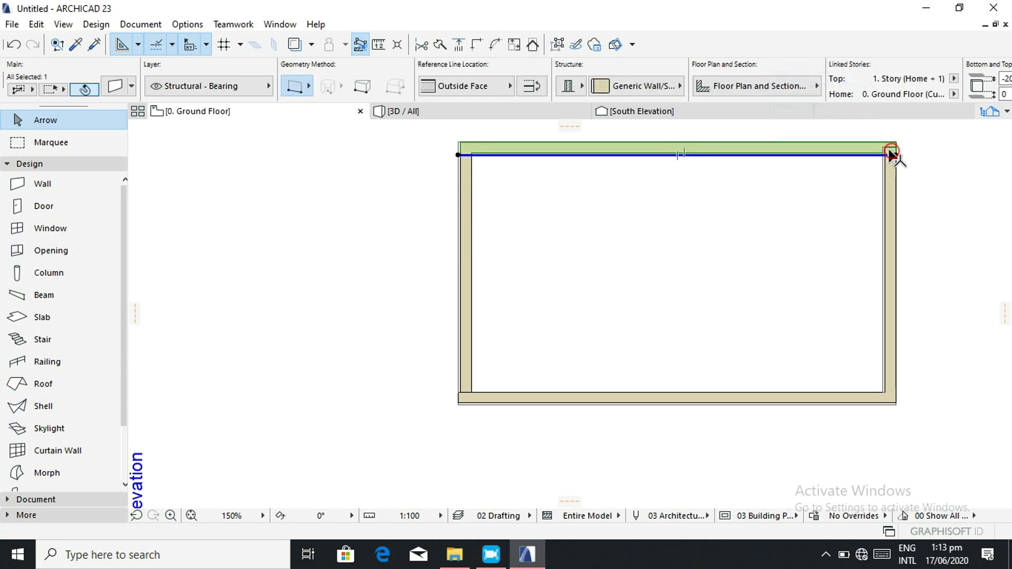
{"action": "left_click", "coordinate": [889, 149]}
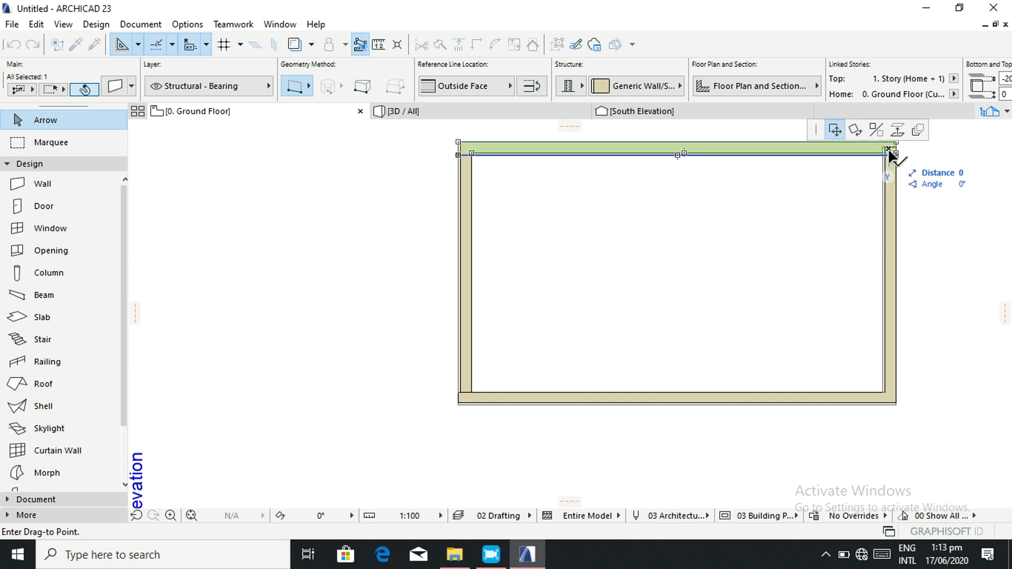
{"action": "left_click", "coordinate": [889, 152]}
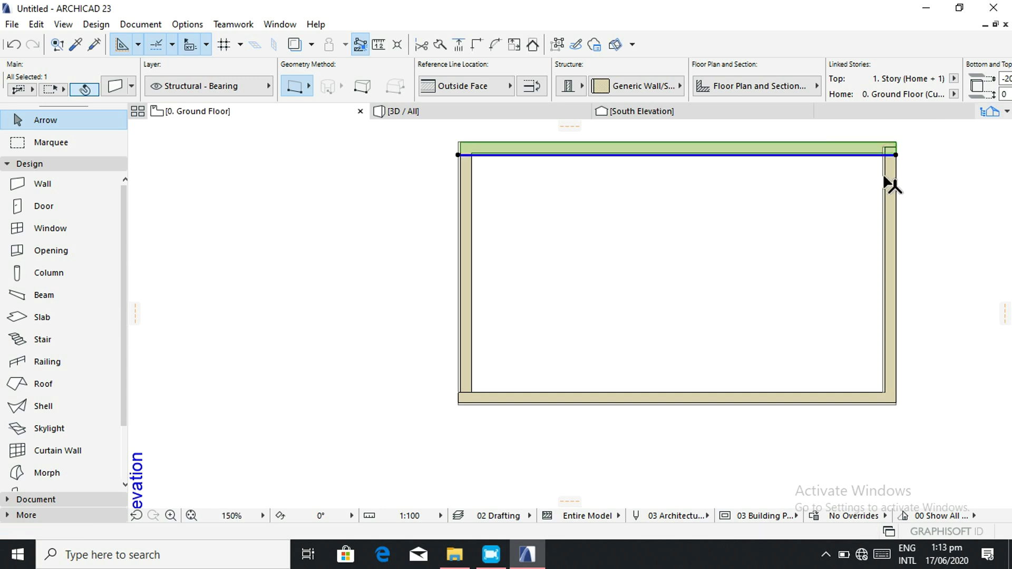
{"action": "left_click", "coordinate": [916, 179]}
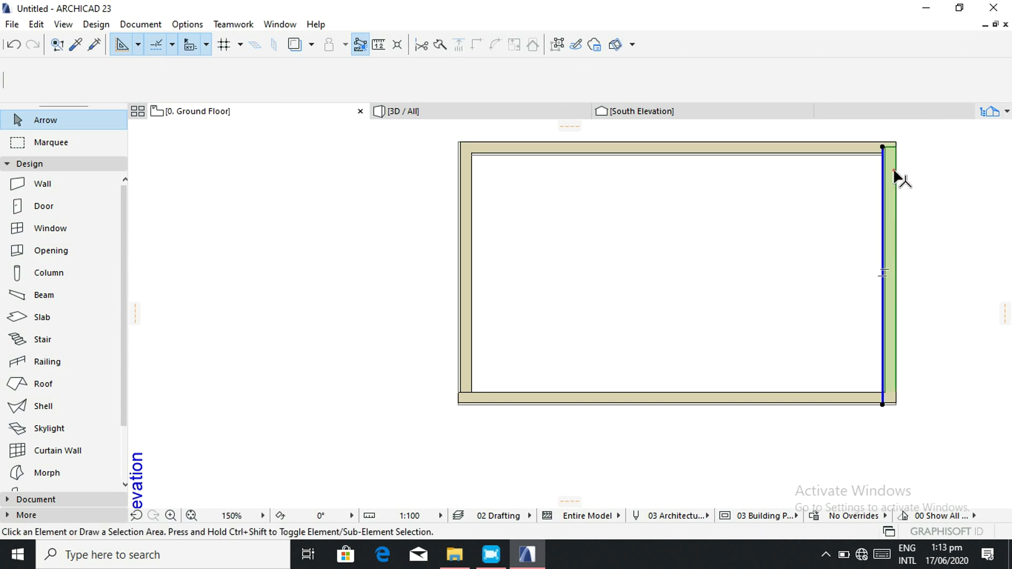
Adjust the right vertical wall's upper end to meet the top wall's reference line so the upper corner joins.
{"action": "left_click", "coordinate": [892, 158]}
{"action": "left_click", "coordinate": [884, 147]}
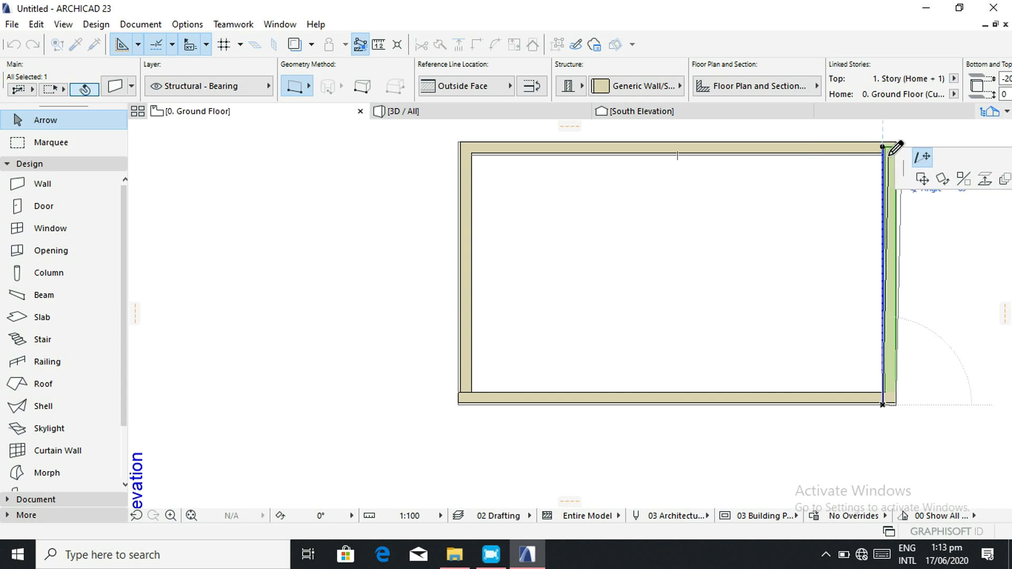
{"action": "left_click", "coordinate": [898, 141]}
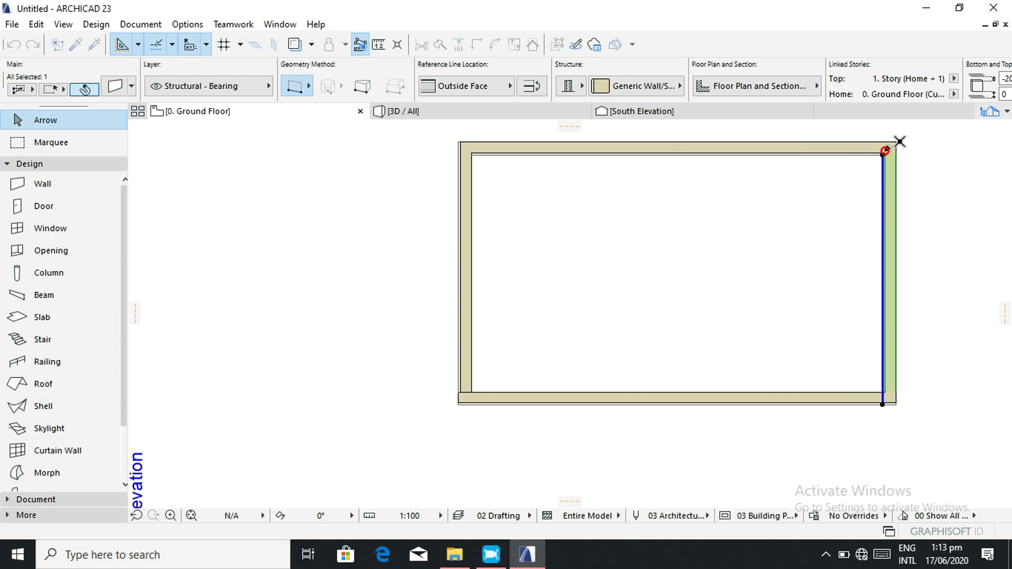
{"action": "left_click", "coordinate": [950, 176]}
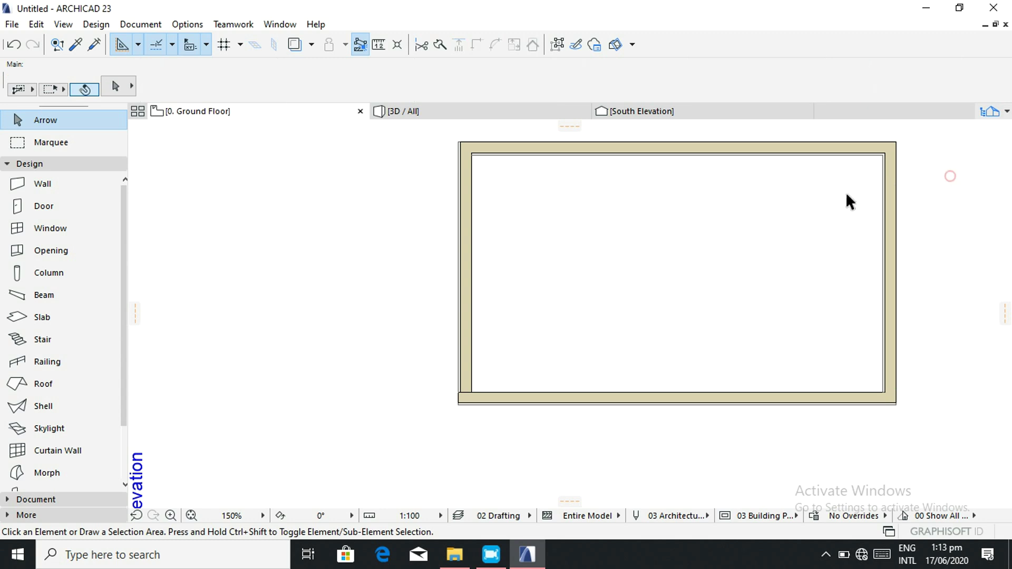
Inspect the joined wall corners in the 3D view from outside and inside the enclosure.
{"action": "left_click", "coordinate": [435, 121]}
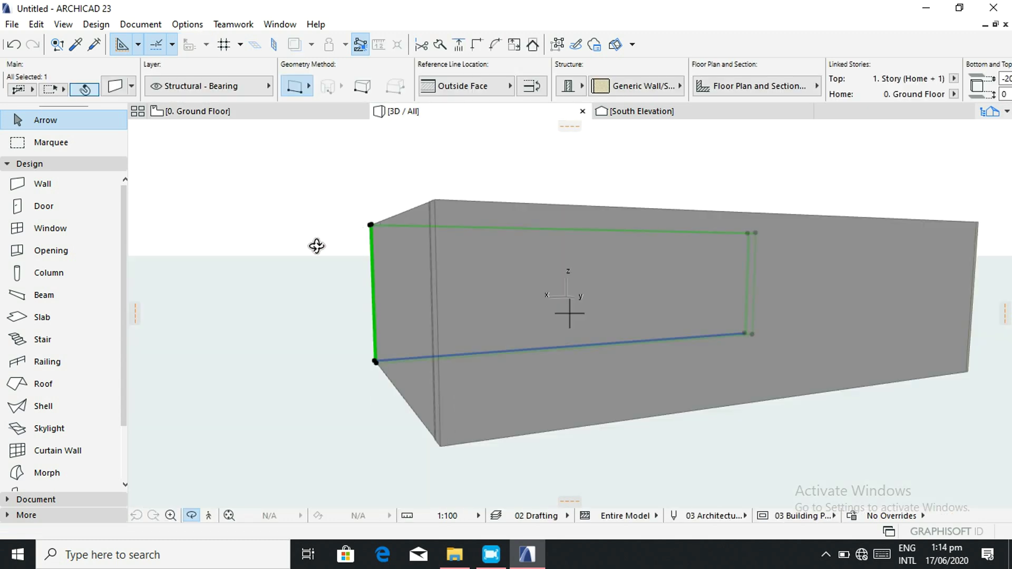
{"action": "left_click", "coordinate": [63, 120]}
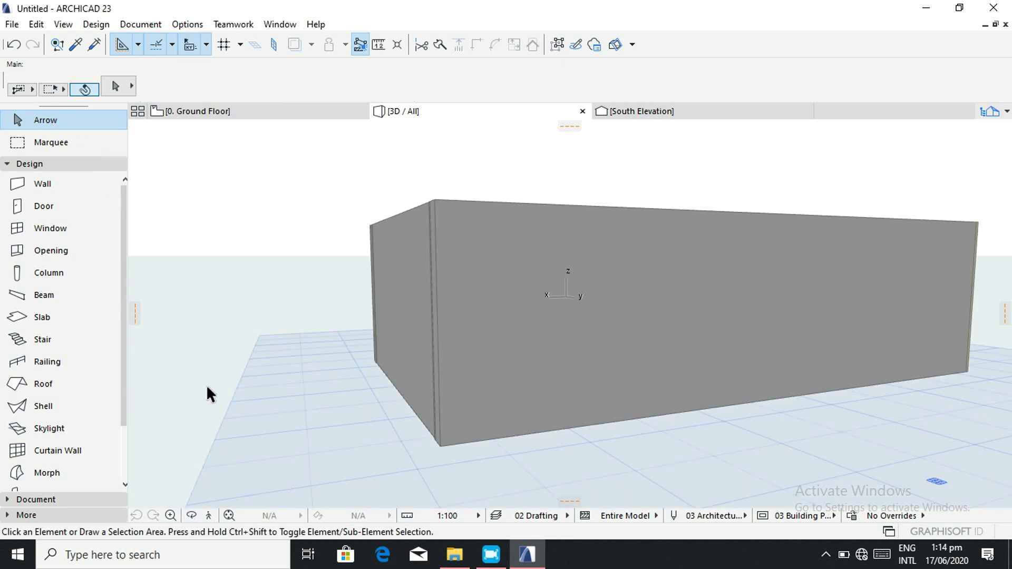
{"action": "left_click", "coordinate": [192, 515]}
{"action": "mouse_move", "coordinate": [255, 366]}
{"action": "left_mouse_down"}
{"action": "mouse_move", "coordinate": [333, 413]}
{"action": "mouse_move", "coordinate": [256, 357]}
{"action": "mouse_move", "coordinate": [454, 553]}
{"action": "mouse_move", "coordinate": [348, 495]}
{"action": "mouse_move", "coordinate": [307, 442]}
{"action": "mouse_move", "coordinate": [246, 407]}
{"action": "mouse_move", "coordinate": [639, 237]}
{"action": "mouse_move", "coordinate": [440, 322]}
{"action": "mouse_move", "coordinate": [631, 298]}
{"action": "mouse_move", "coordinate": [473, 341]}
{"action": "mouse_move", "coordinate": [98, 238]}
{"action": "left_mouse_up"}
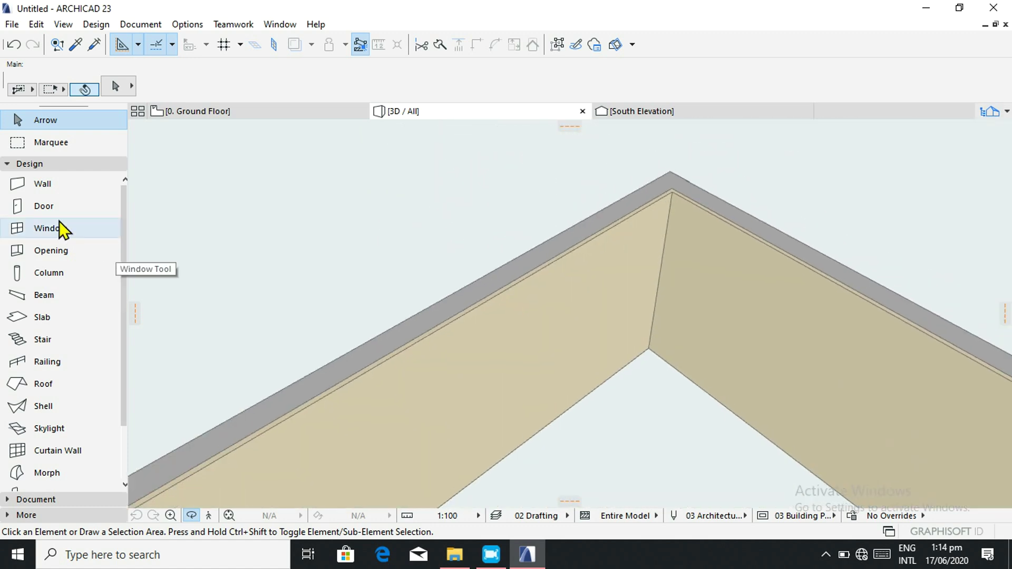
{"action": "left_click_drag", "start_coordinate": [132, 287], "coordinate": [675, 205]}
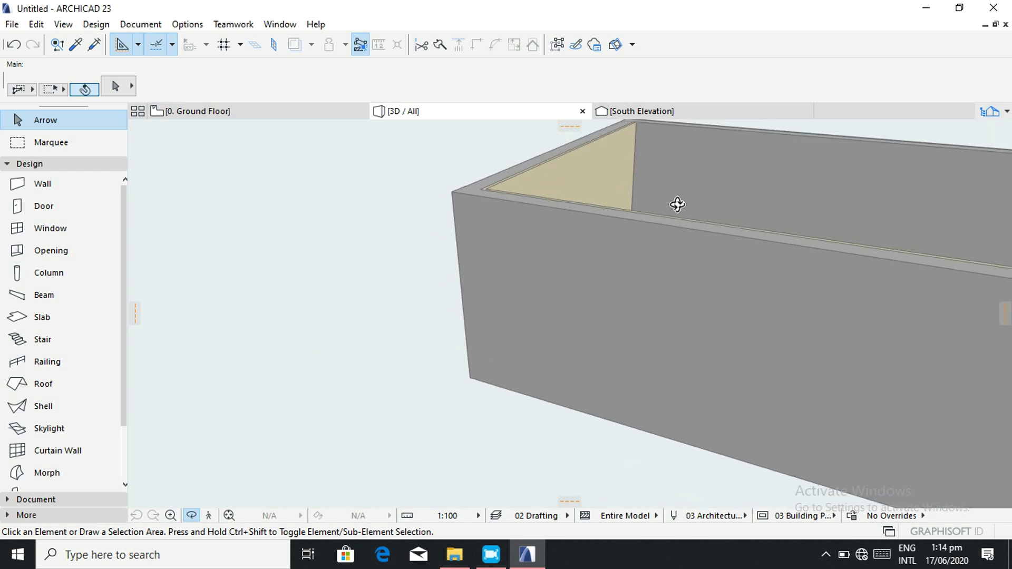
On the ground floor plan, set the right vertical wall's reference line location to Inside Face.
{"action": "left_click", "coordinate": [249, 113]}
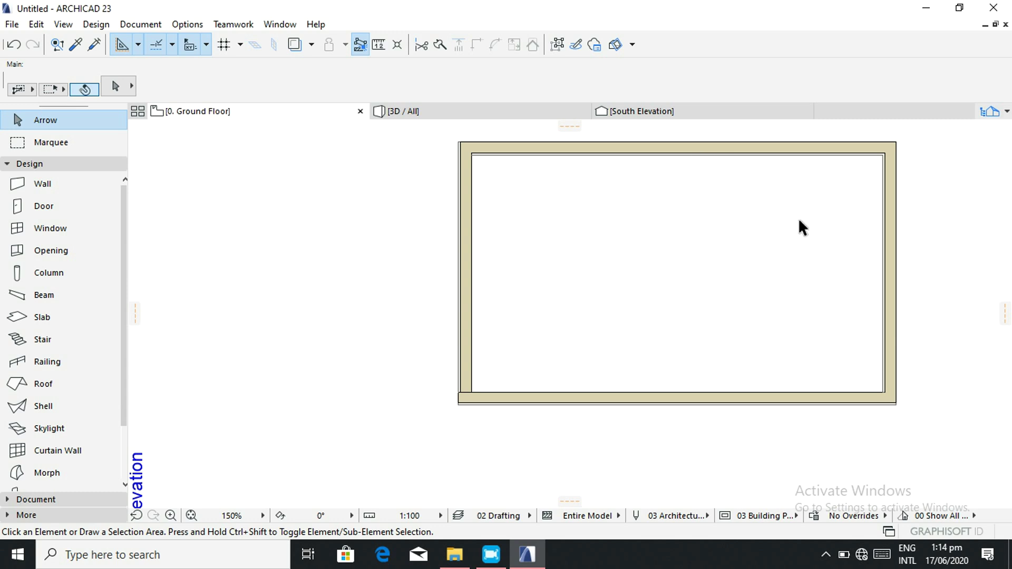
{"action": "scroll", "coordinate": [874, 244], "scroll_direction": "up", "scroll_amount": 4}
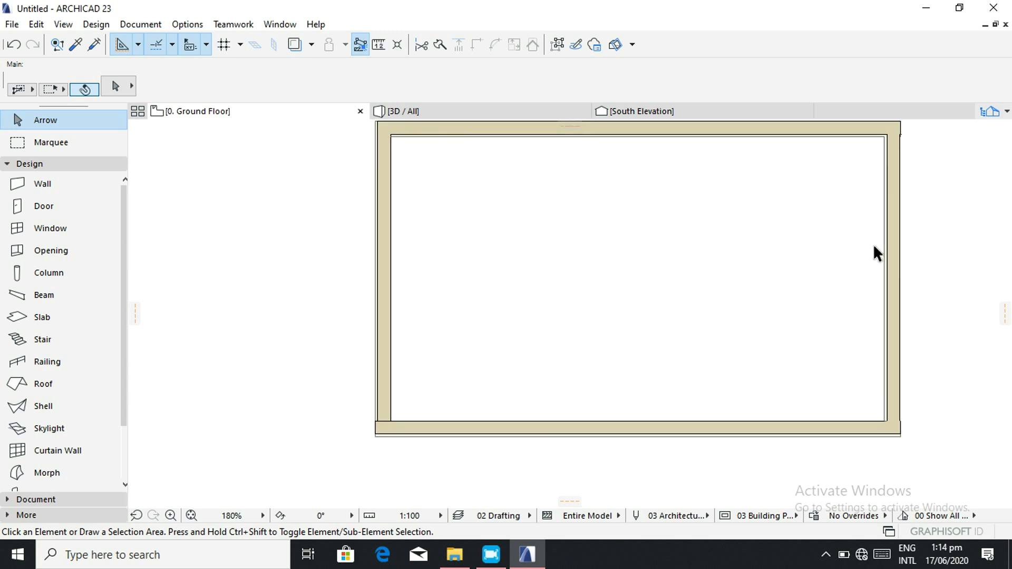
{"action": "left_click", "coordinate": [900, 286]}
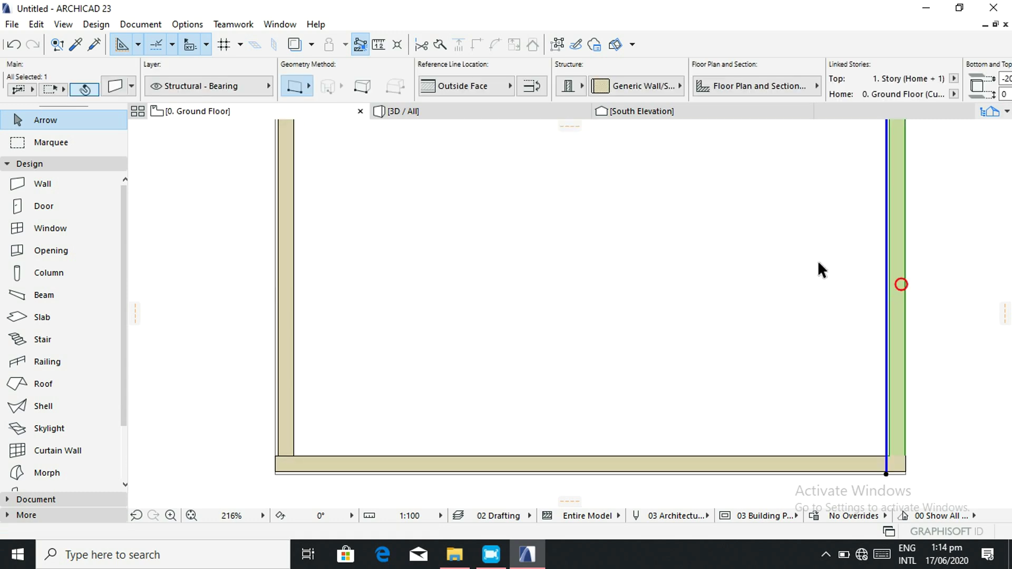
{"action": "left_click", "coordinate": [511, 88]}
{"action": "left_click", "coordinate": [530, 123]}
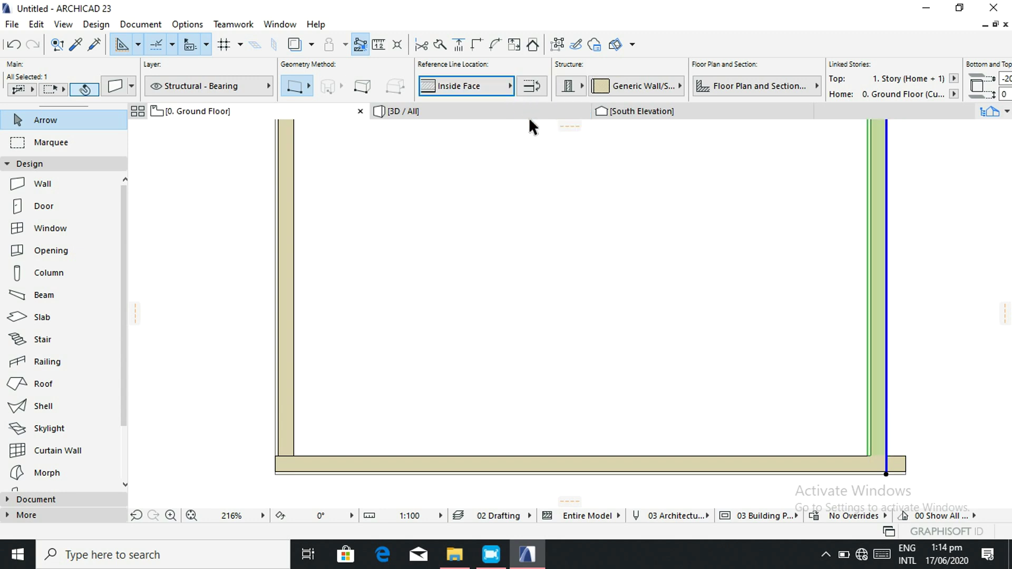
{"action": "left_click", "coordinate": [510, 87]}
{"action": "left_click", "coordinate": [533, 121]}
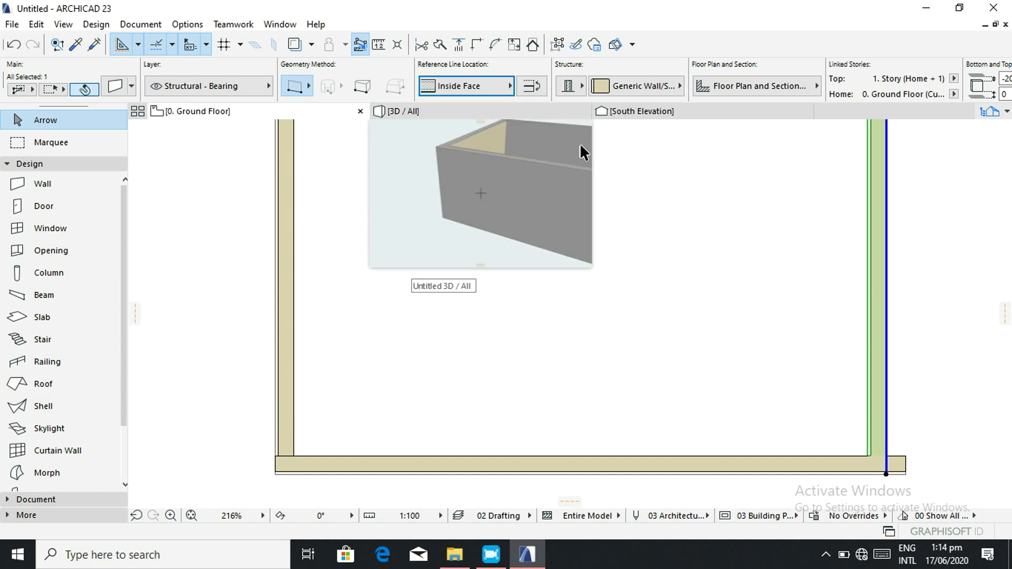
{"action": "left_click", "coordinate": [895, 232]}
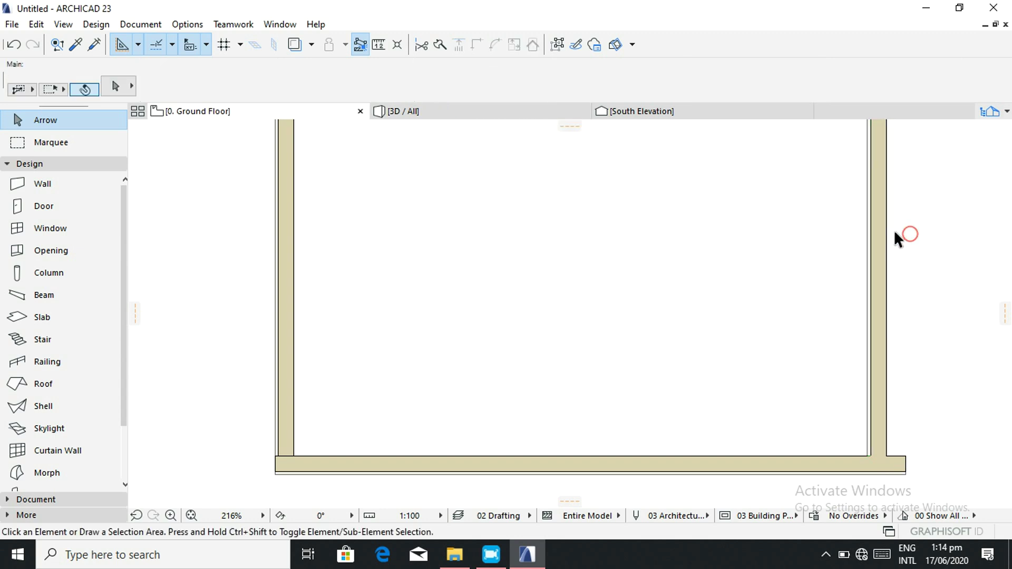
{"action": "scroll", "coordinate": [895, 232], "scroll_direction": "down", "scroll_amount": 3}
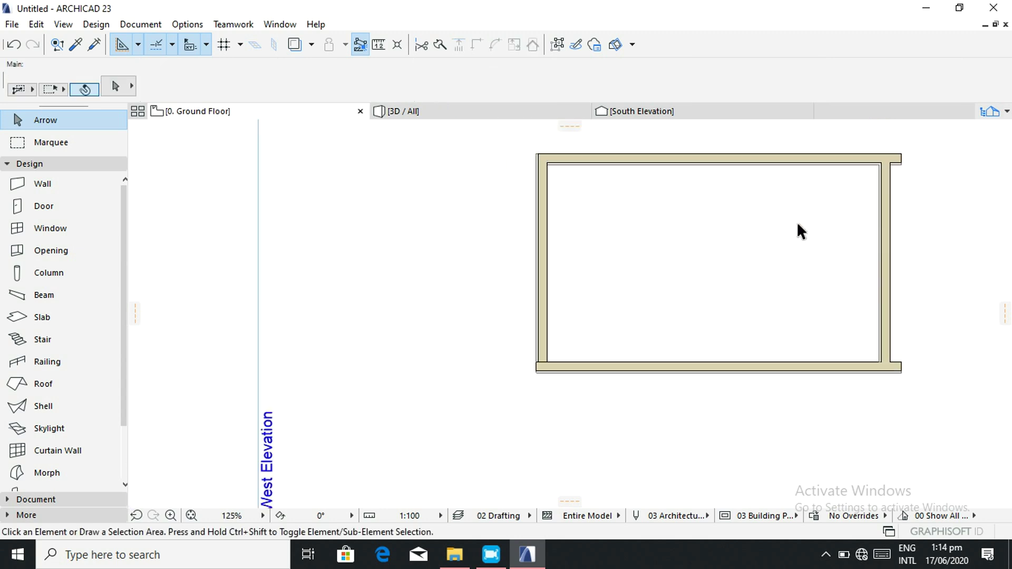
Set the left vertical wall's reference line location to Inside Face.
{"action": "left_click", "coordinate": [541, 276]}
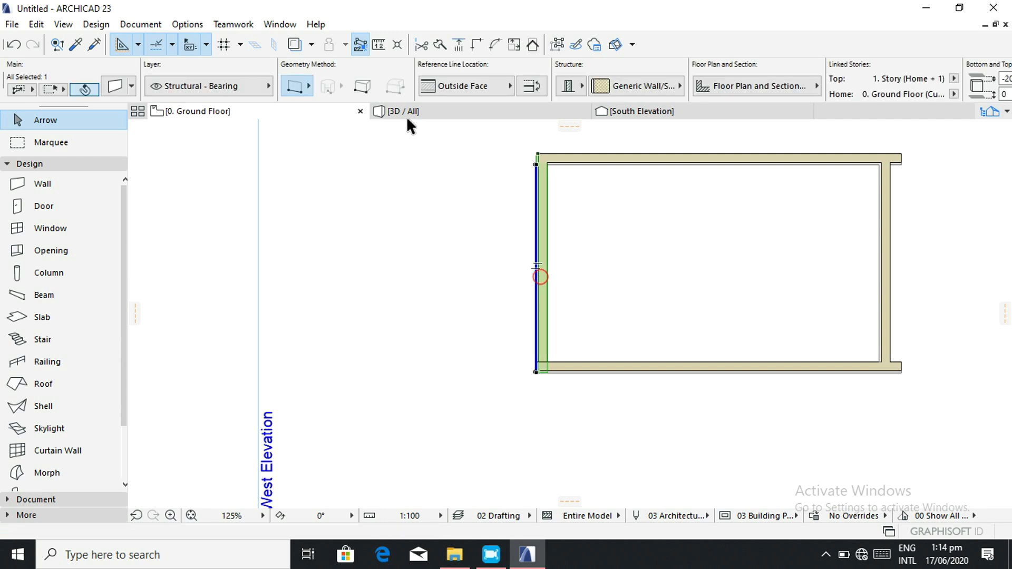
{"action": "left_click", "coordinate": [437, 85]}
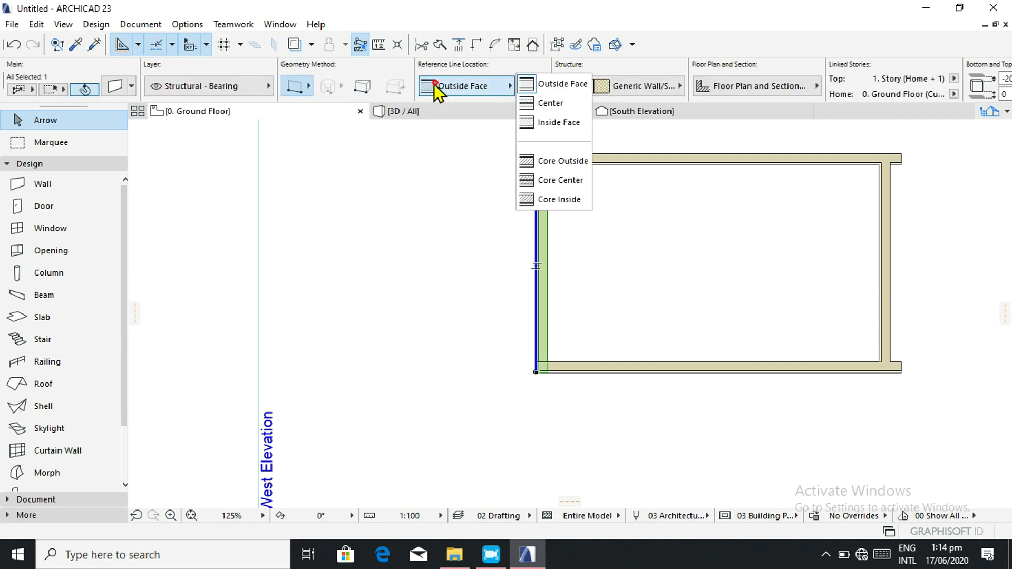
{"action": "left_click", "coordinate": [530, 121]}
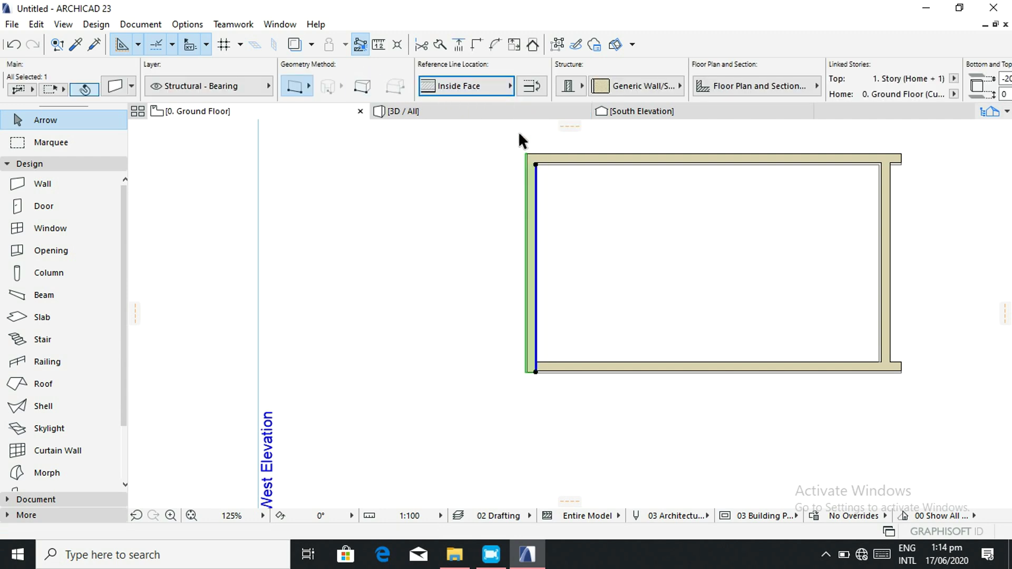
{"action": "left_click", "coordinate": [468, 203]}
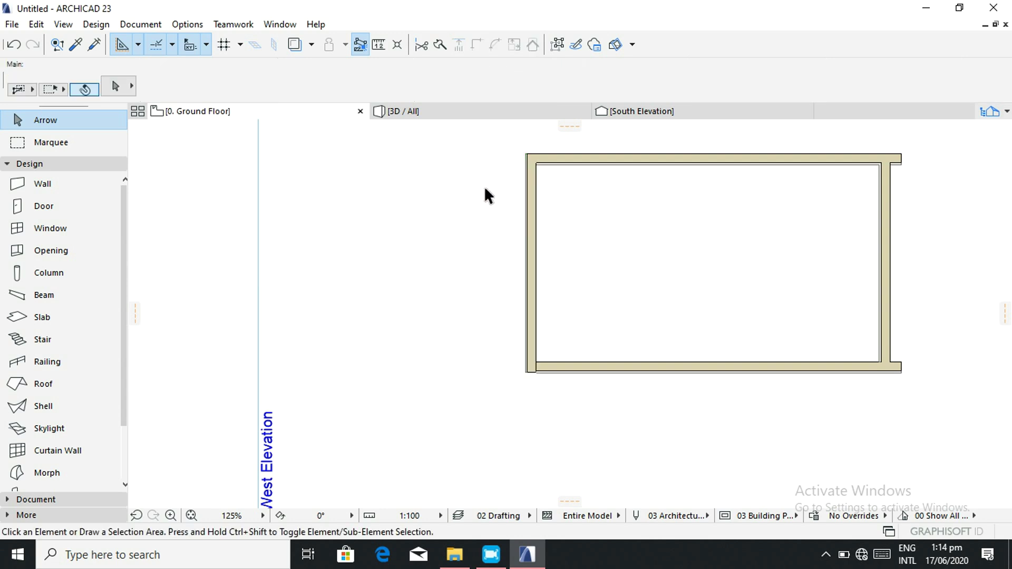
Set the right vertical wall's reference line location back to Outside Face.
{"action": "left_click", "coordinate": [890, 266]}
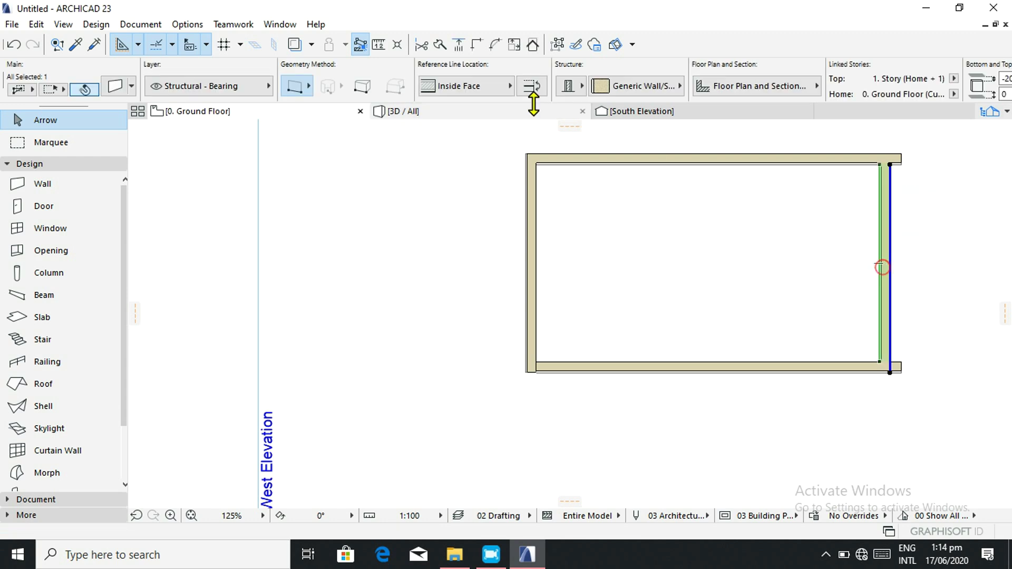
{"action": "left_click", "coordinate": [461, 85]}
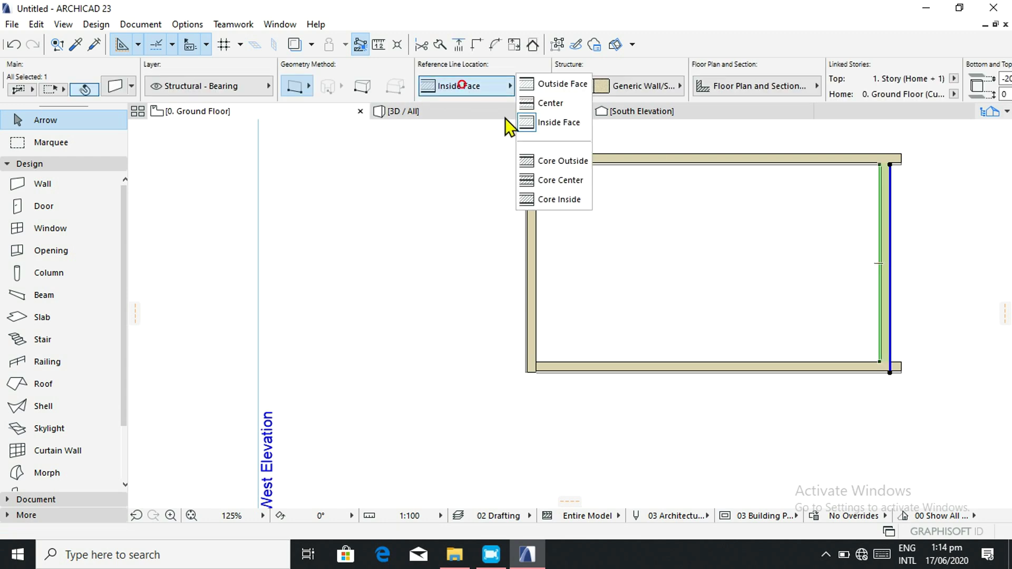
{"action": "left_click", "coordinate": [544, 84]}
{"action": "left_click", "coordinate": [935, 244]}
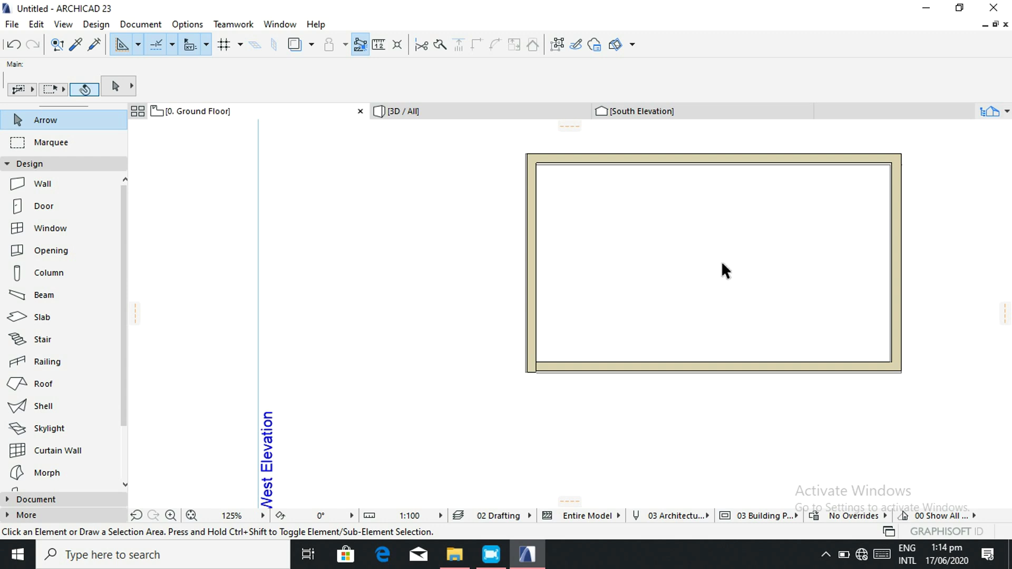
Examine the wall enclosure's corners in the 3D view, orbiting around to the opposite side.
{"action": "left_click", "coordinate": [445, 114]}
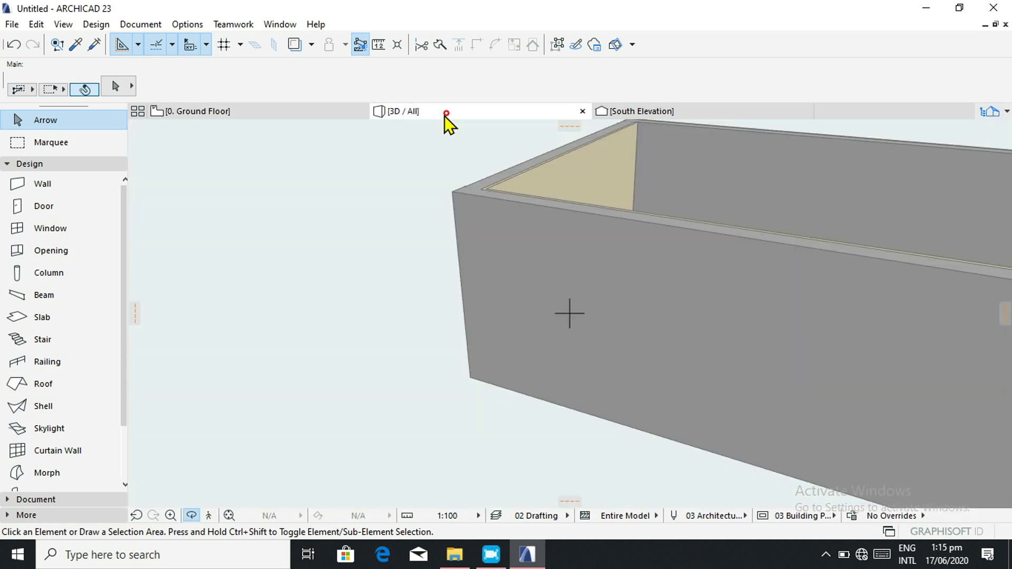
{"action": "scroll", "coordinate": [378, 237], "scroll_direction": "down", "scroll_amount": 5}
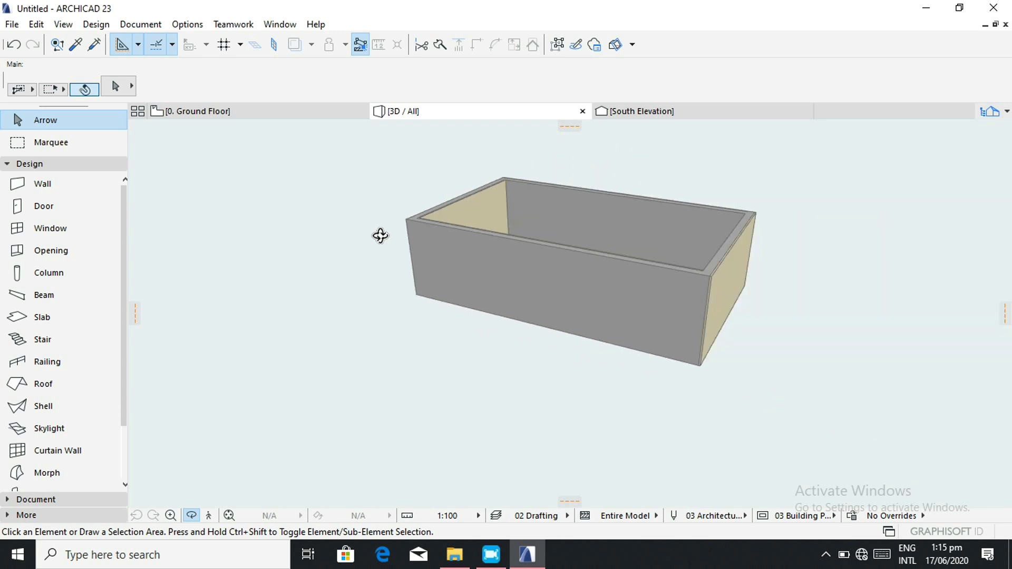
{"action": "right_click", "coordinate": [430, 316]}
{"action": "left_click", "coordinate": [709, 331]}
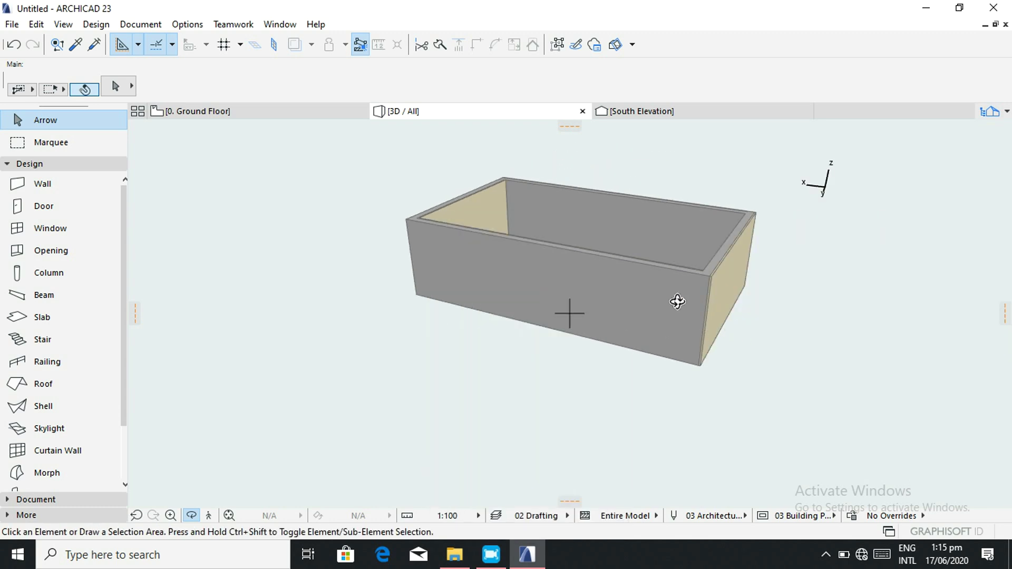
{"action": "right_click", "coordinate": [495, 212]}
{"action": "left_click", "coordinate": [409, 235]}
{"action": "right_click", "coordinate": [559, 272]}
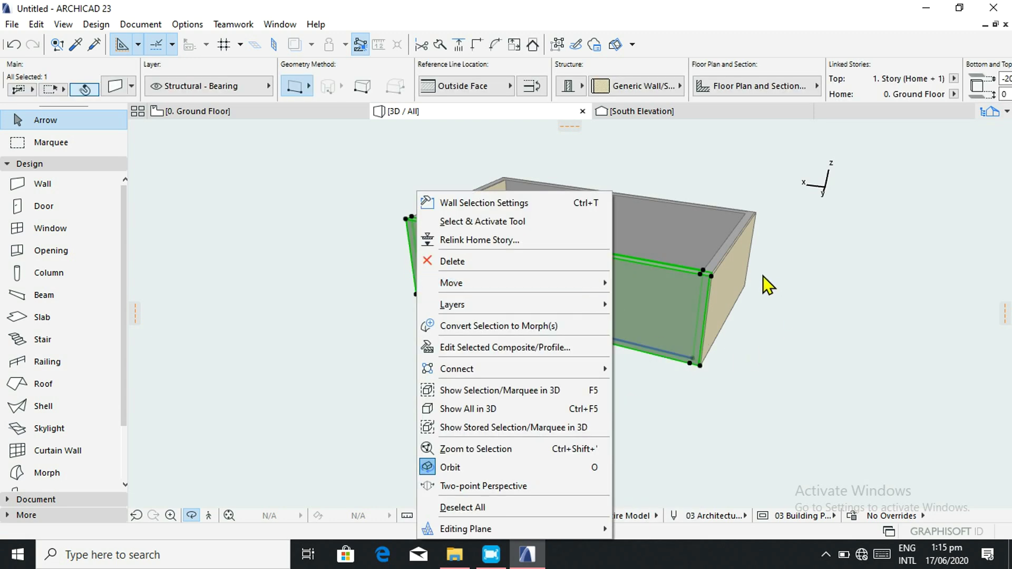
{"action": "left_click", "coordinate": [751, 175]}
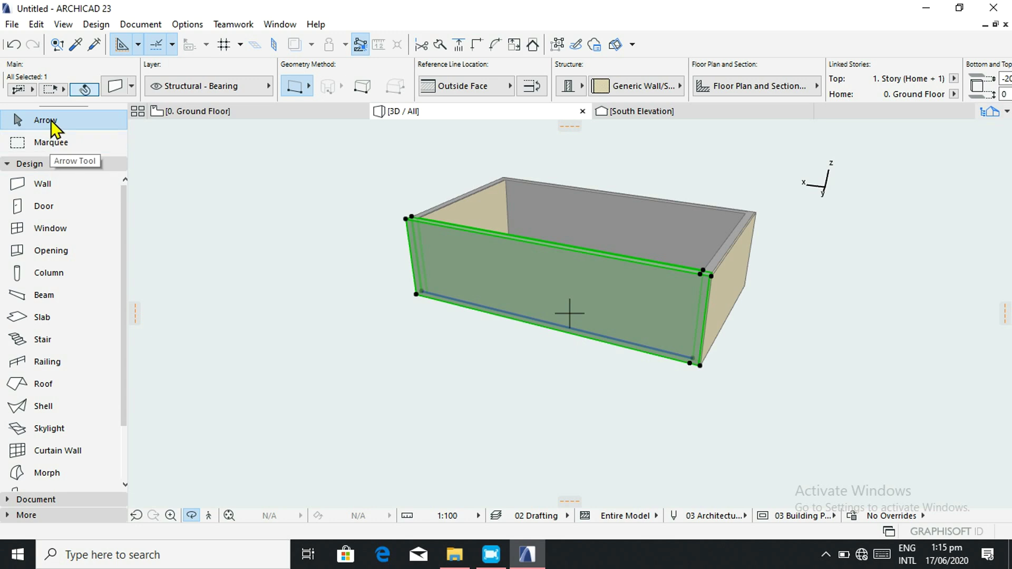
{"action": "left_click", "coordinate": [278, 165]}
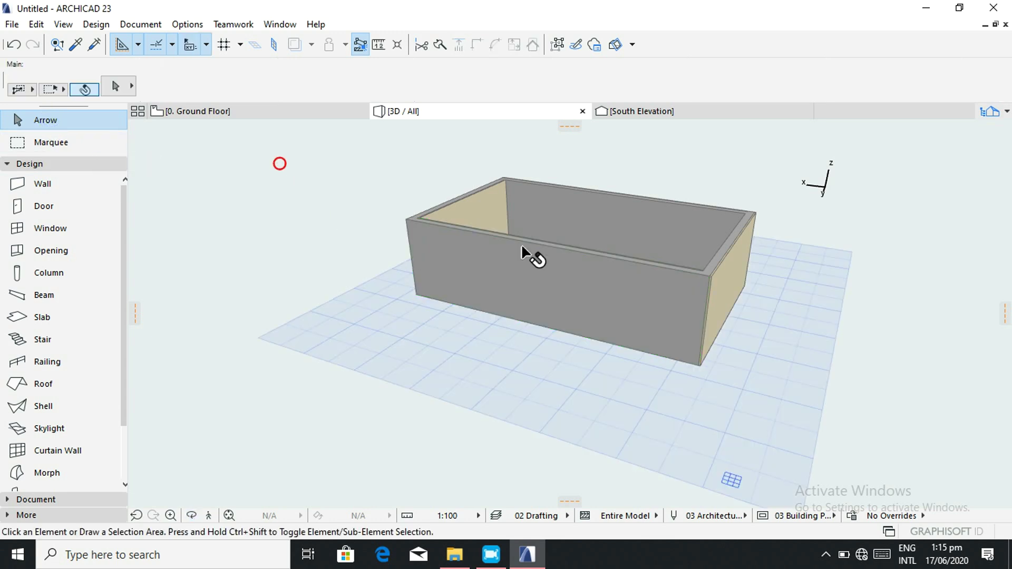
{"action": "left_click", "coordinate": [192, 515]}
{"action": "left_click_drag", "start_coordinate": [228, 322], "coordinate": [256, 358]}
{"action": "left_click_drag", "start_coordinate": [695, 352], "coordinate": [189, 391]}
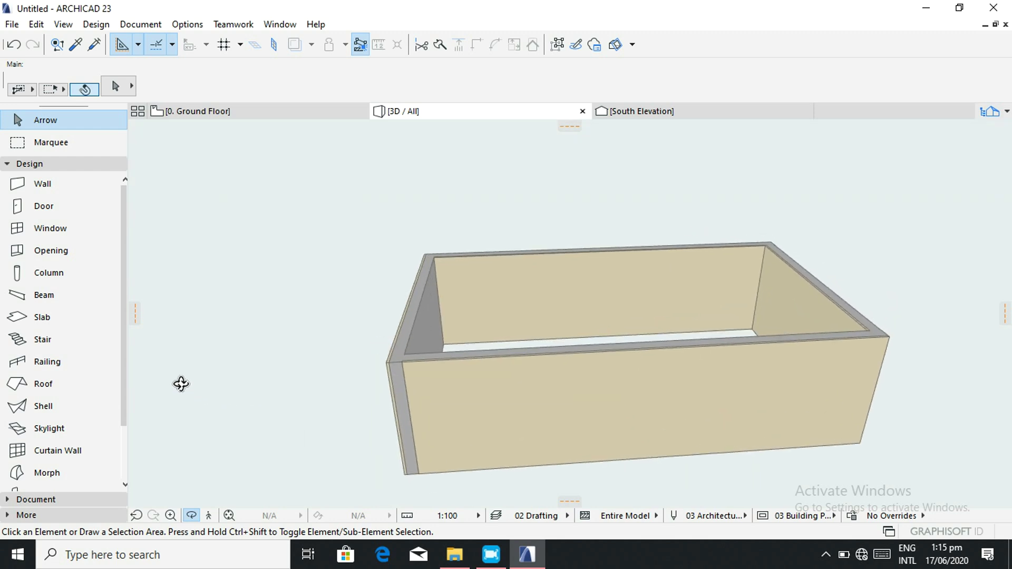
On the ground floor plan, select all four walls and set their reference line location to Center.
{"action": "left_click", "coordinate": [210, 112]}
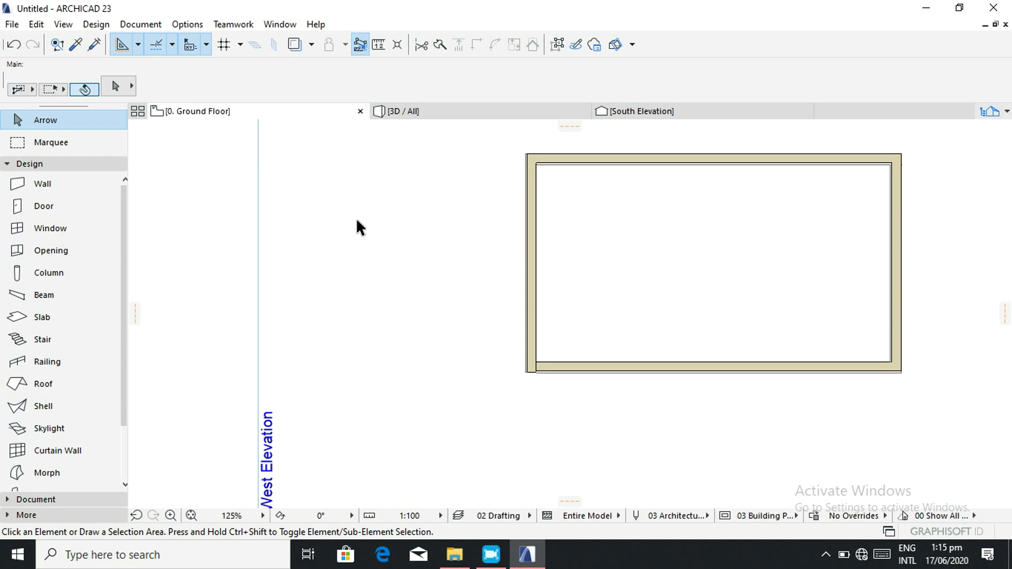
{"action": "left_click", "coordinate": [524, 298]}
{"action": "left_click", "coordinate": [603, 145], "text": "shift"}
{"action": "left_click", "coordinate": [621, 165], "text": "shift"}
{"action": "left_click", "coordinate": [615, 363], "text": "shift"}
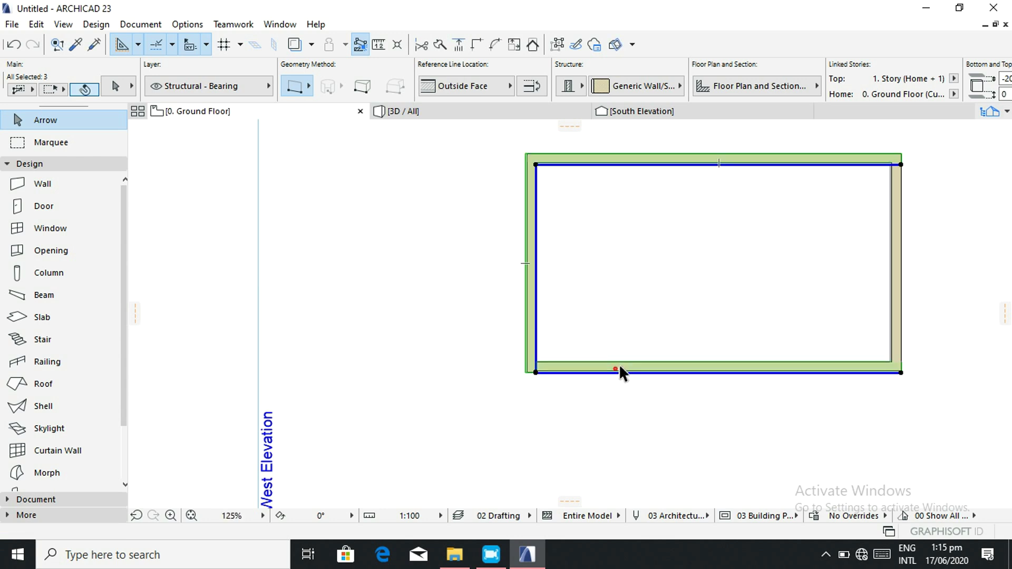
{"action": "left_click", "coordinate": [889, 312], "text": "shift"}
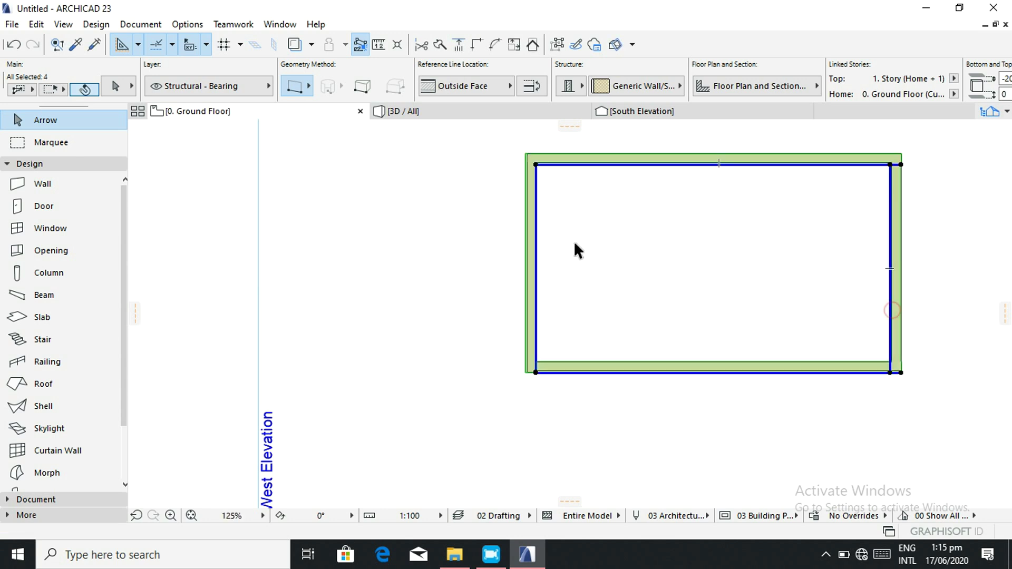
{"action": "left_click", "coordinate": [508, 83]}
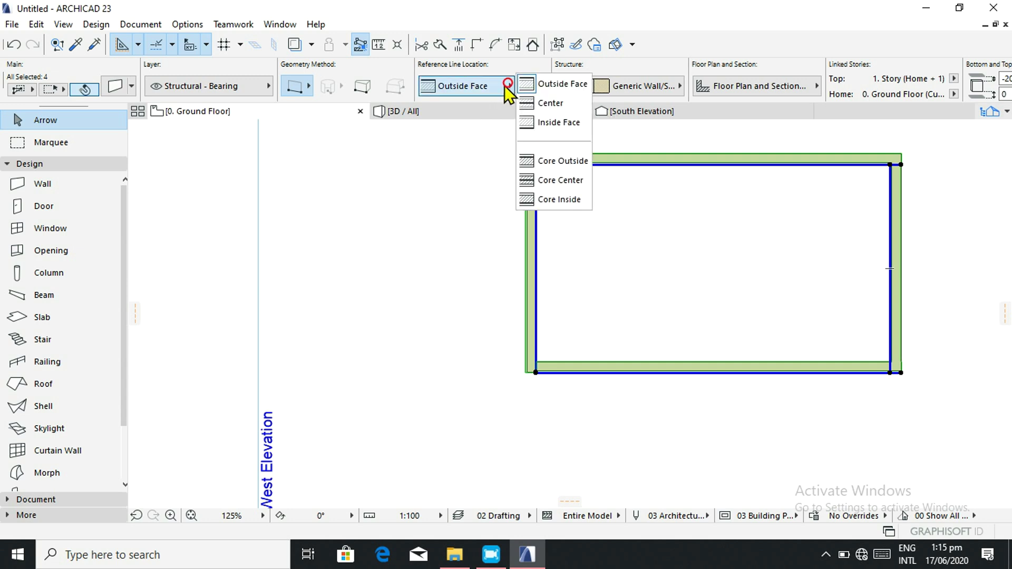
{"action": "left_click", "coordinate": [545, 102]}
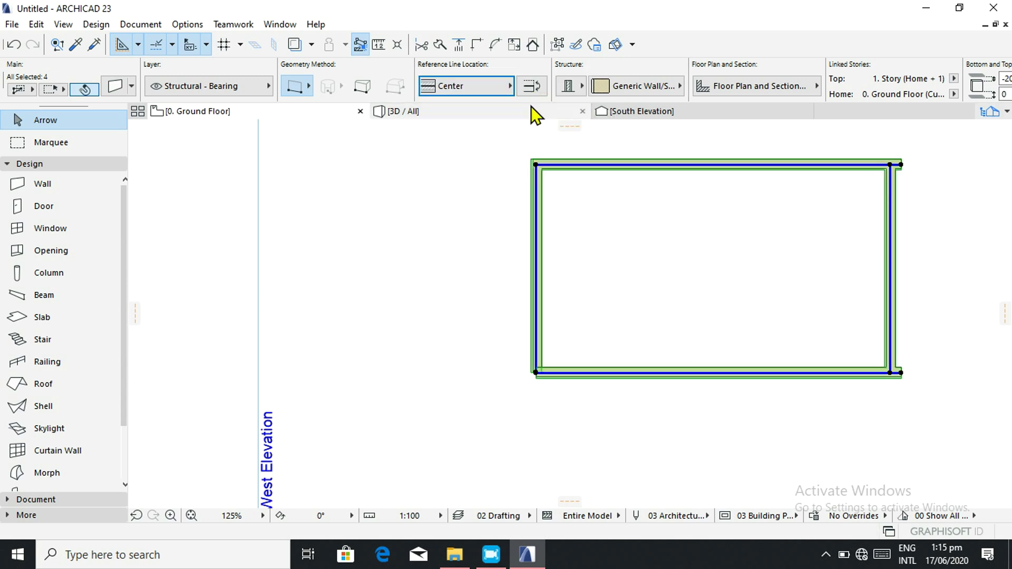
{"action": "mouse_move", "coordinate": [530, 107]}
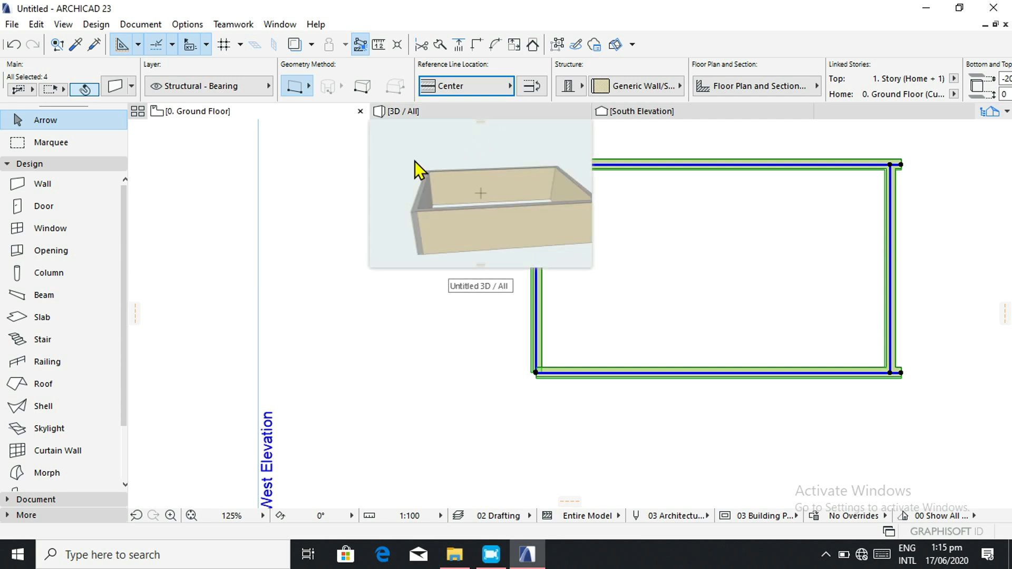
Change the four selected walls to the basic structure with the GENERIC - STR... material and check them in 3D.
{"action": "left_click", "coordinate": [577, 88]}
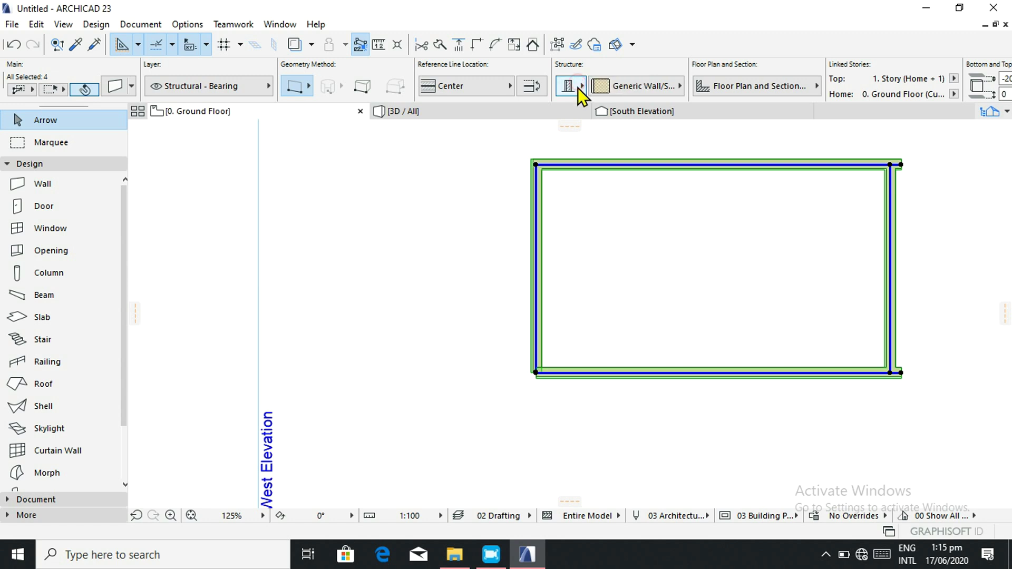
{"action": "left_click", "coordinate": [597, 90]}
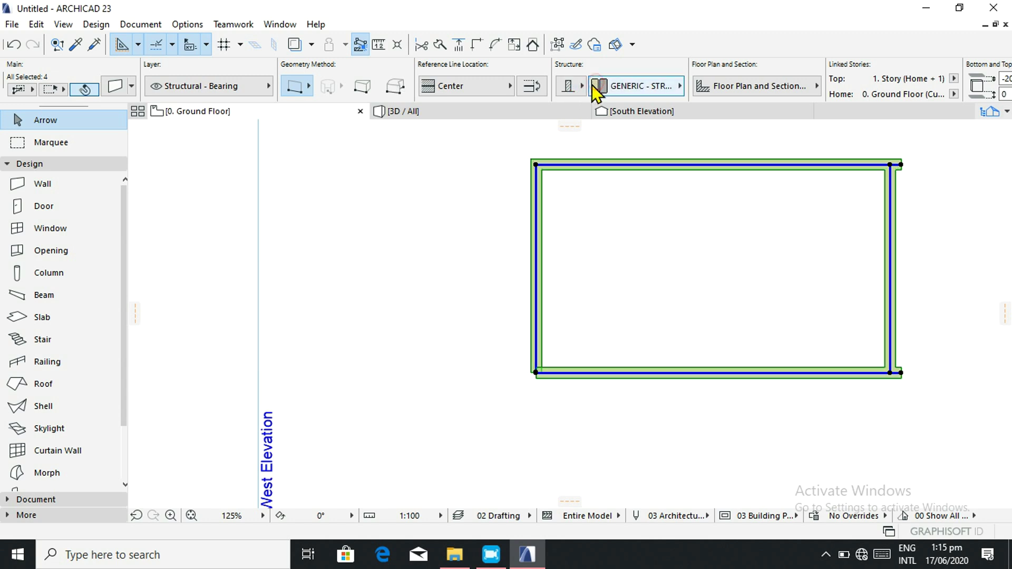
{"action": "left_click", "coordinate": [458, 108]}
{"action": "middle_click_drag", "start_coordinate": [455, 159], "coordinate": [449, 157], "text": "shift"}
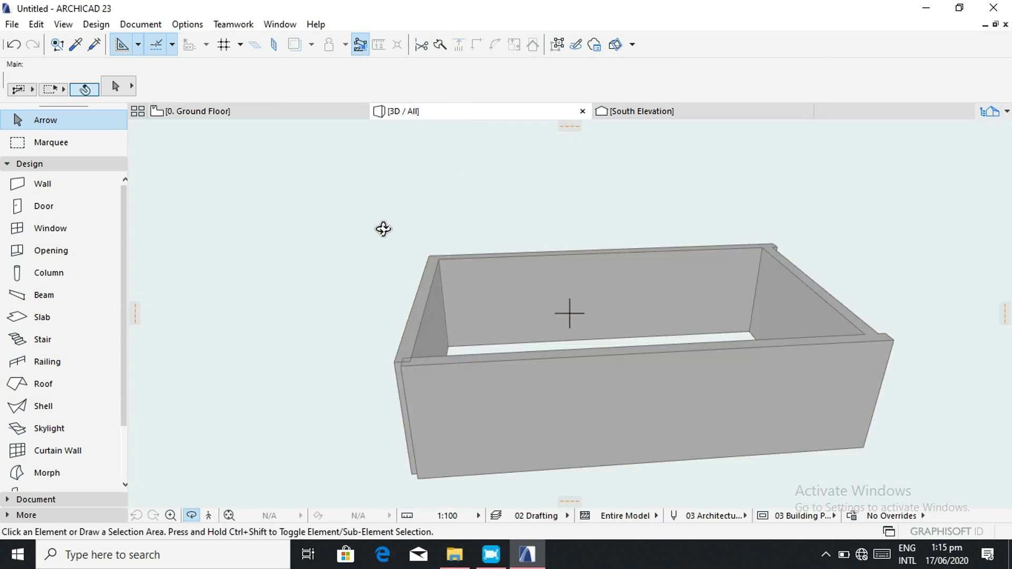
On the ground floor plan, stretch the bottom wall's left end to the left wall's outer face.
{"action": "left_click", "coordinate": [318, 112]}
{"action": "left_click", "coordinate": [441, 271]}
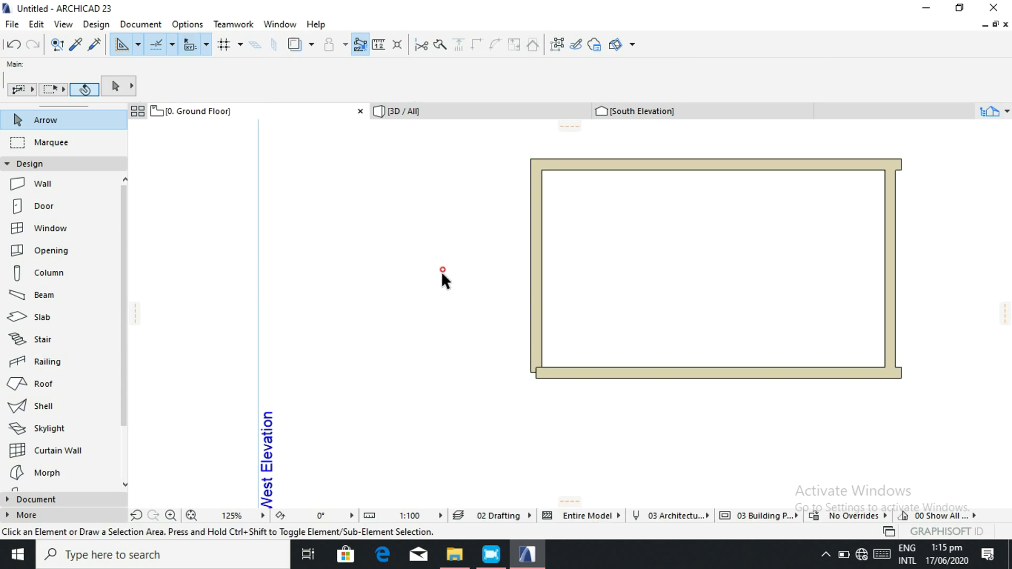
{"action": "scroll", "coordinate": [540, 390], "scroll_direction": "up", "scroll_amount": 2}
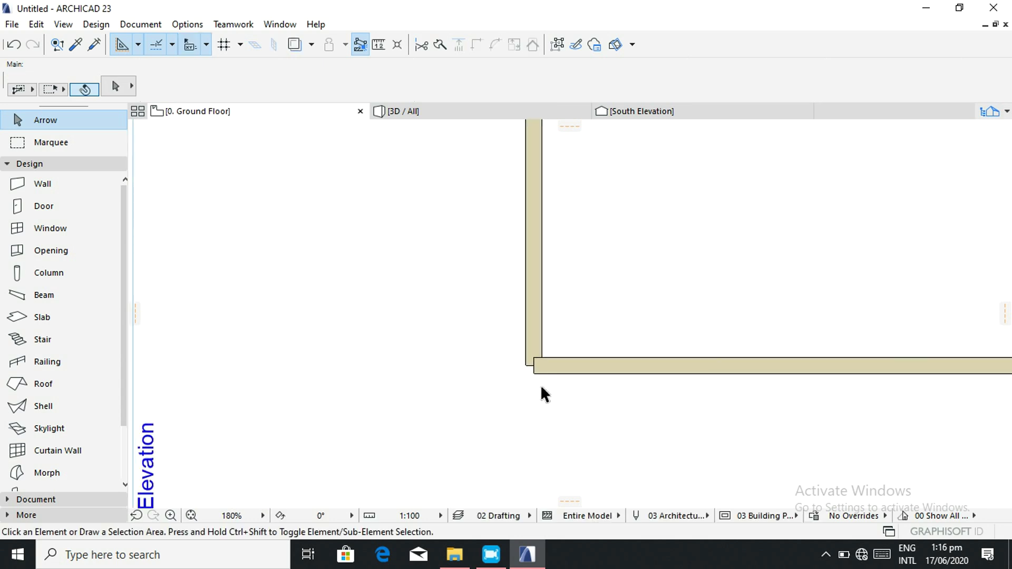
{"action": "scroll", "coordinate": [527, 379], "scroll_direction": "up", "scroll_amount": 3}
{"action": "left_click", "coordinate": [558, 373]}
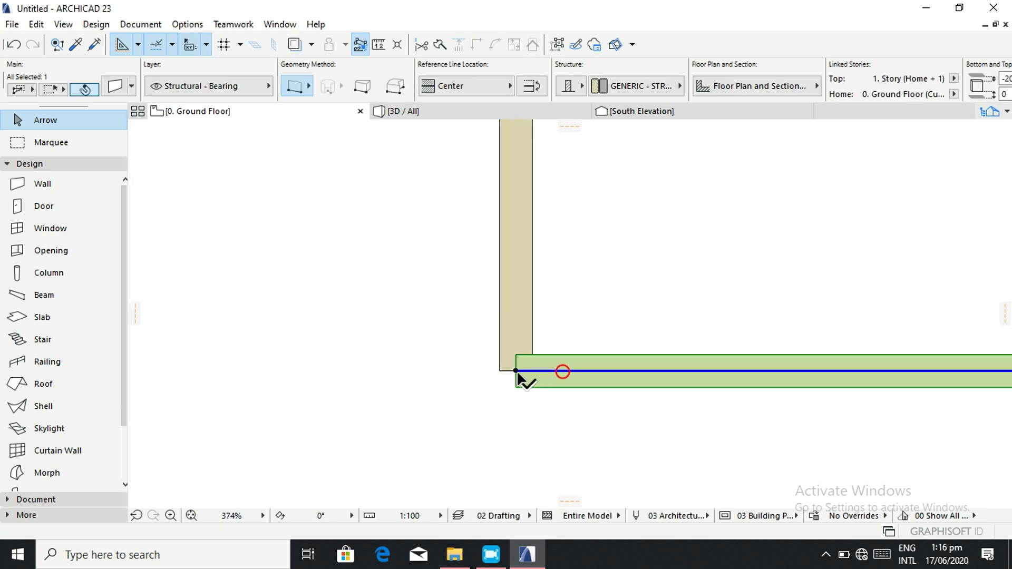
{"action": "left_click", "coordinate": [516, 371]}
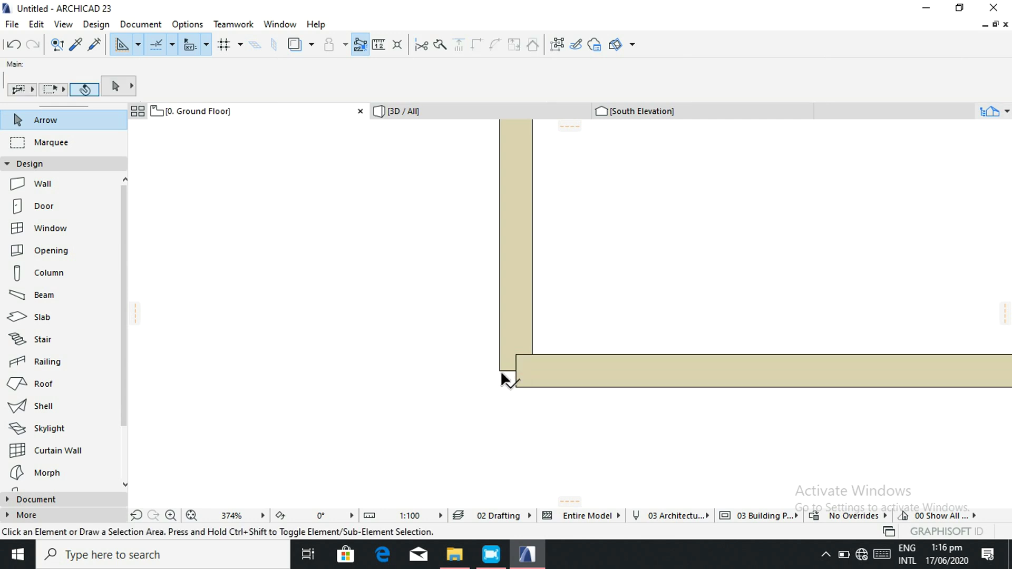
{"action": "left_click", "coordinate": [555, 370]}
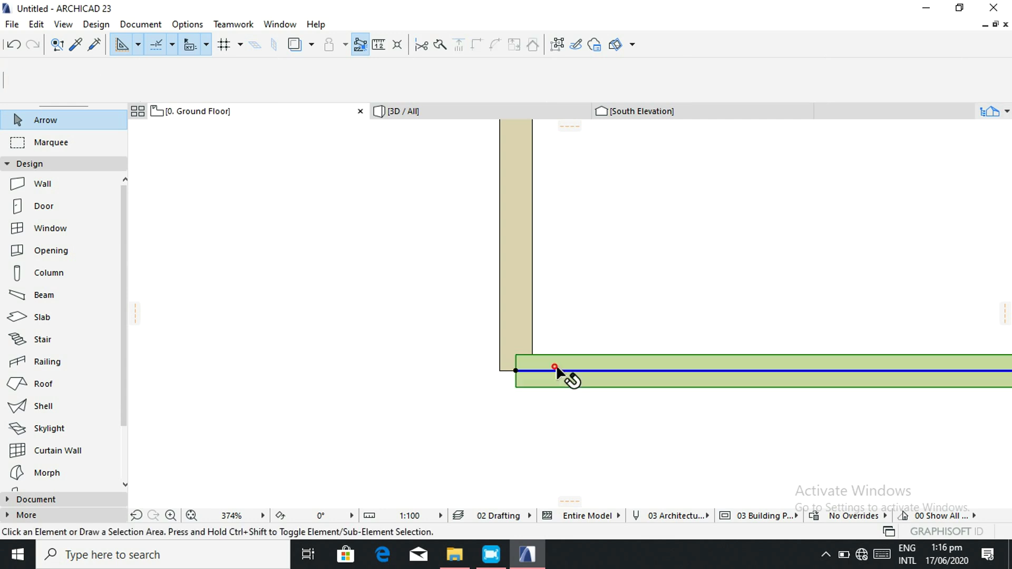
{"action": "left_click", "coordinate": [516, 371]}
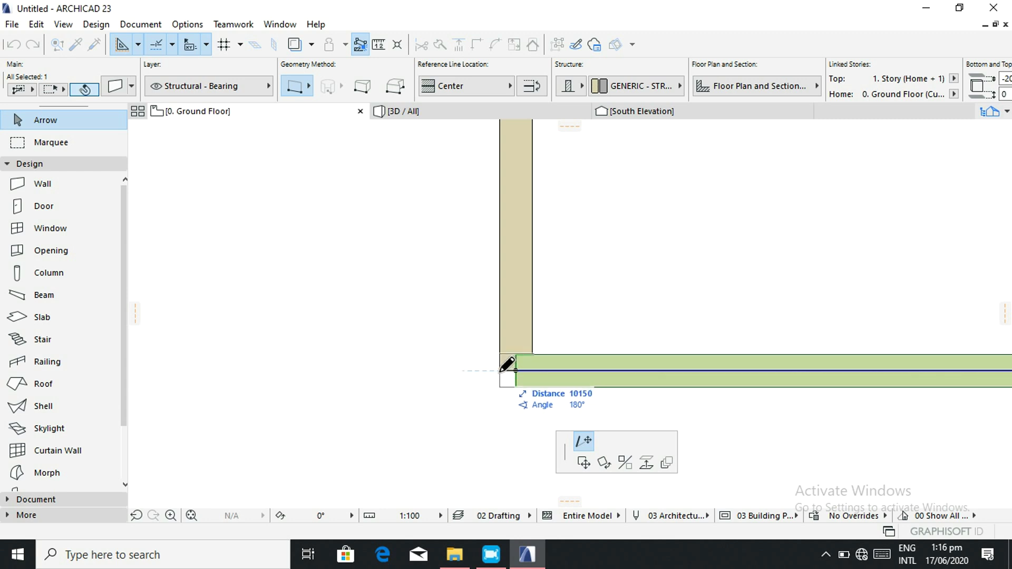
{"action": "key", "text": "Escape"}
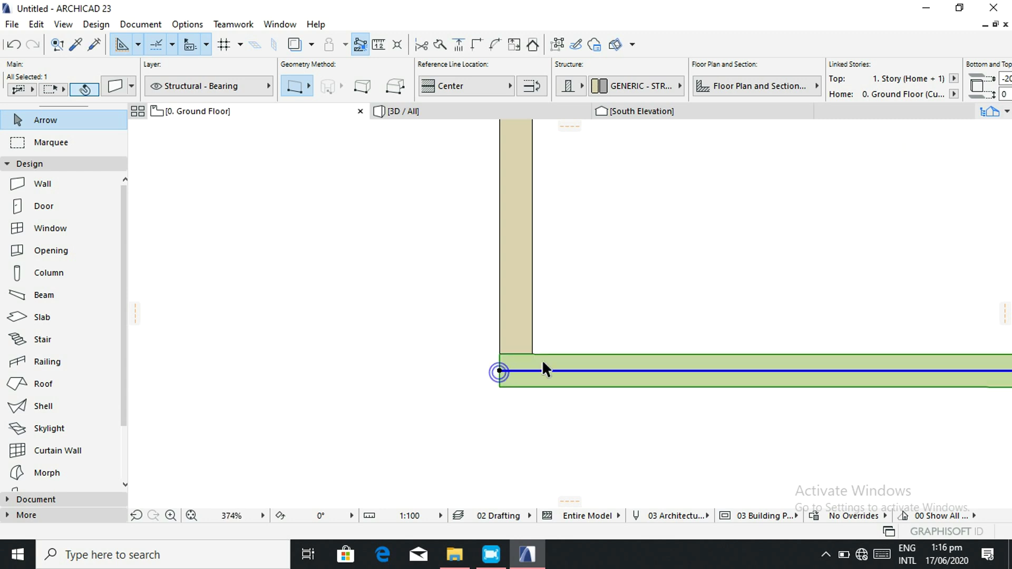
Shorten the right wall's lower end so it meets the bottom wall's inner face.
{"action": "scroll", "coordinate": [607, 328], "scroll_direction": "down", "scroll_amount": 1}
{"action": "scroll", "coordinate": [604, 323], "scroll_direction": "down", "scroll_amount": 6}
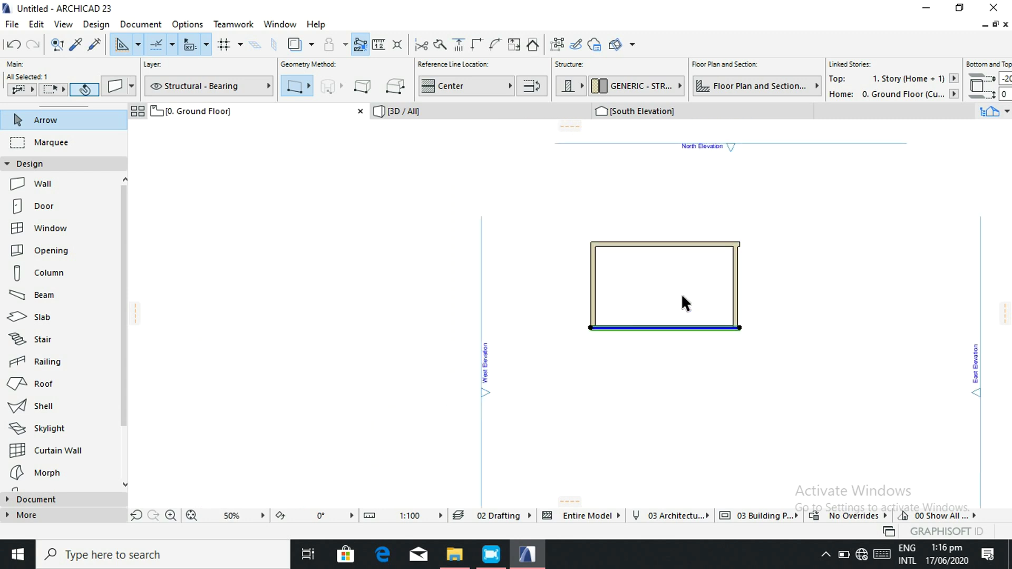
{"action": "scroll", "coordinate": [764, 305], "scroll_direction": "up", "scroll_amount": 5}
{"action": "left_click", "coordinate": [705, 356]}
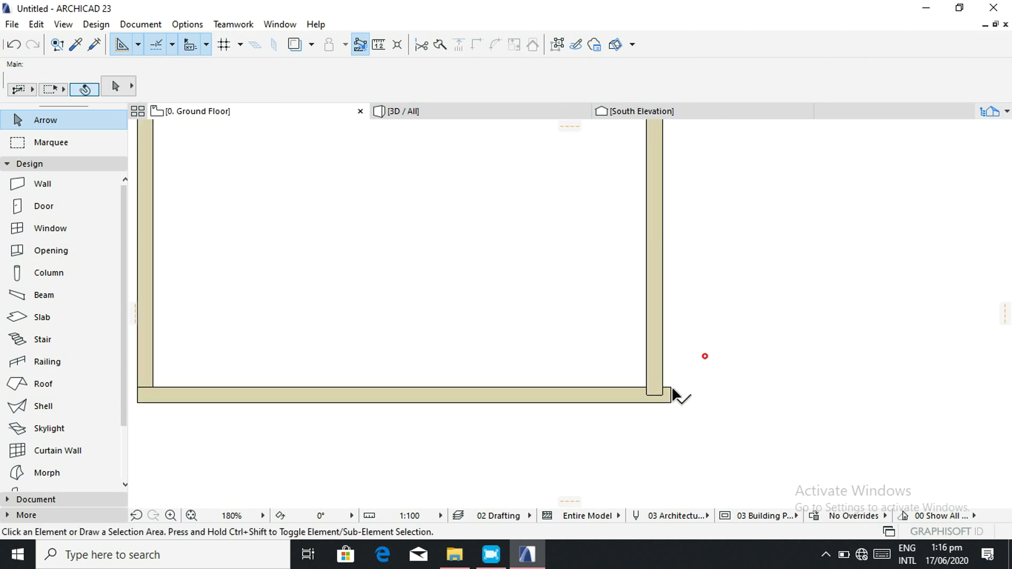
{"action": "left_click", "coordinate": [657, 377]}
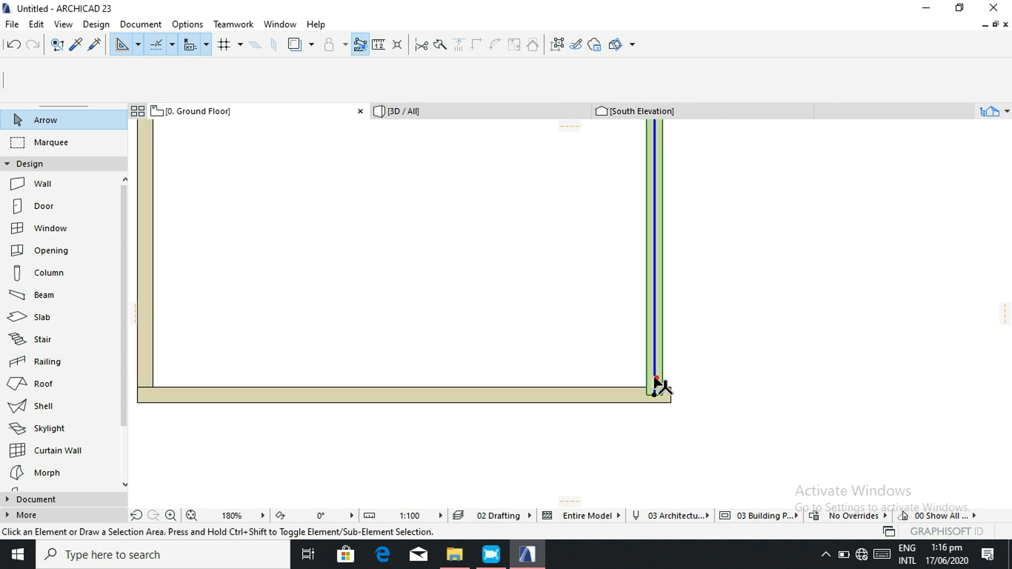
{"action": "left_click", "coordinate": [660, 397]}
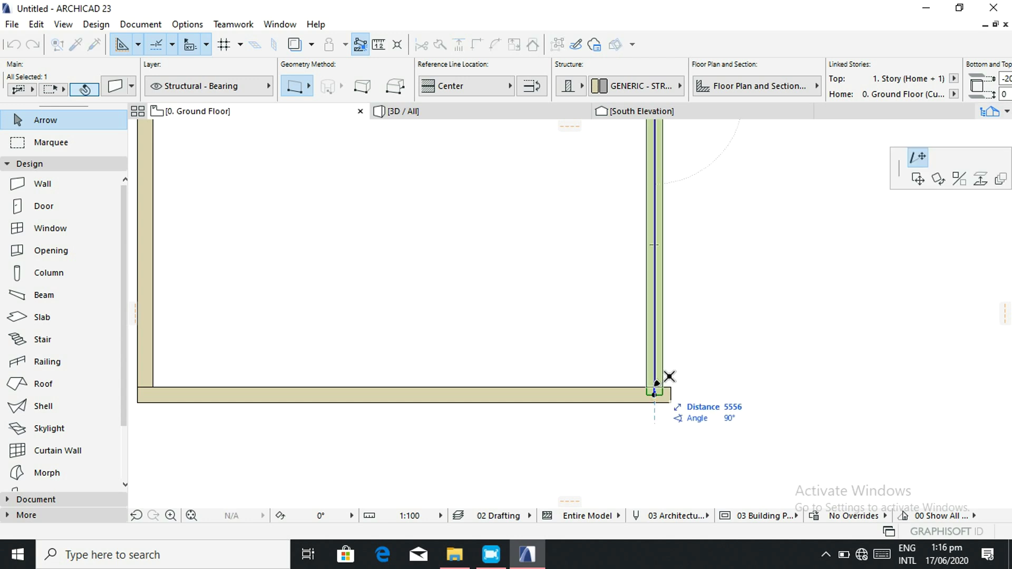
{"action": "key", "text": "Escape"}
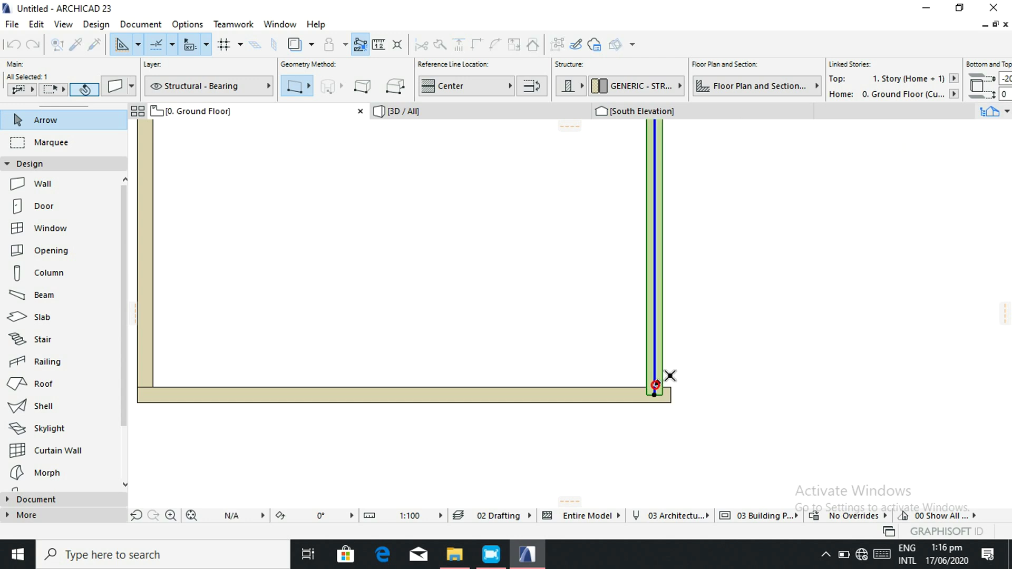
Adjust the bottom wall's right end so it lines up flush with the right wall's outer face.
{"action": "left_click", "coordinate": [671, 394]}
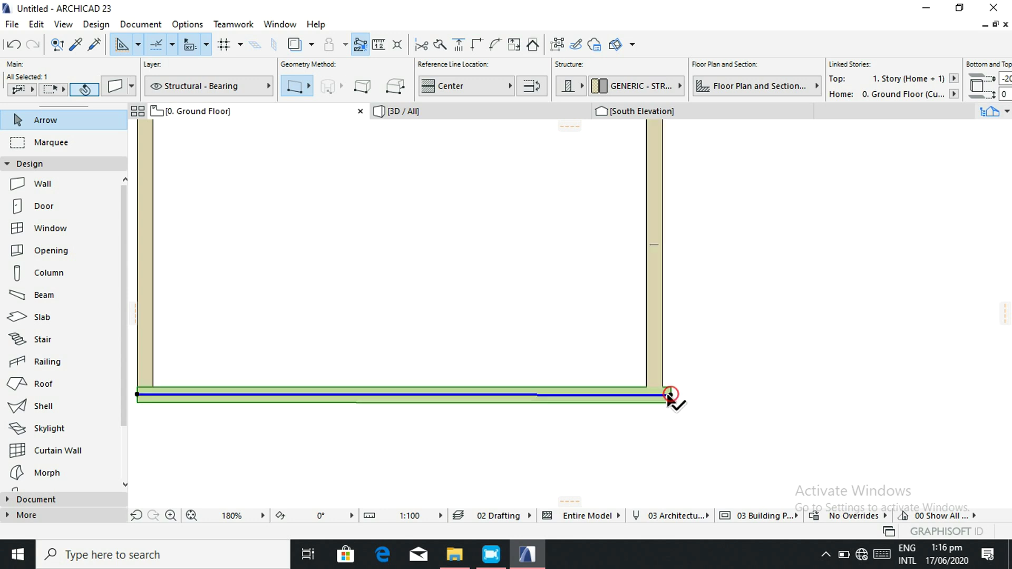
{"action": "left_click", "coordinate": [671, 395]}
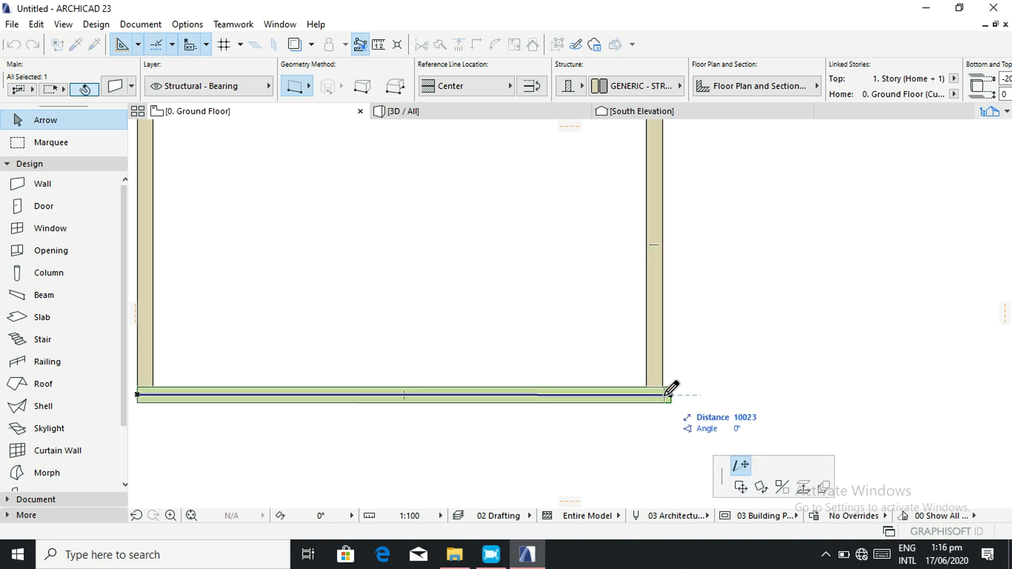
{"action": "key", "text": "Escape"}
{"action": "scroll", "coordinate": [642, 406], "scroll_direction": "up", "scroll_amount": 5}
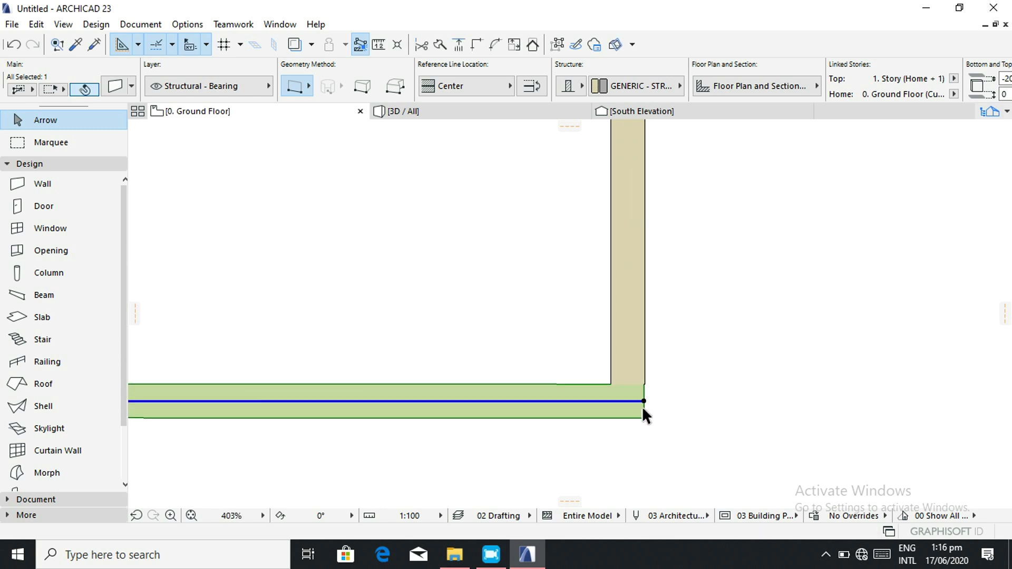
{"action": "scroll", "coordinate": [642, 408], "scroll_direction": "up", "scroll_amount": 2}
{"action": "left_click", "coordinate": [645, 376]}
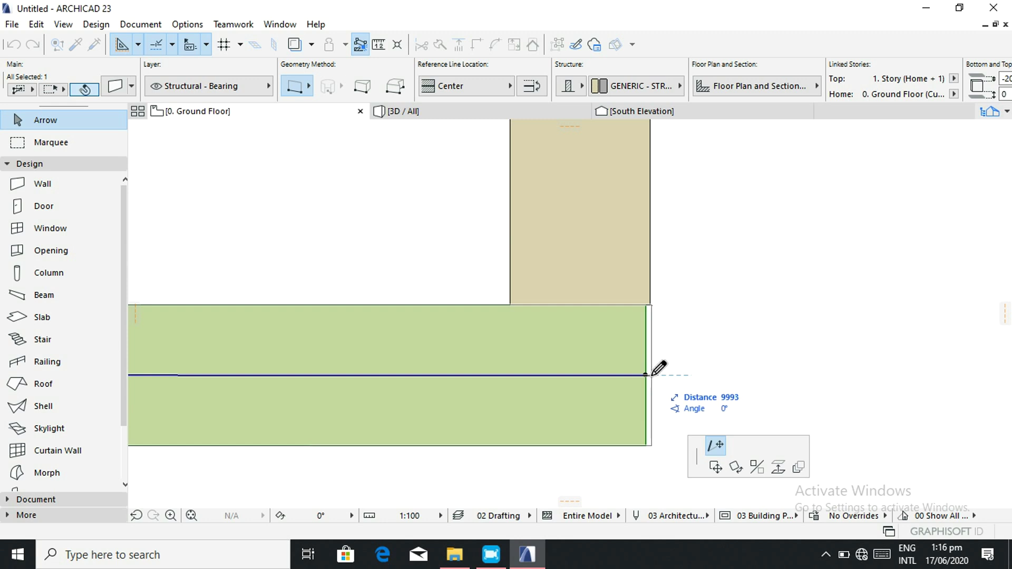
{"action": "left_click", "coordinate": [652, 375]}
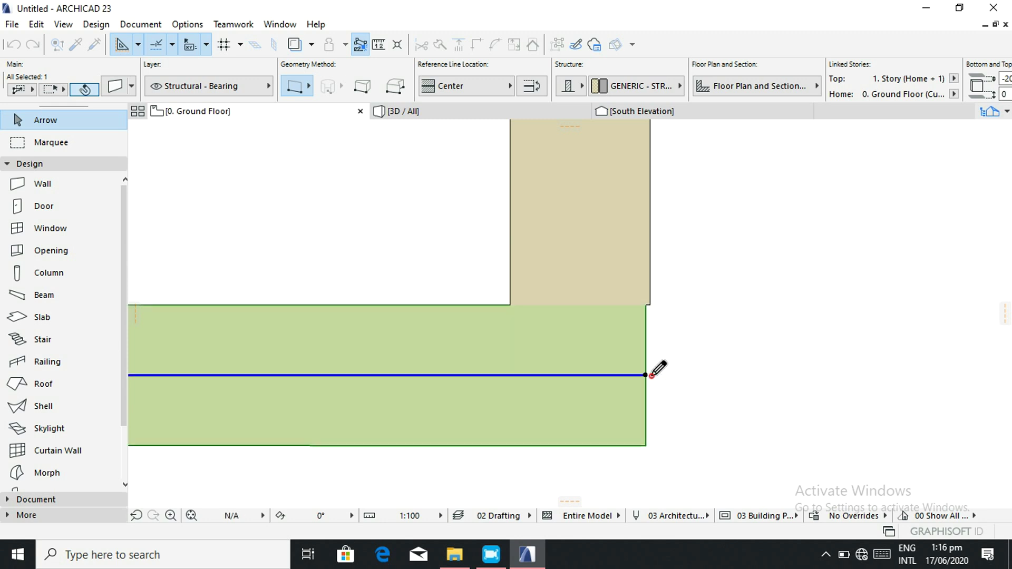
{"action": "left_click", "coordinate": [682, 350]}
Shorten the top wall's right end to the right wall's outer face and check the enclosure in the 3D view.
{"action": "scroll", "coordinate": [680, 332], "scroll_direction": "down", "scroll_amount": 15}
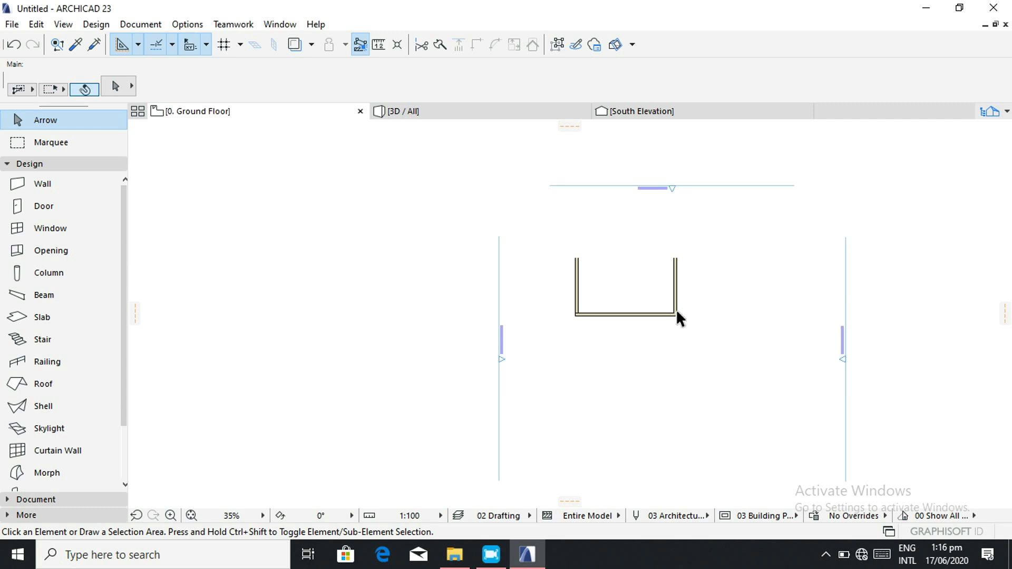
{"action": "scroll", "coordinate": [679, 321], "scroll_direction": "up", "scroll_amount": 7}
{"action": "left_click", "coordinate": [709, 315]}
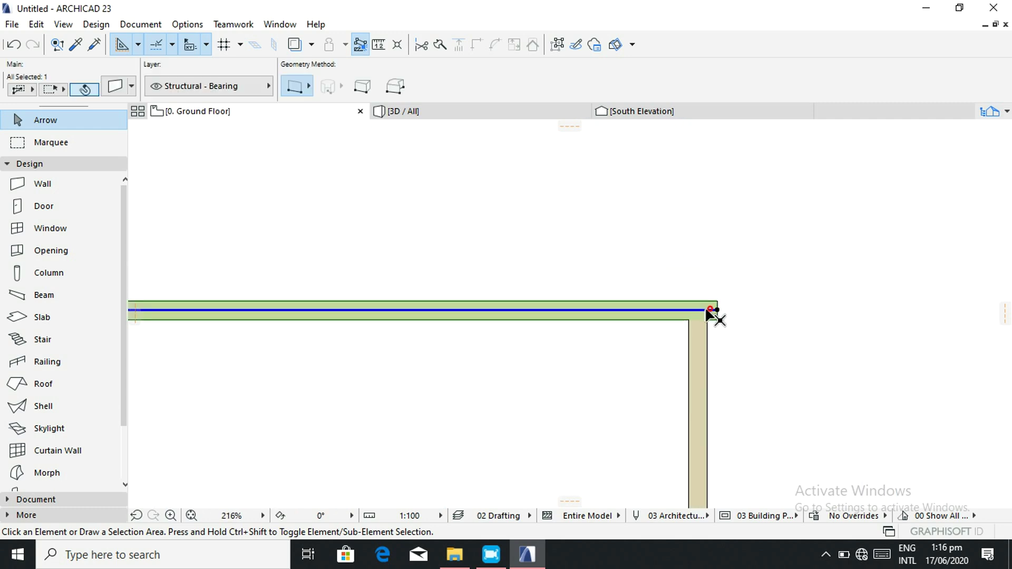
{"action": "left_click", "coordinate": [716, 311]}
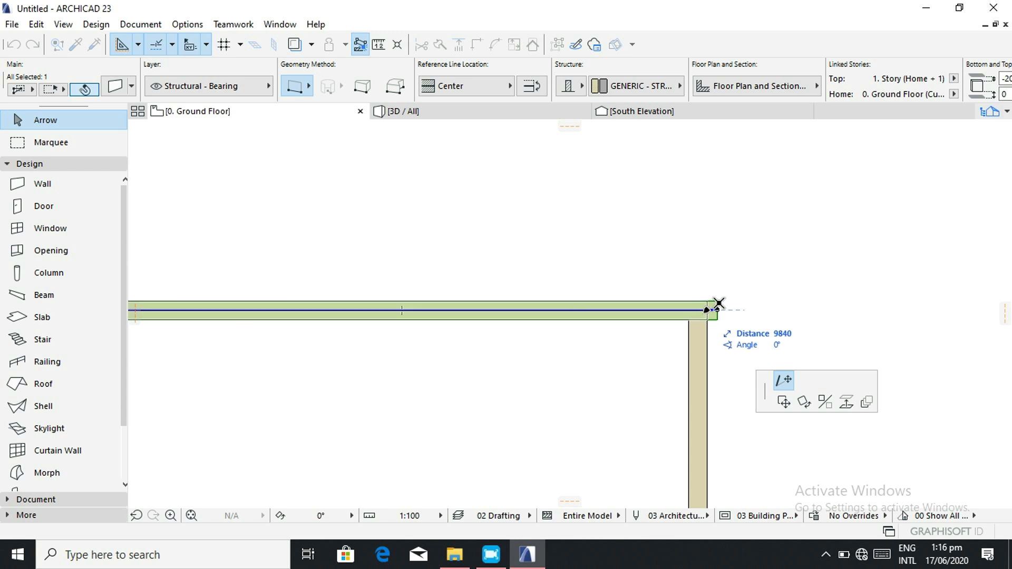
{"action": "key", "text": "Escape"}
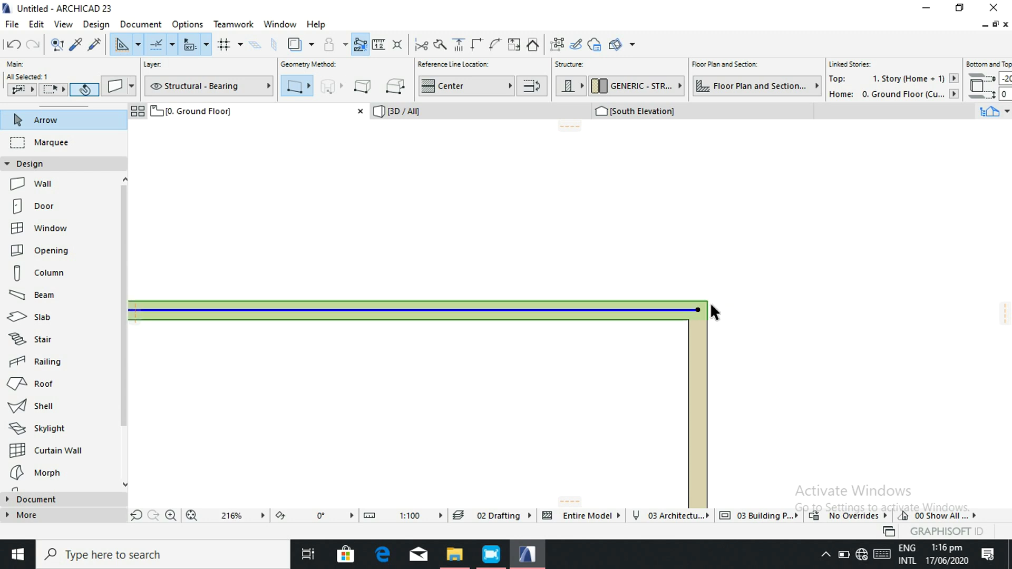
{"action": "key", "text": "Escape"}
{"action": "scroll", "coordinate": [717, 302], "scroll_direction": "down", "scroll_amount": 6}
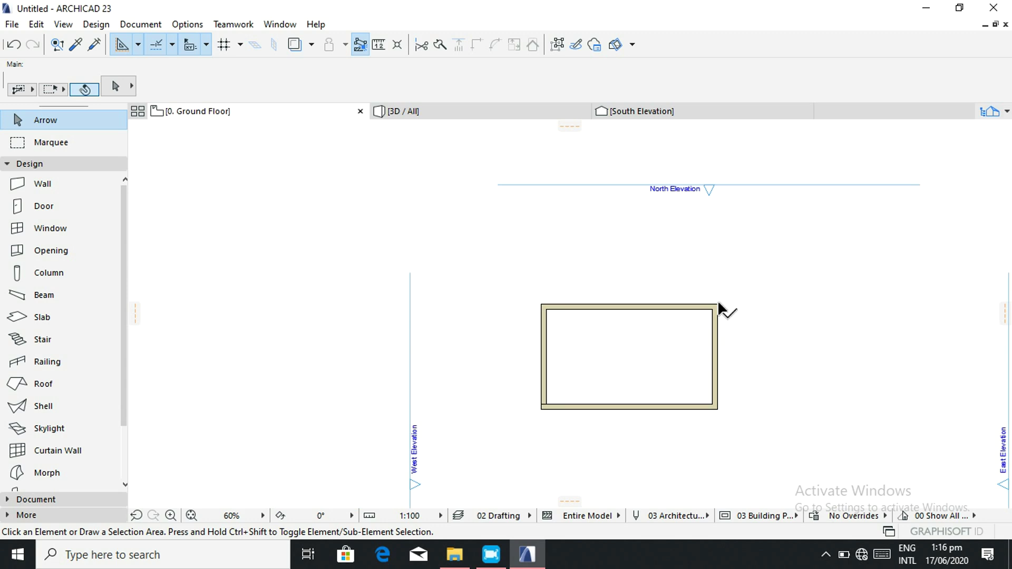
{"action": "left_click", "coordinate": [411, 111]}
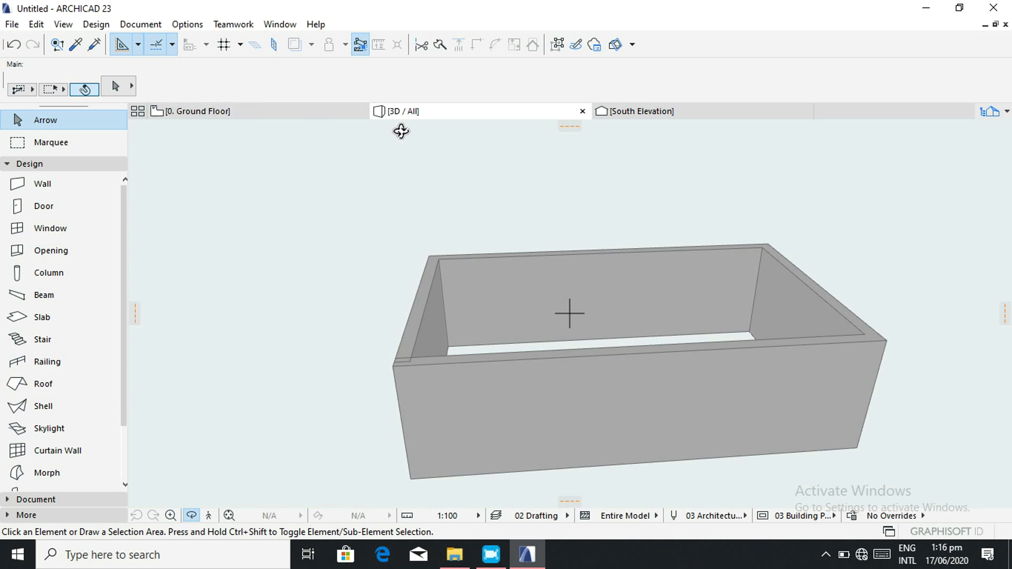
{"action": "left_click", "coordinate": [244, 111]}
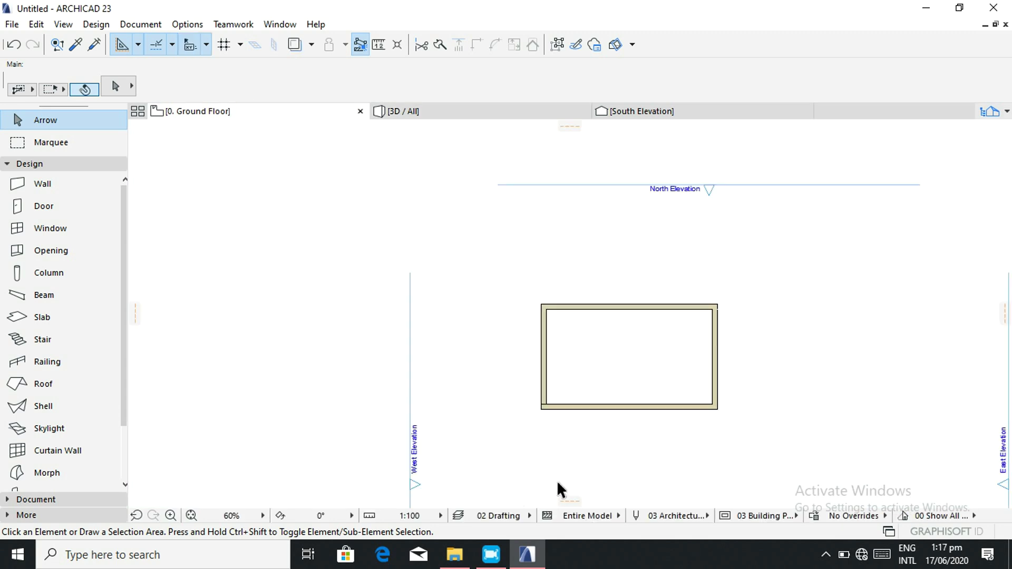
{"action": "scroll", "coordinate": [590, 376], "scroll_direction": "down", "scroll_amount": 3}
{"action": "scroll", "coordinate": [586, 431], "scroll_direction": "up", "scroll_amount": 2}
{"action": "scroll", "coordinate": [622, 438], "scroll_direction": "up", "scroll_amount": 3}
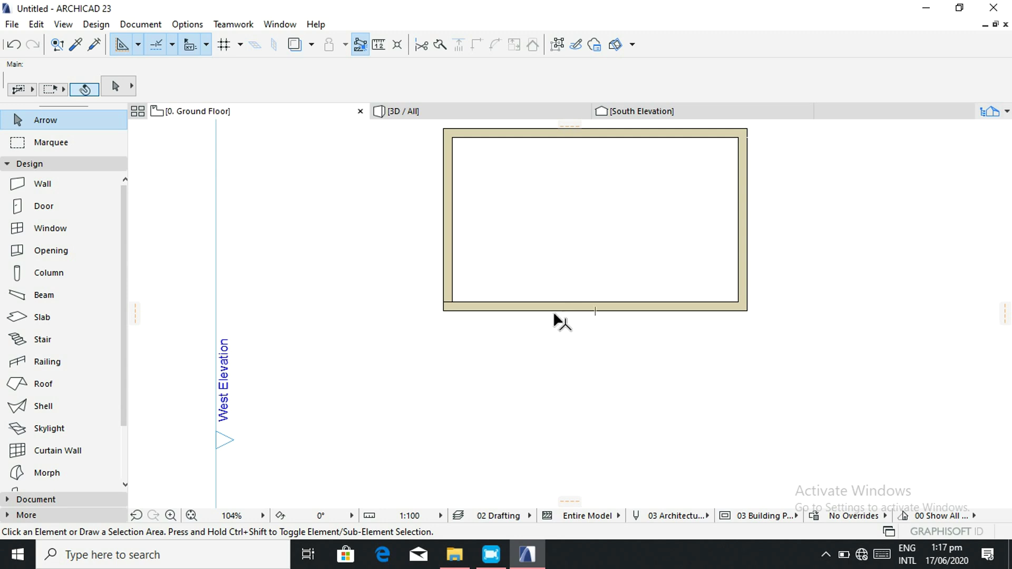
{"action": "scroll", "coordinate": [554, 316], "scroll_direction": "down", "scroll_amount": 2}
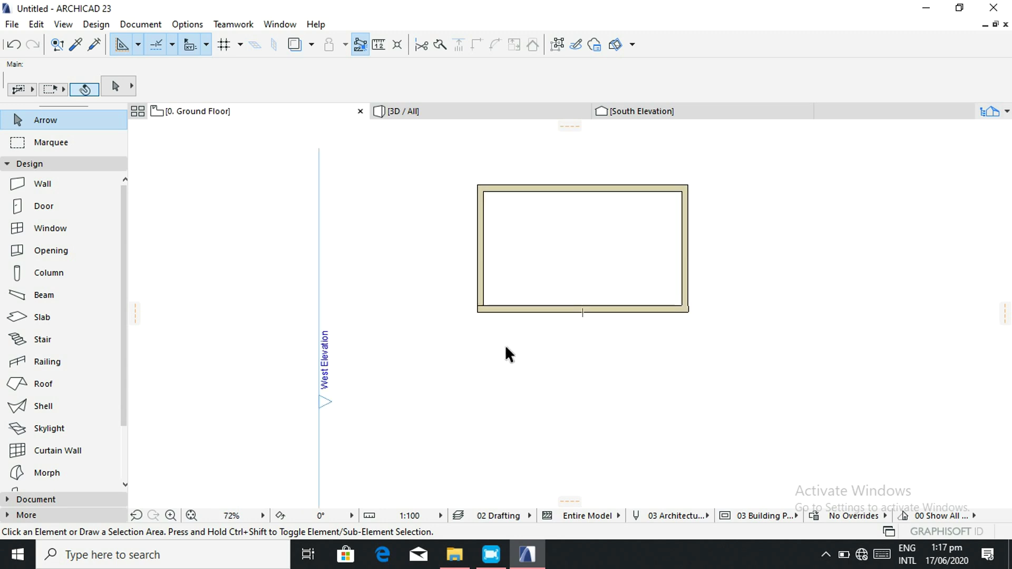
{"action": "scroll", "coordinate": [53, 460], "scroll_direction": "down", "scroll_amount": 2}
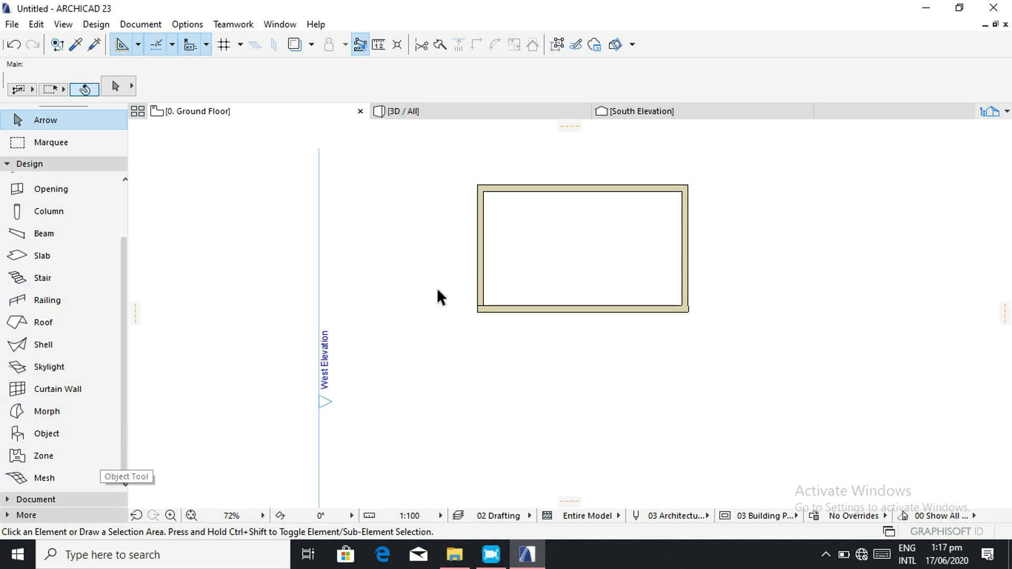
{"action": "scroll", "coordinate": [473, 178], "scroll_direction": "up", "scroll_amount": 2}
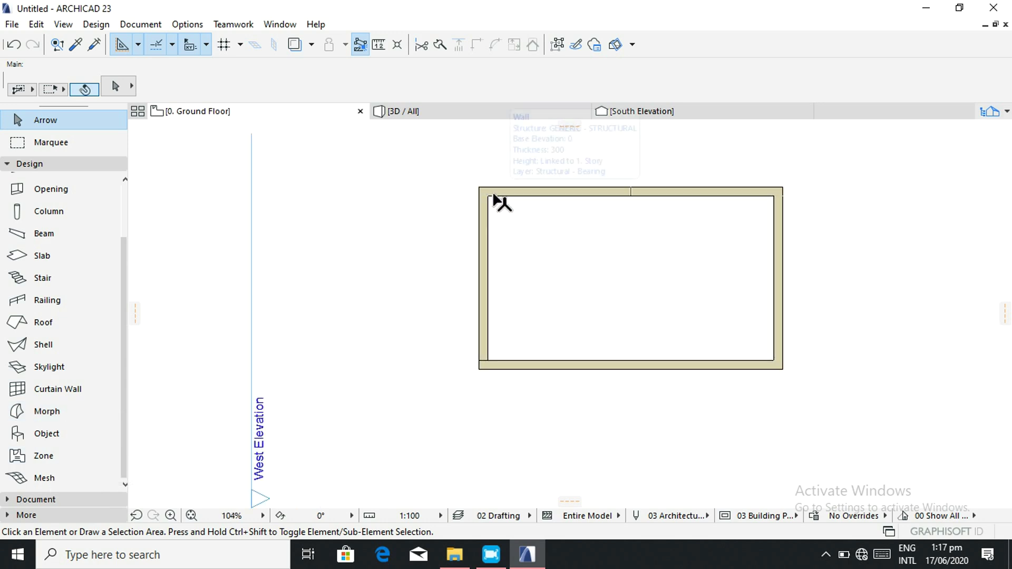
{"action": "scroll", "coordinate": [493, 198], "scroll_direction": "down", "scroll_amount": 1}
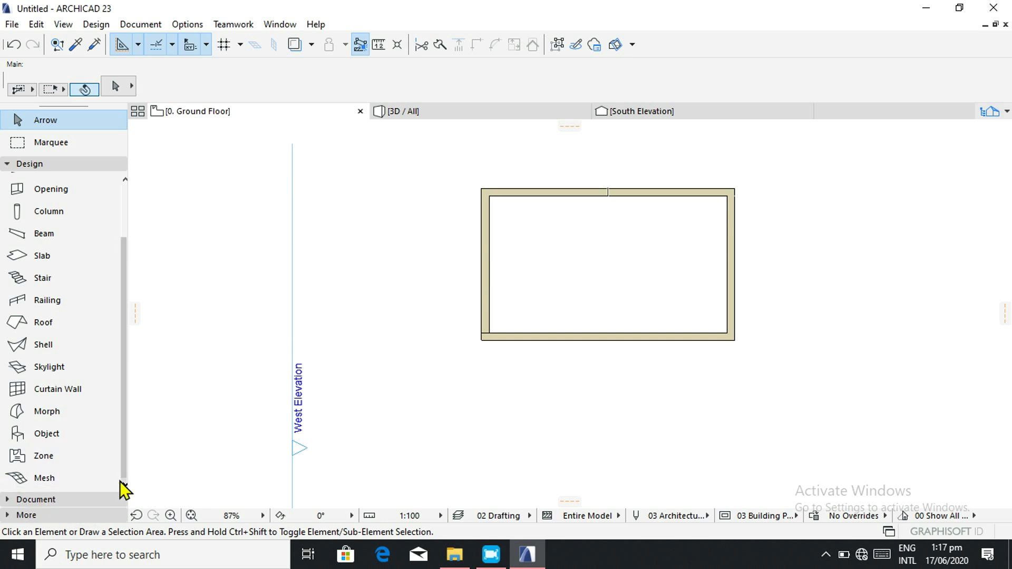
With the Line tool, start a line chain at the enclosure's lower-left outer corner and draw a 300 mm segment straight down.
{"action": "left_click", "coordinate": [50, 501]}
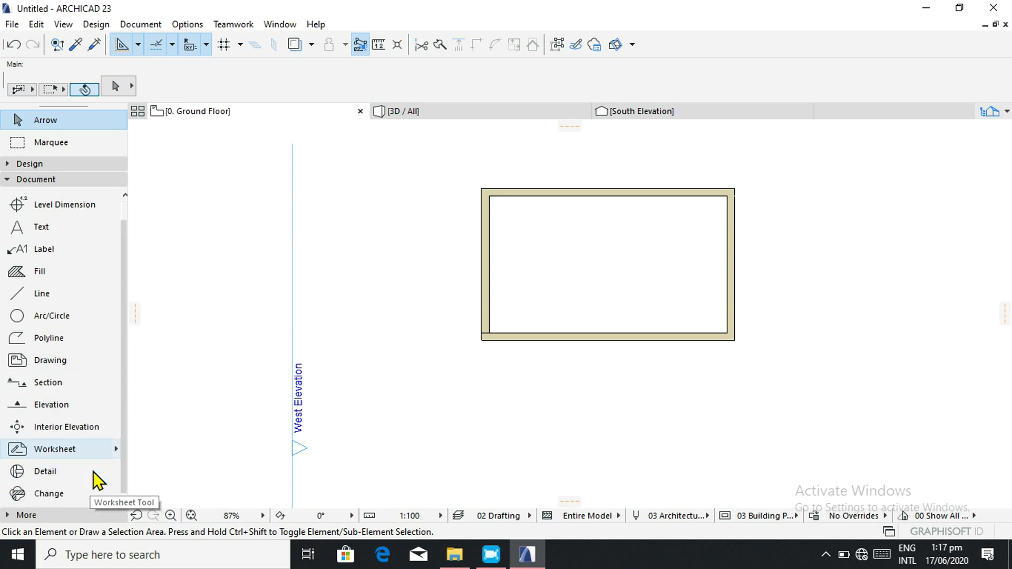
{"action": "left_click", "coordinate": [45, 293]}
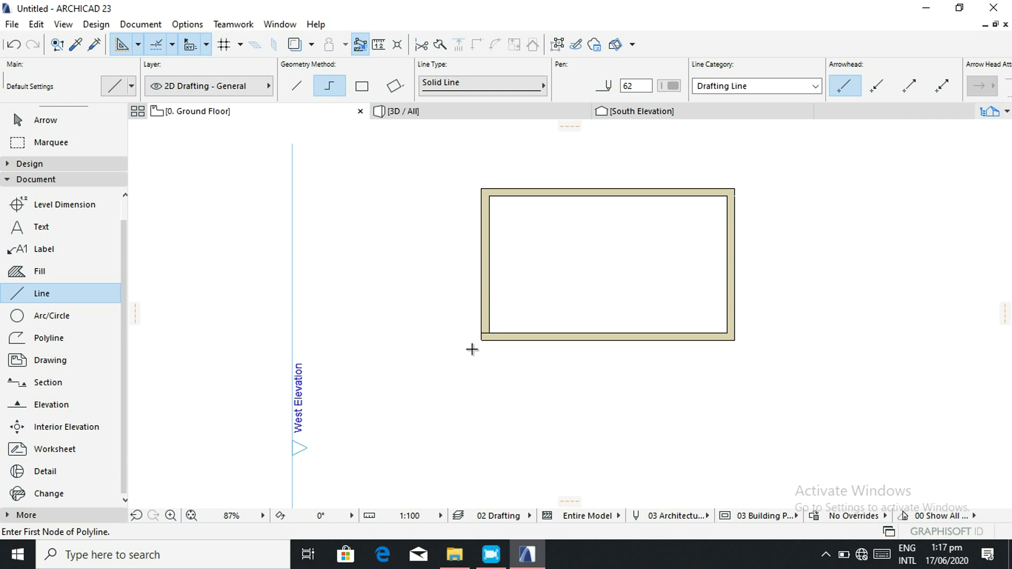
{"action": "left_click", "coordinate": [481, 340]}
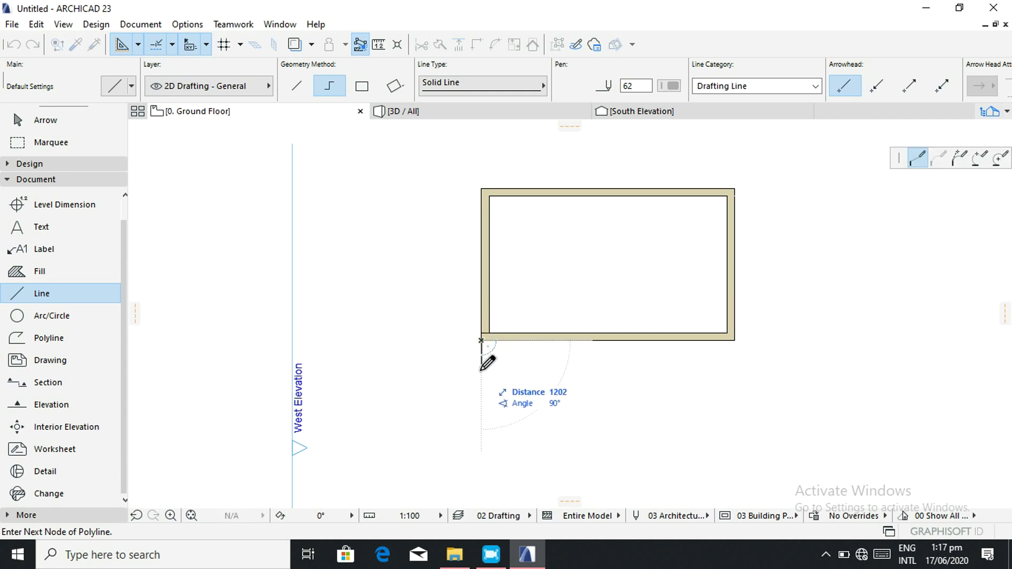
{"action": "type", "text": "2"}
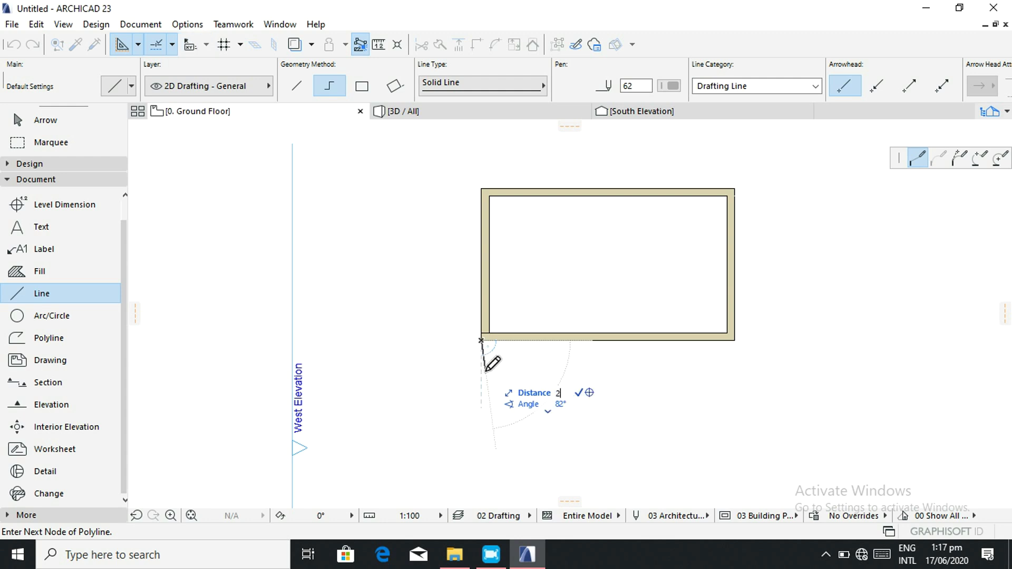
{"action": "key", "text": "Return"}
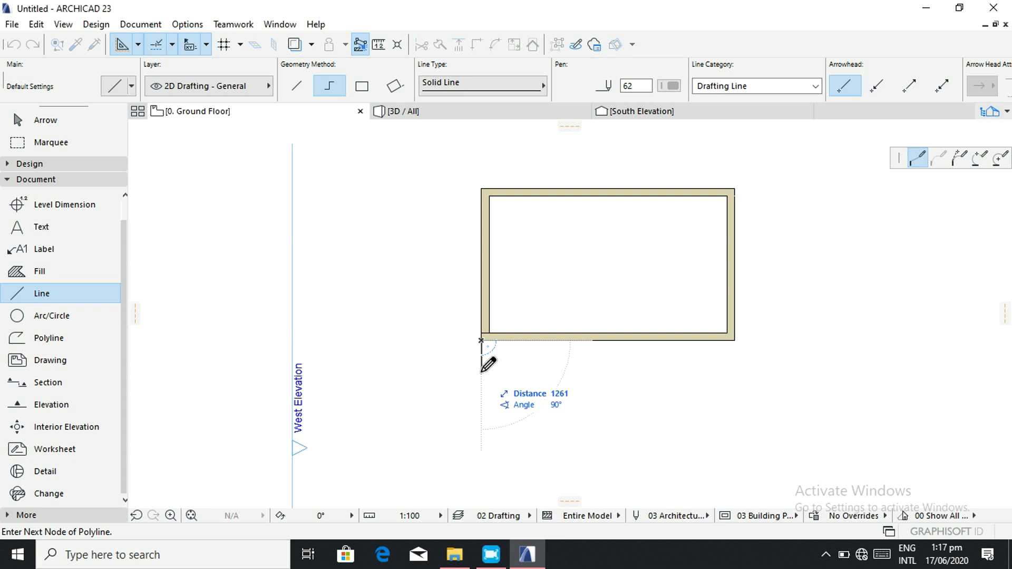
{"action": "type", "text": "300"}
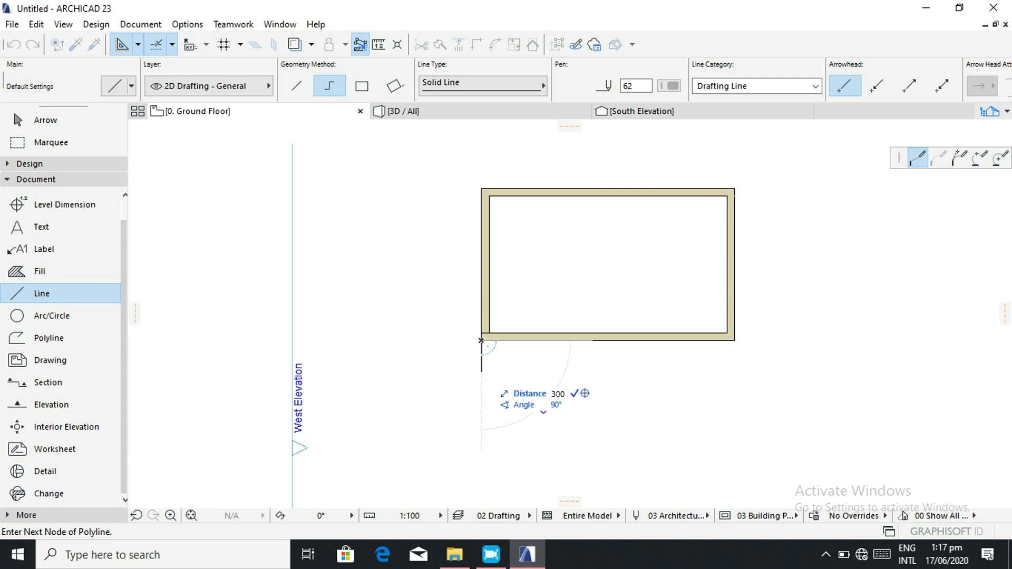
{"action": "key", "text": "Return"}
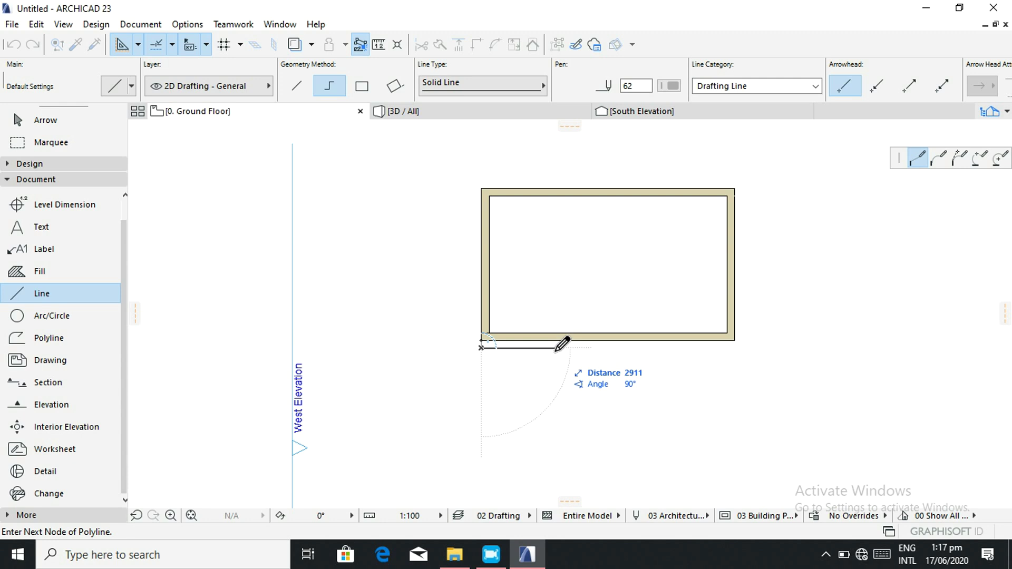
Continue the line chain with a 3000 mm segment to the right and a 1000 mm segment downward.
{"action": "type", "text": "3000"}
{"action": "key", "text": "Return"}
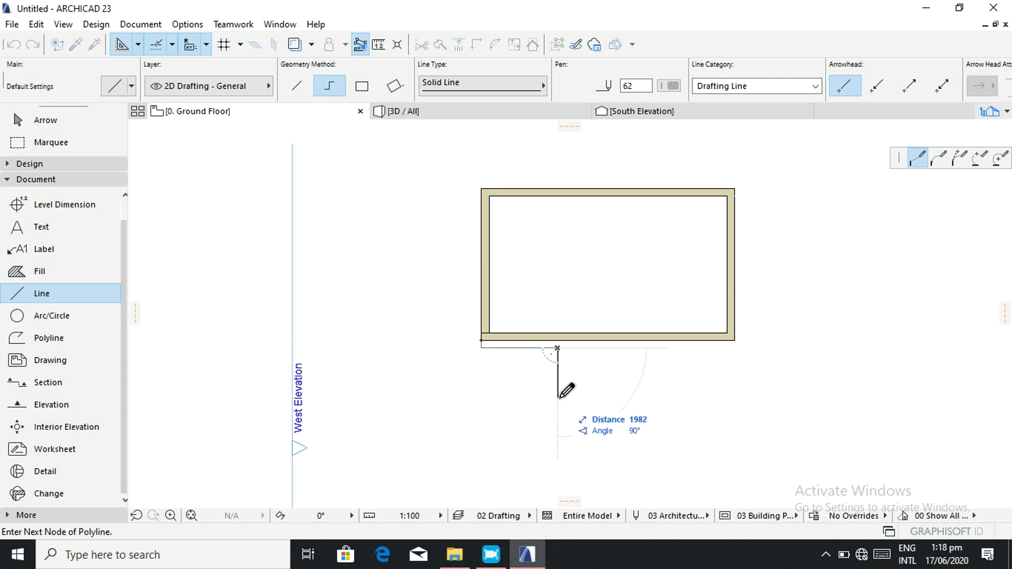
{"action": "type", "text": "1000"}
{"action": "key", "text": "Return"}
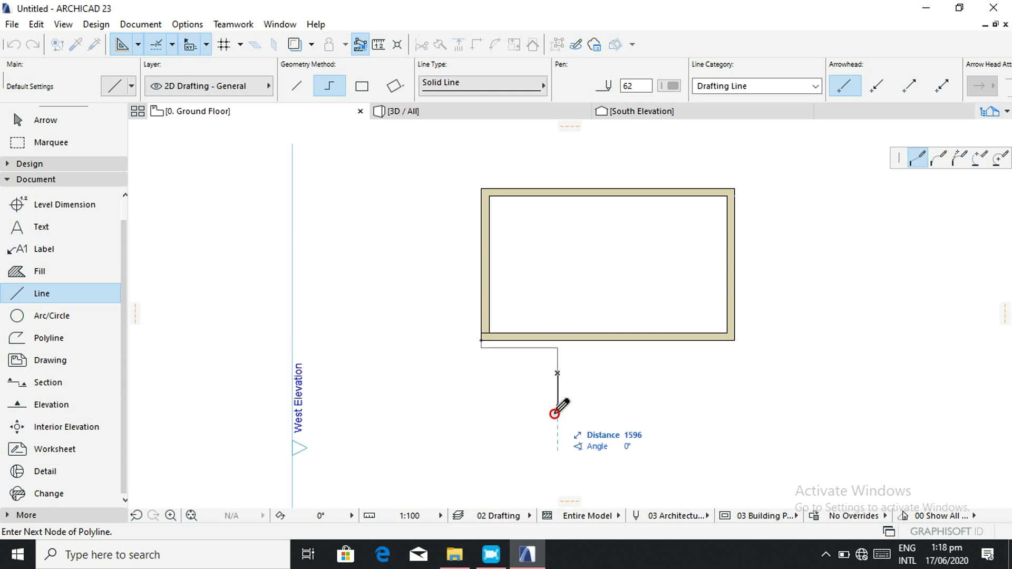
{"action": "type", "text": "2"}
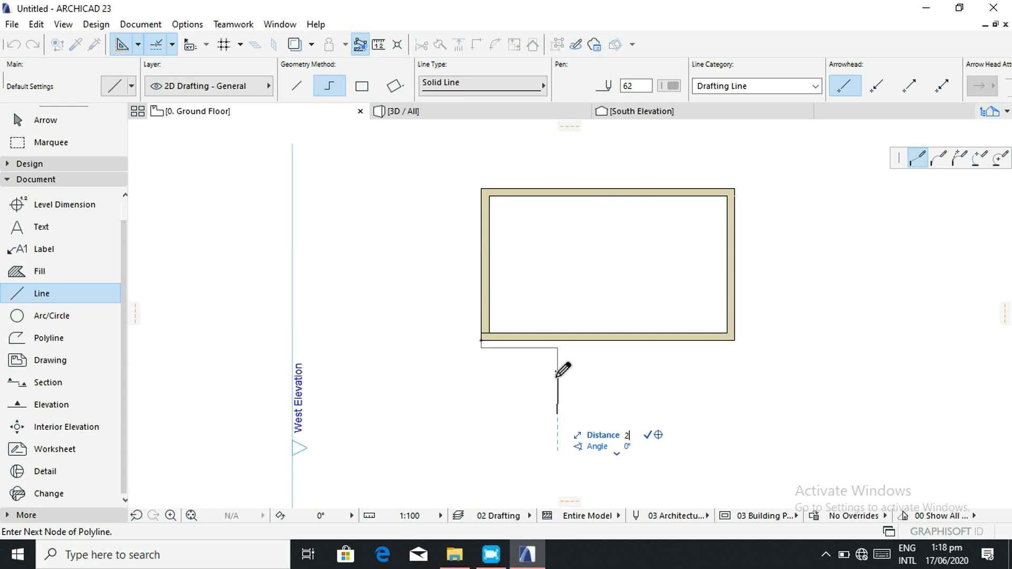
{"action": "key", "text": "BackSpace"}
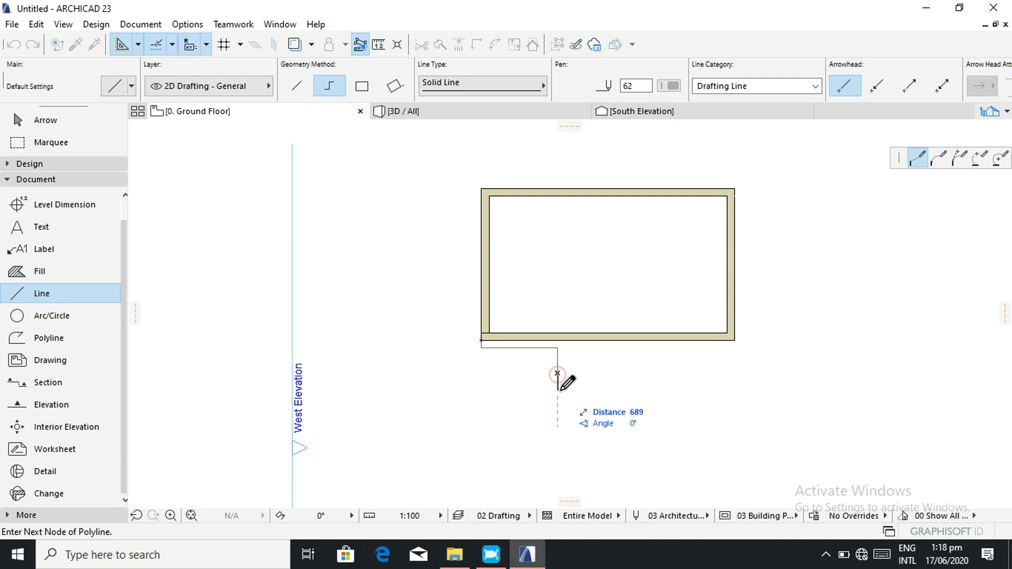
{"action": "left_click", "coordinate": [557, 373]}
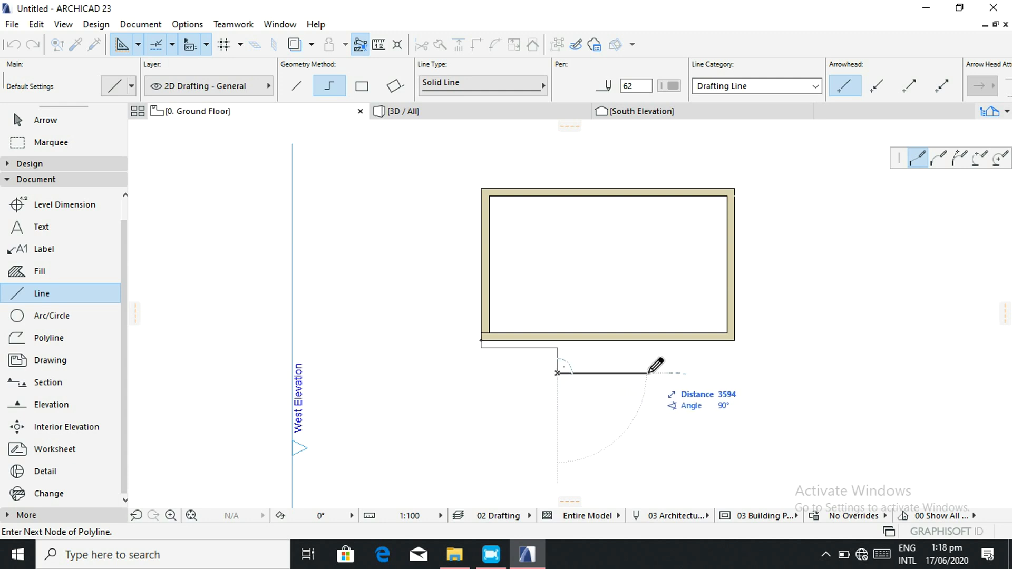
Add a 3000 mm segment to the right and end the line chain straight up at the bottom wall's outer face.
{"action": "type", "text": "3000"}
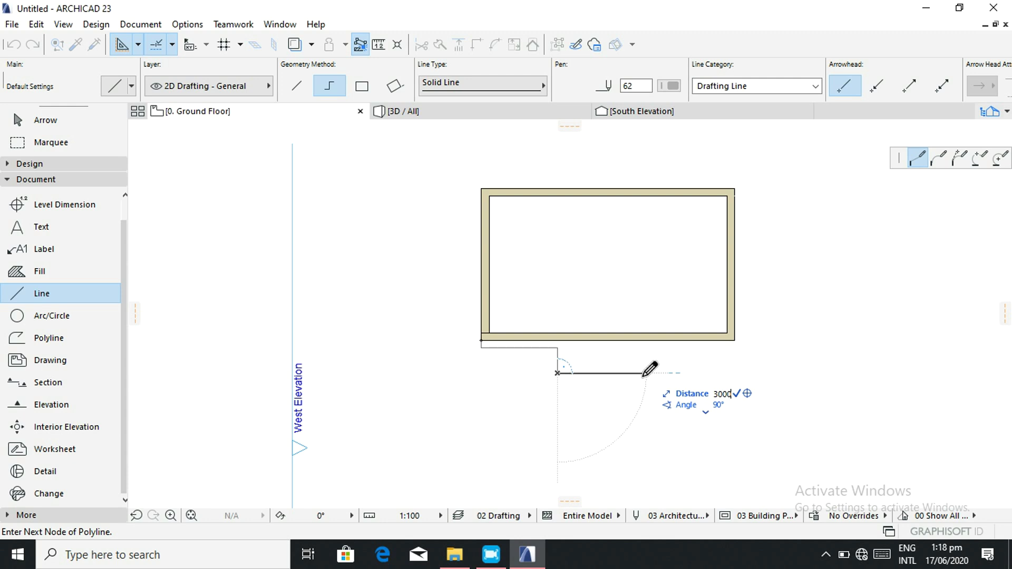
{"action": "key", "text": "Escape"}
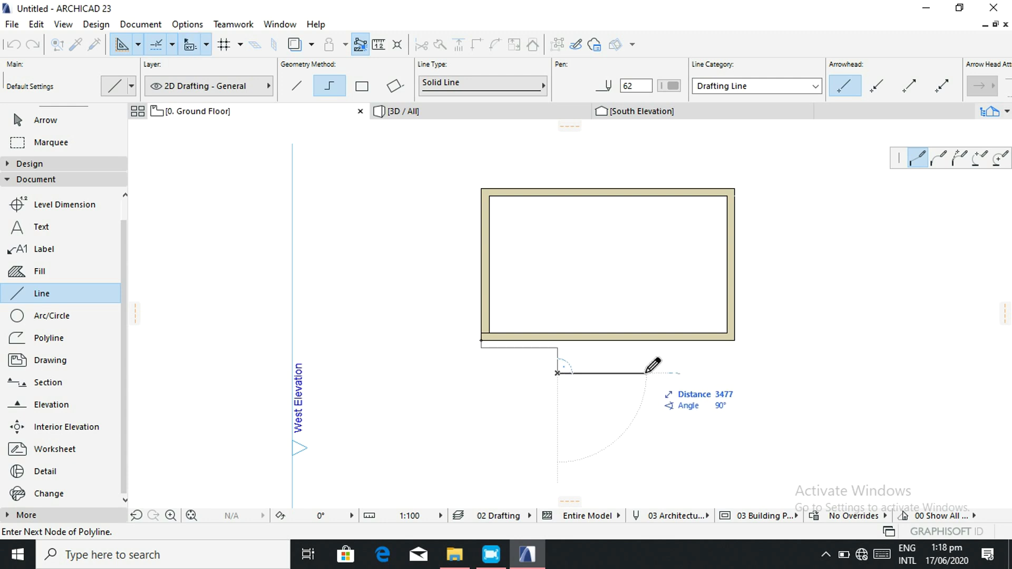
{"action": "type", "text": "3000"}
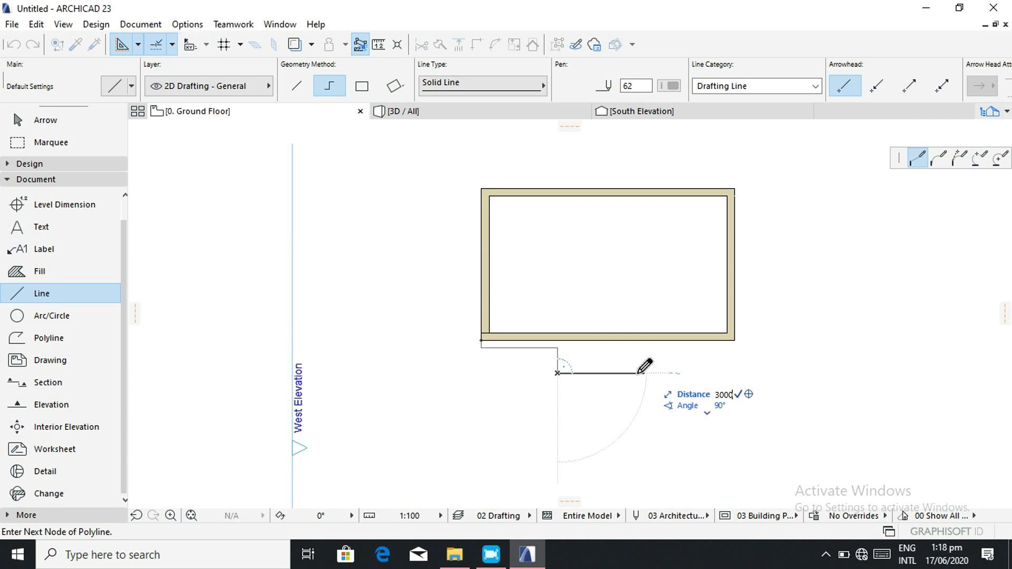
{"action": "key", "text": "Return"}
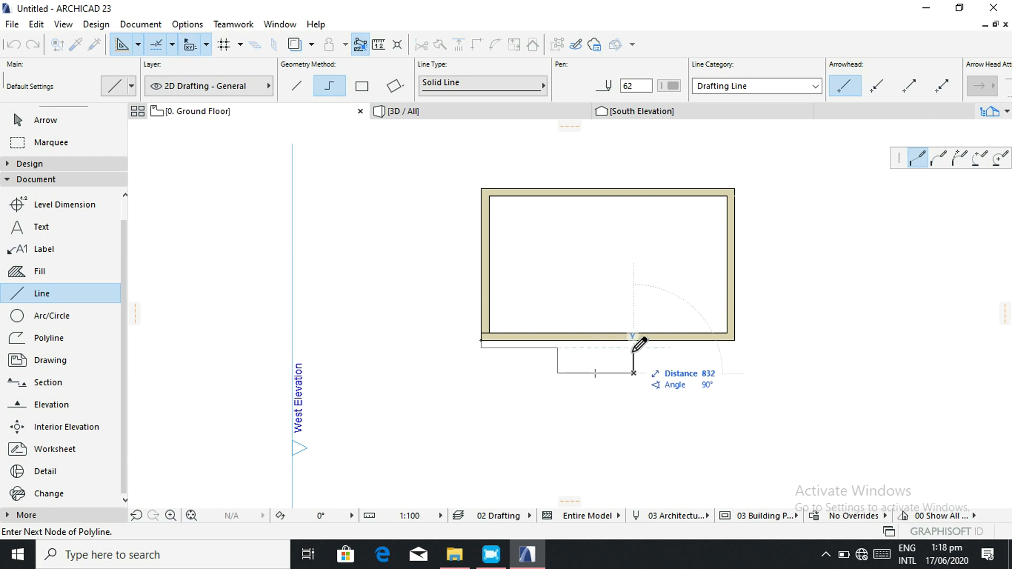
{"action": "left_click", "coordinate": [635, 341]}
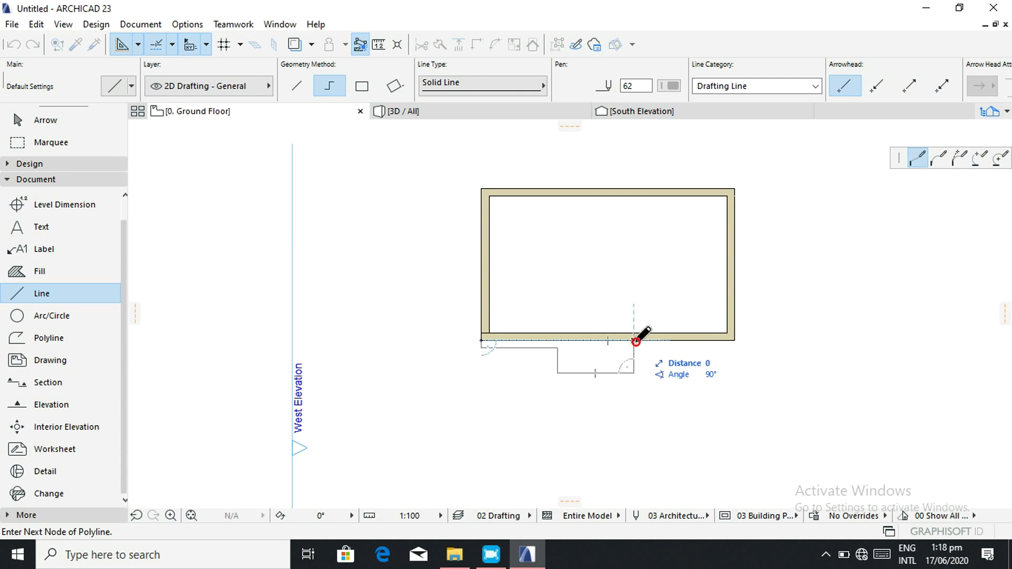
{"action": "left_click", "coordinate": [634, 341]}
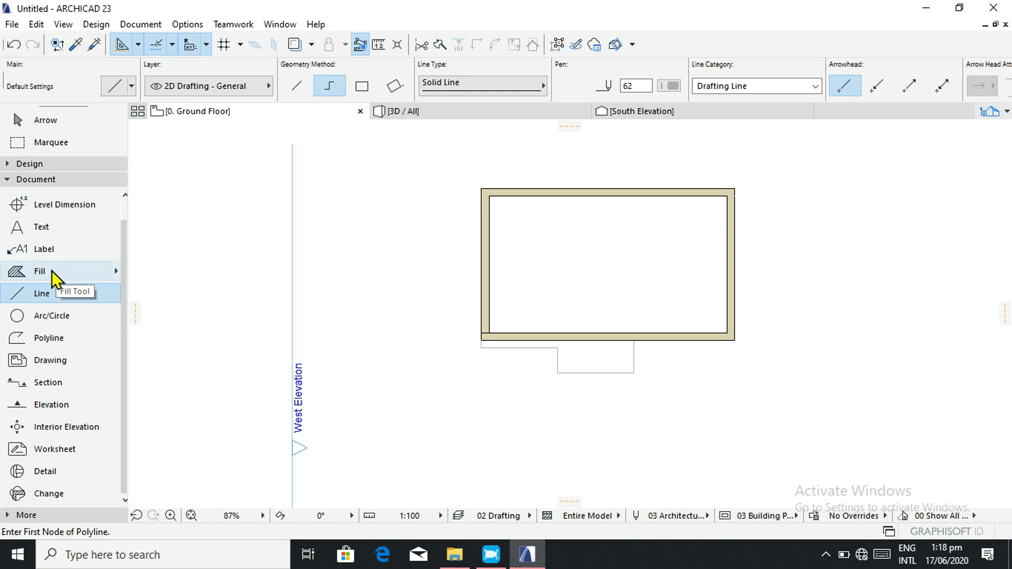
Draw a 3000 mm wall downward from the bottom wall's outer face, near the corner where the drafted lines step down.
{"action": "left_click", "coordinate": [31, 164]}
{"action": "scroll", "coordinate": [36, 193], "scroll_direction": "up", "scroll_amount": 2}
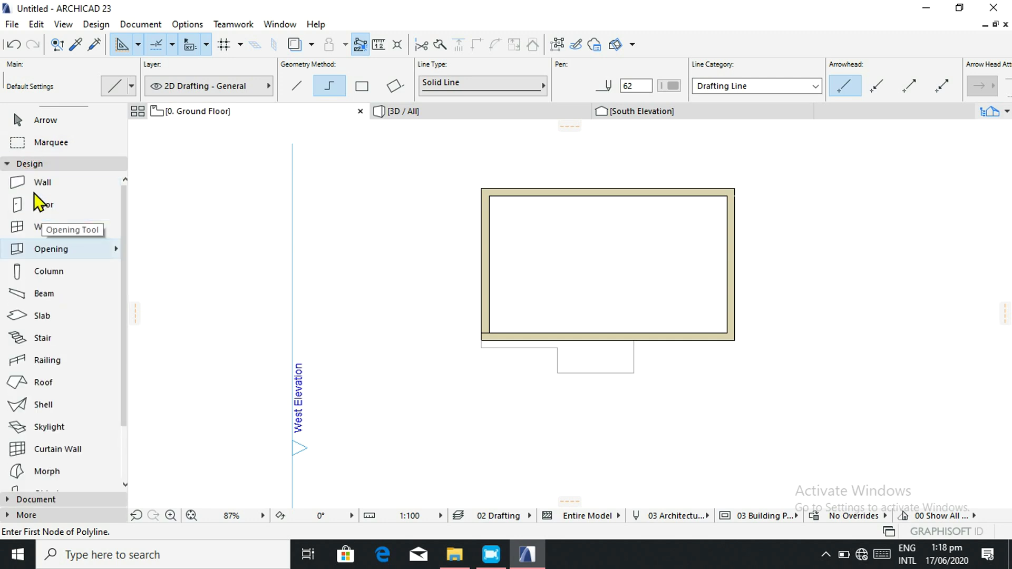
{"action": "left_click", "coordinate": [47, 188]}
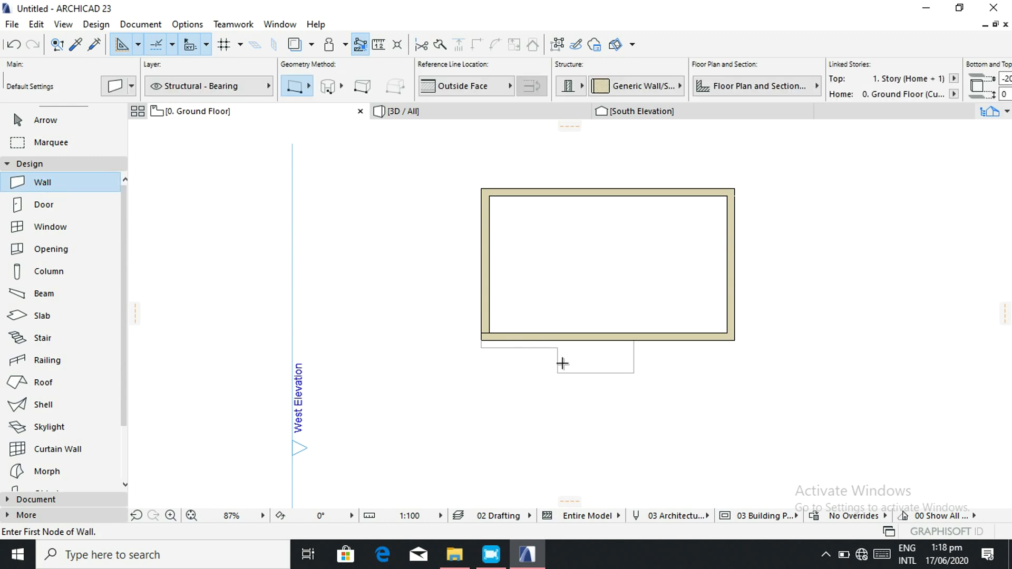
{"action": "left_click", "coordinate": [555, 340]}
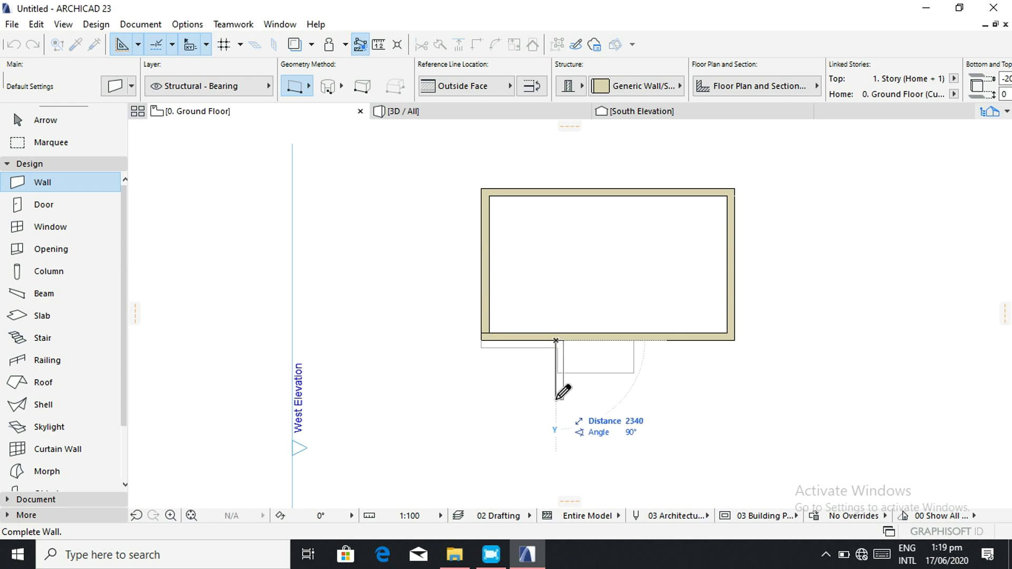
{"action": "key", "text": "Tab"}
{"action": "type", "text": "3"}
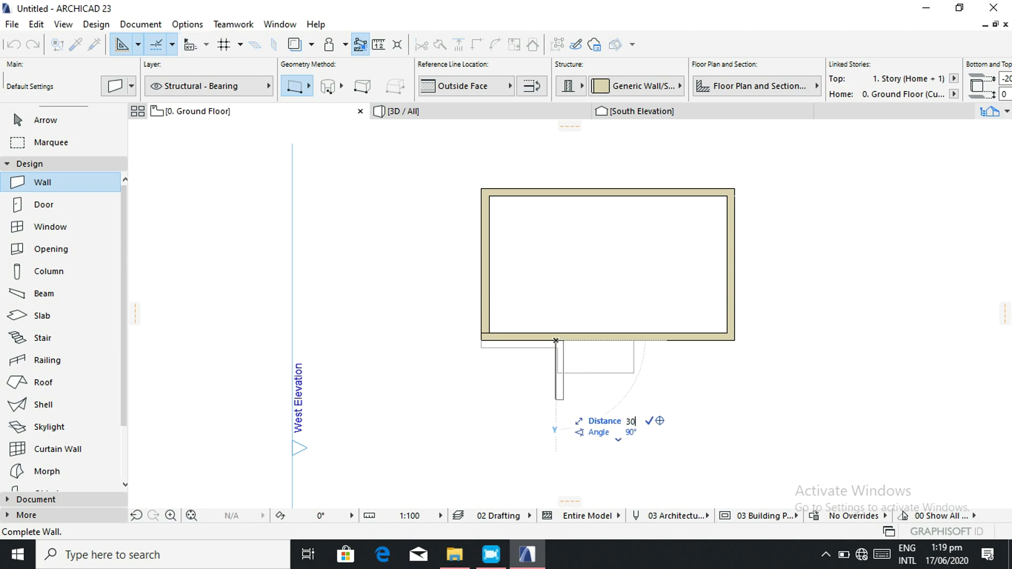
{"action": "type", "text": "000"}
{"action": "key", "text": "Return"}
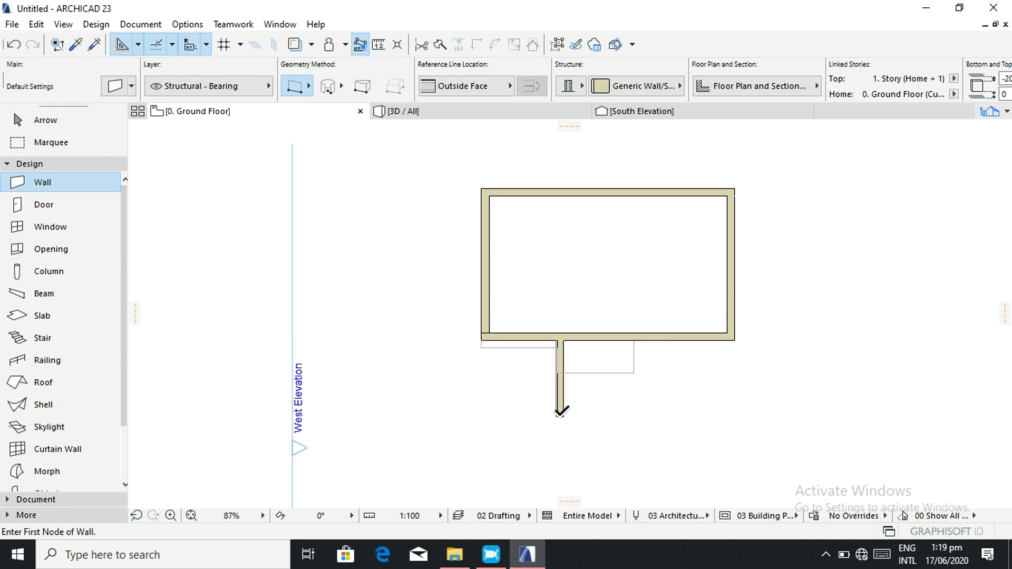
Draw a 3000 mm wall to the right from the lower end of the projecting wall.
{"action": "left_click", "coordinate": [561, 416]}
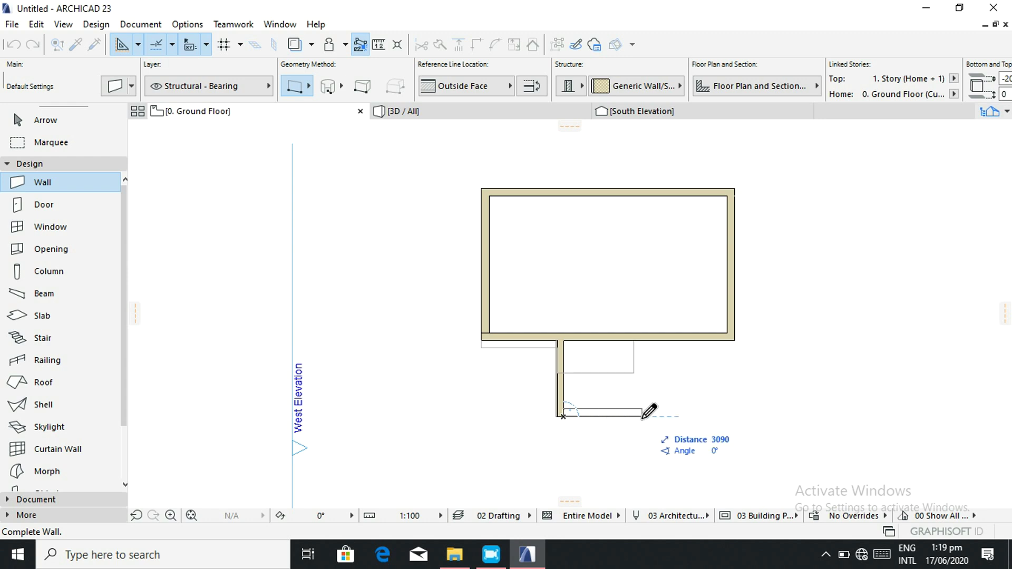
{"action": "type", "text": "20"}
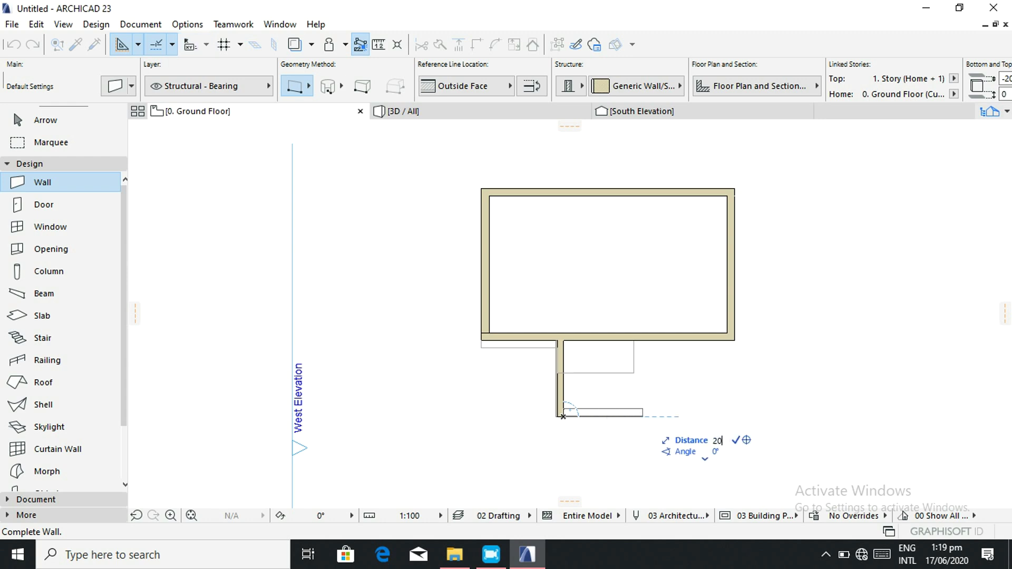
{"action": "type", "text": "0"}
{"action": "key", "text": "BackSpace"}
{"action": "key", "text": "BackSpace"}
{"action": "key", "text": "BackSpace"}
{"action": "type", "text": "3000"}
{"action": "key", "text": "Return"}
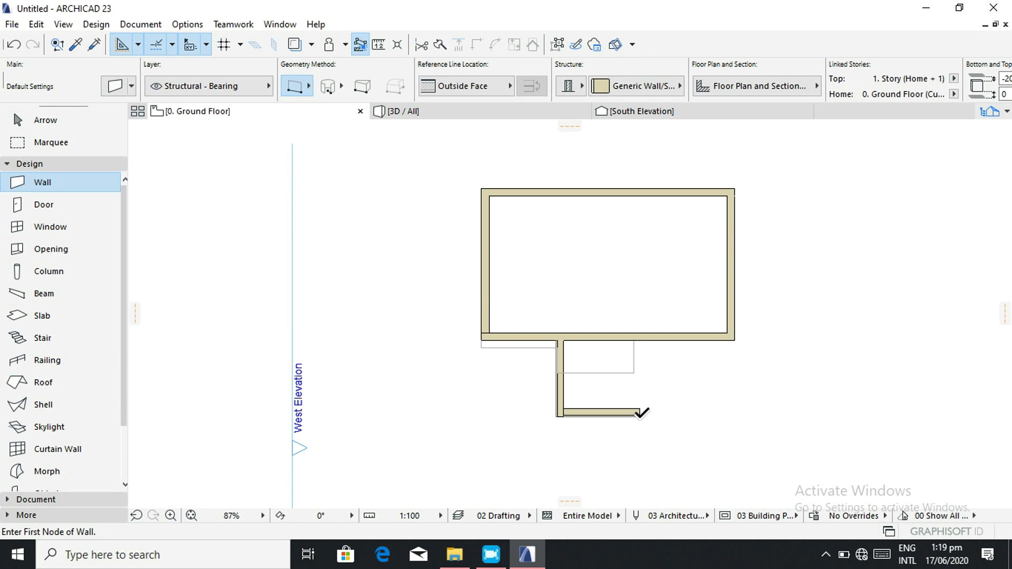
Close the projection with a wall running up to the enclosure's bottom wall and inspect it in the 3D view.
{"action": "left_click", "coordinate": [639, 414]}
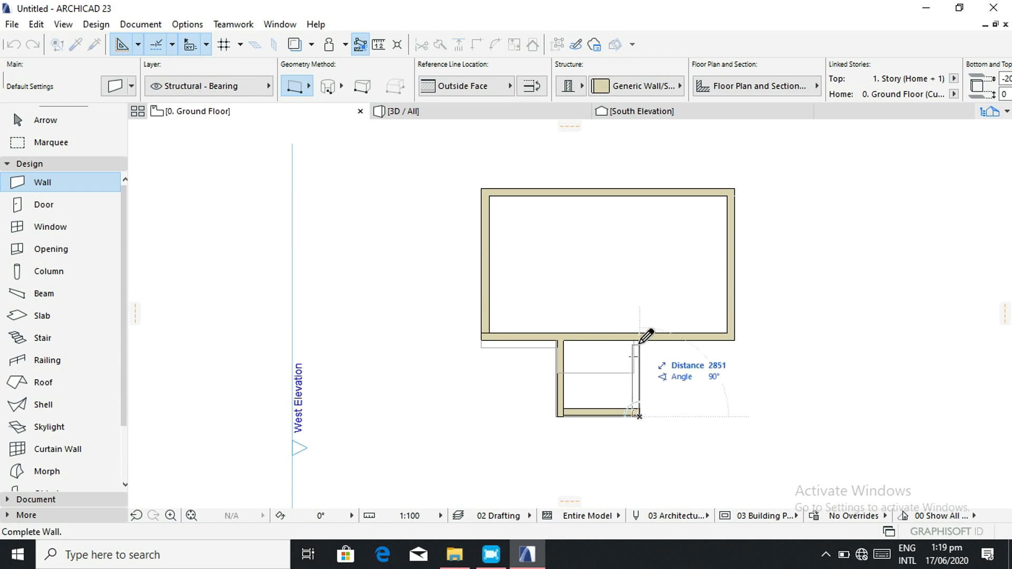
{"action": "left_click", "coordinate": [640, 337]}
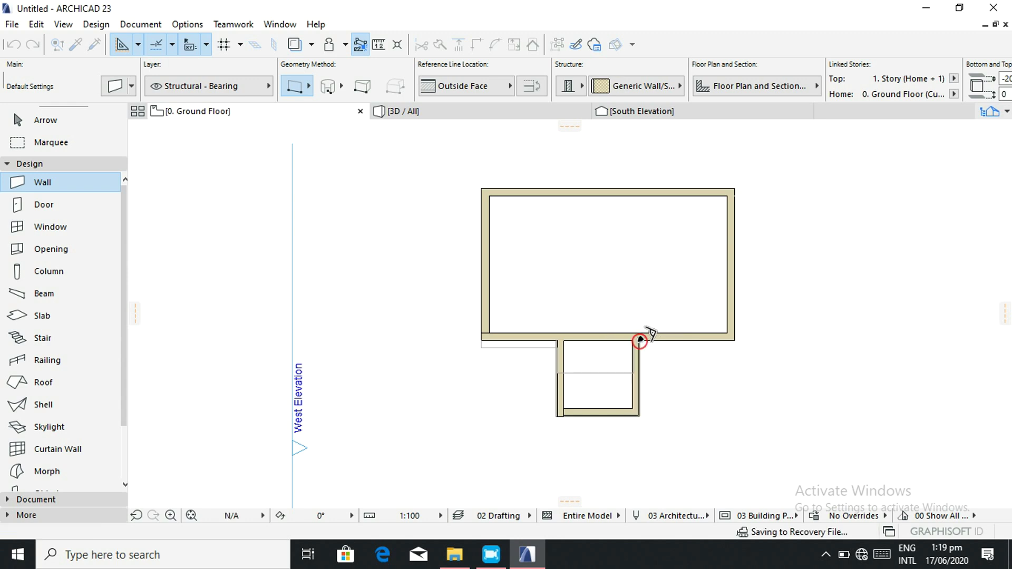
{"action": "left_click", "coordinate": [464, 112]}
{"action": "scroll", "coordinate": [473, 298], "scroll_direction": "down", "scroll_amount": 5}
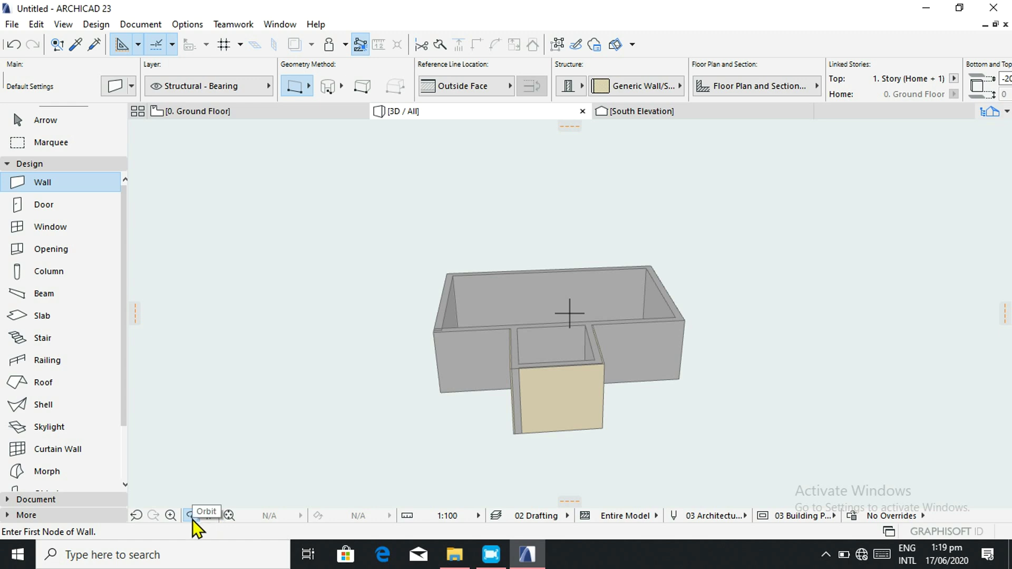
{"action": "left_click", "coordinate": [191, 516]}
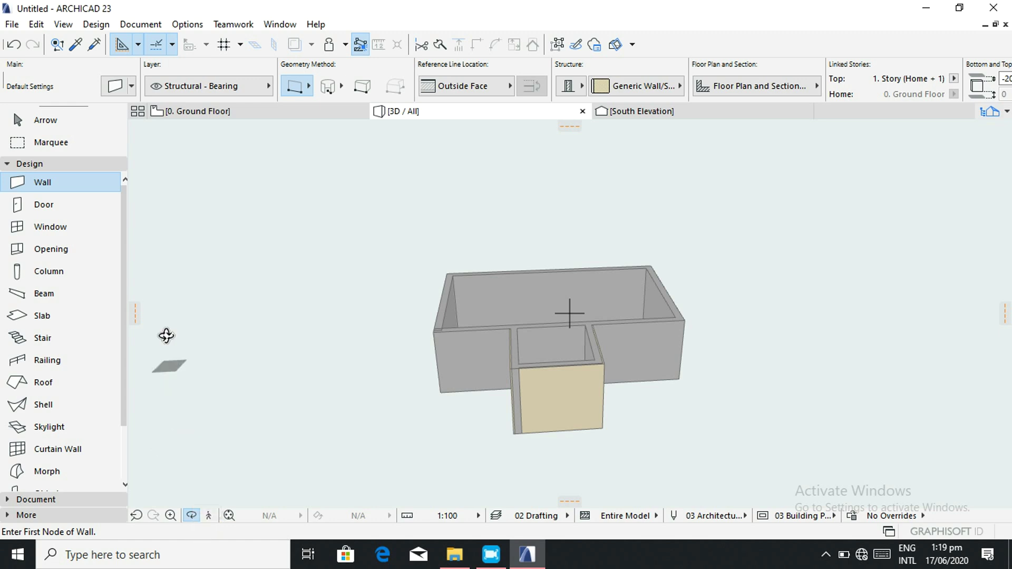
{"action": "left_click_drag", "start_coordinate": [268, 360], "coordinate": [279, 339]}
{"action": "left_click_drag", "start_coordinate": [517, 353], "coordinate": [466, 366]}
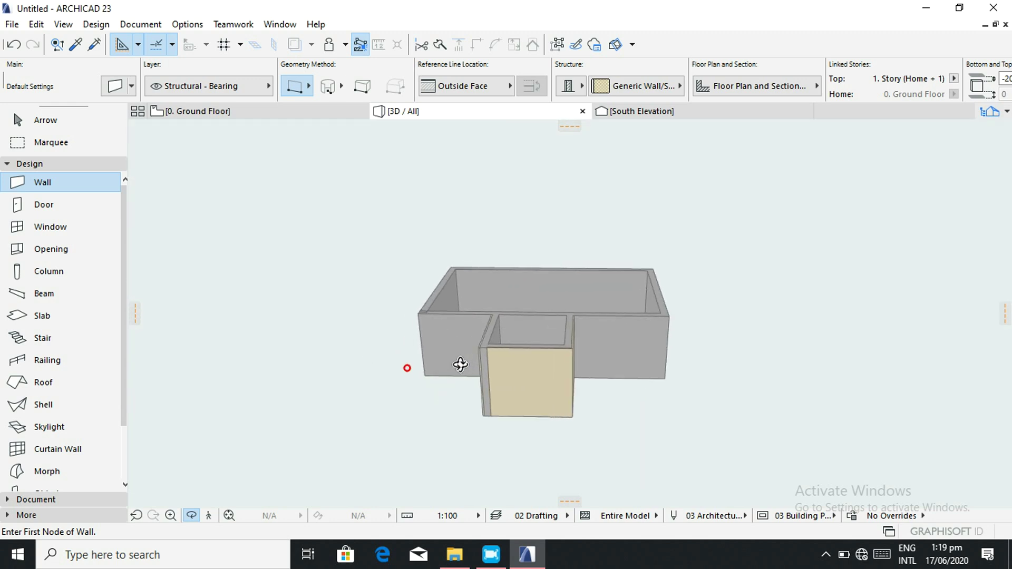
On the ground floor plan, set the reference line location of the three projection walls to Center.
{"action": "left_click", "coordinate": [211, 112]}
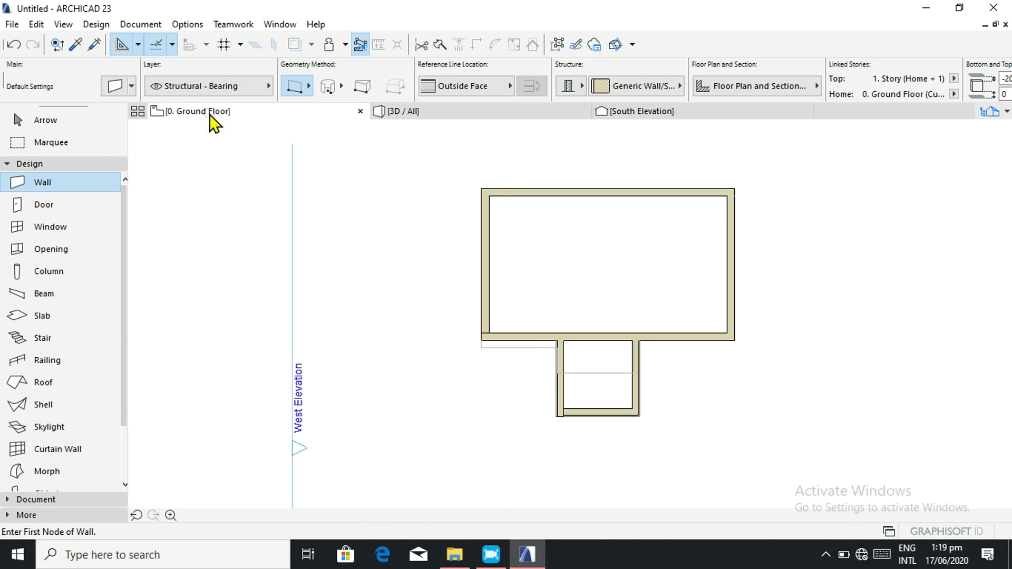
{"action": "scroll", "coordinate": [569, 397], "scroll_direction": "up", "scroll_amount": 3}
{"action": "scroll", "coordinate": [566, 392], "scroll_direction": "up", "scroll_amount": 3}
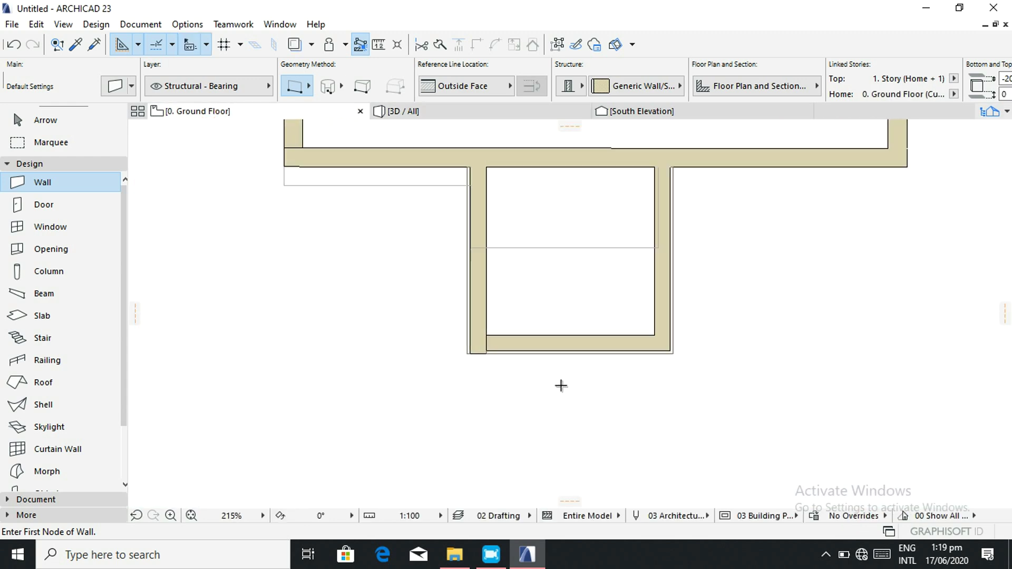
{"action": "left_click", "coordinate": [39, 120]}
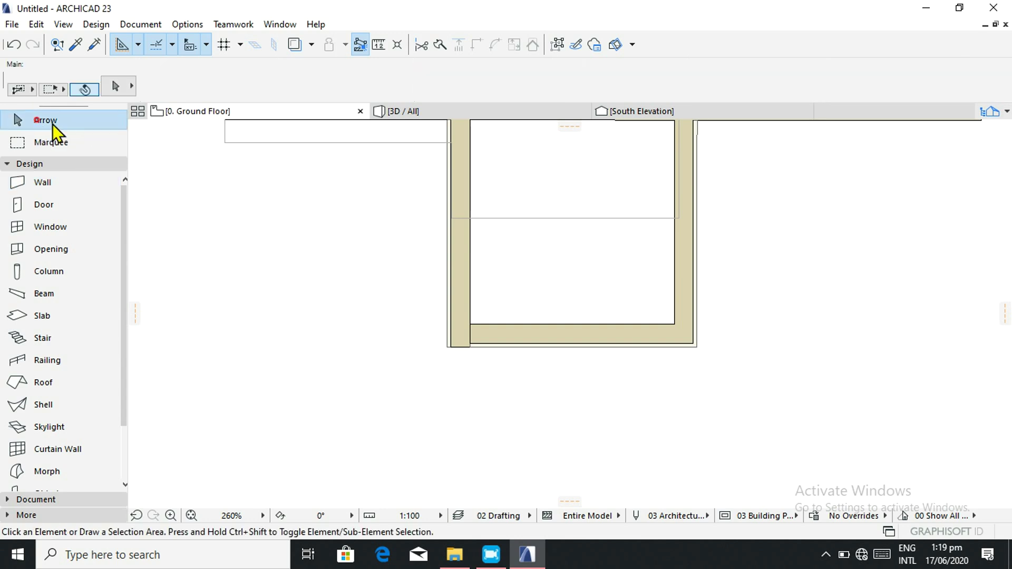
{"action": "left_click", "coordinate": [455, 329]}
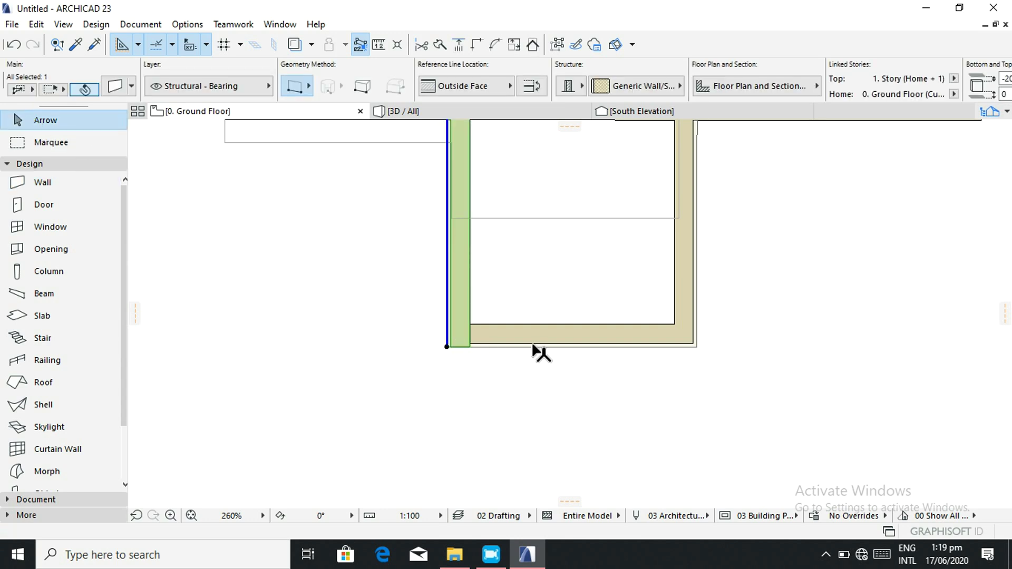
{"action": "left_click", "coordinate": [530, 341]}
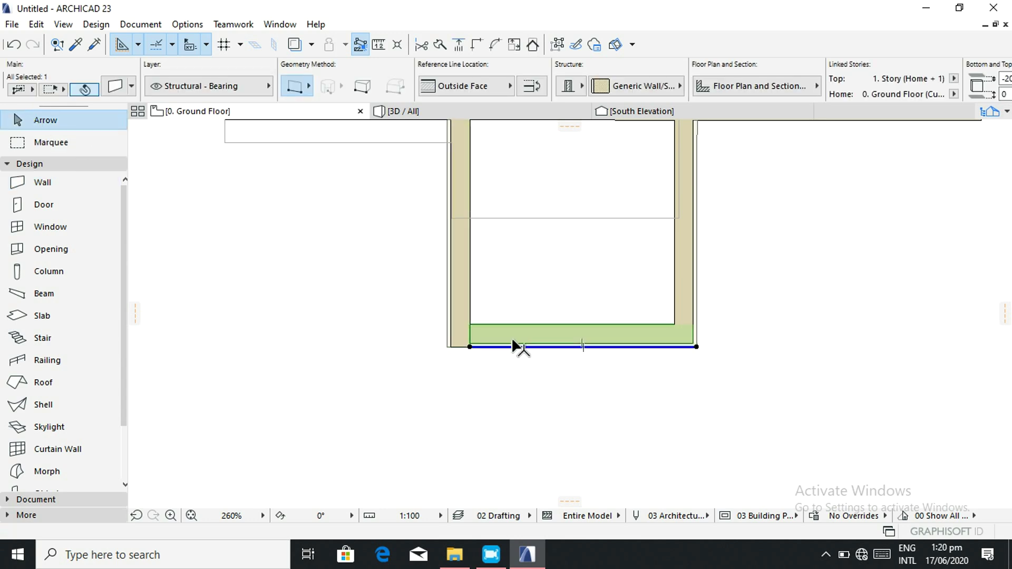
{"action": "left_click", "coordinate": [461, 282], "text": "shift"}
{"action": "left_click", "coordinate": [685, 301], "text": "shift"}
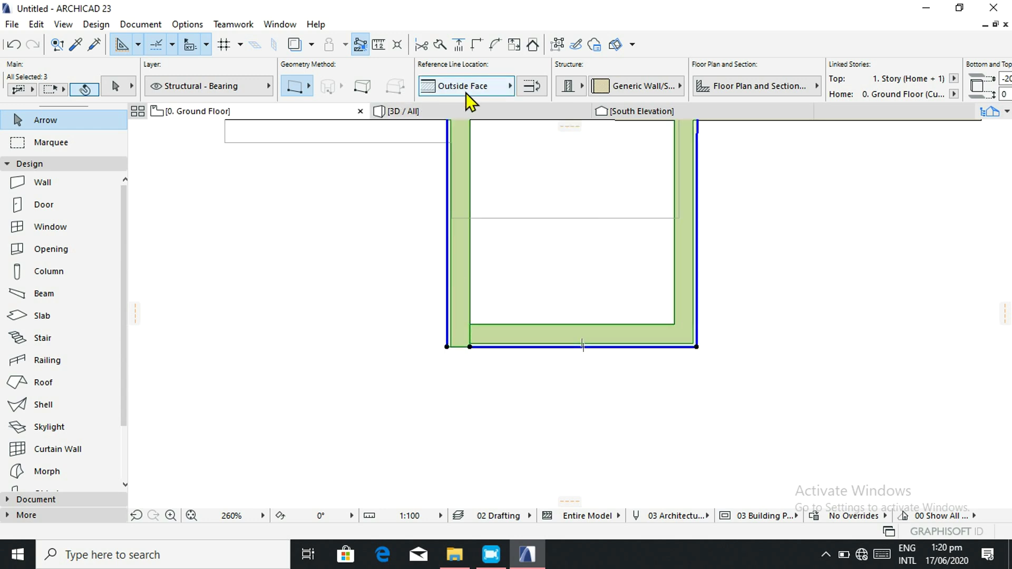
{"action": "left_click", "coordinate": [507, 87]}
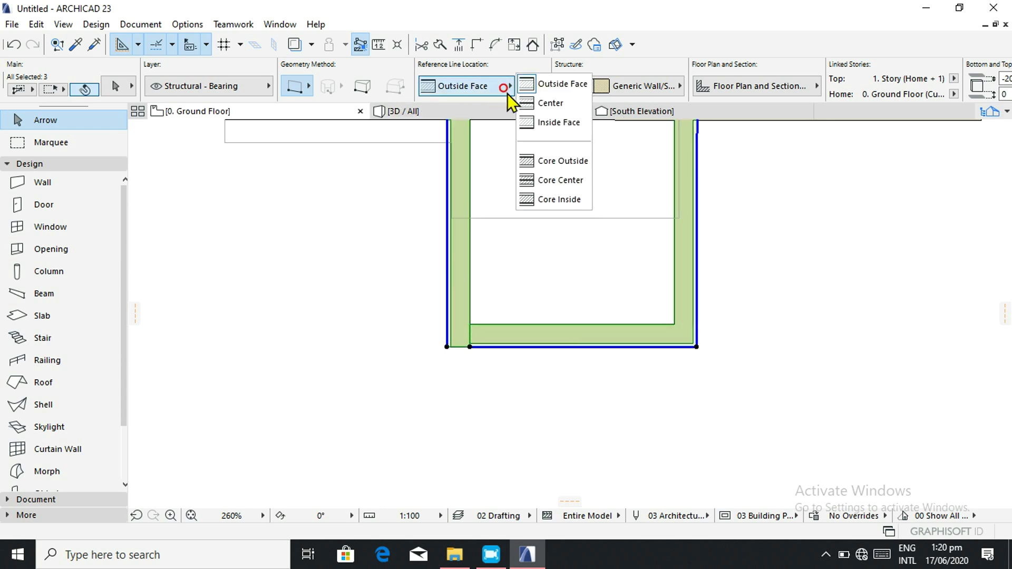
{"action": "left_click", "coordinate": [540, 106]}
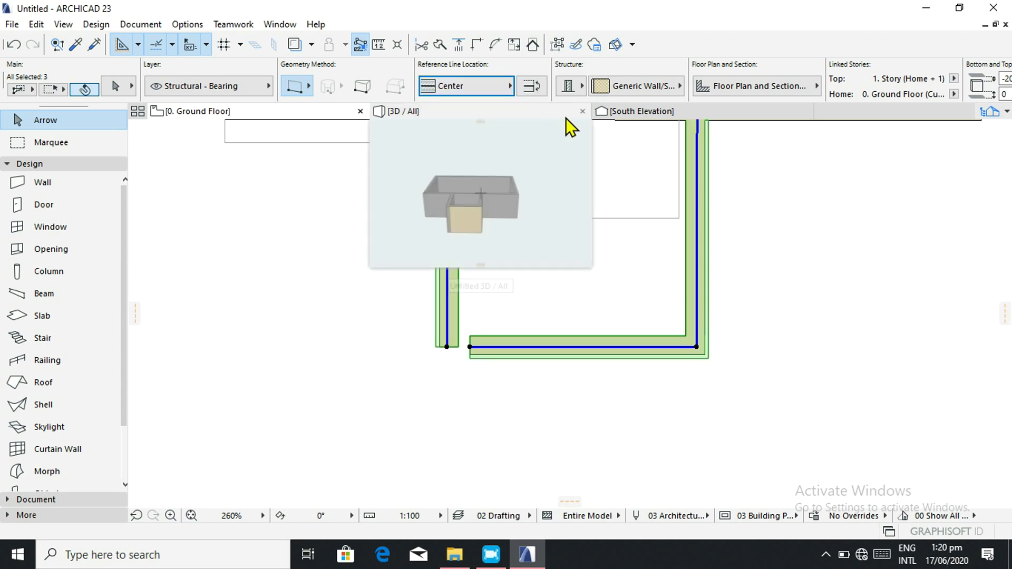
Switch the three selected projection walls from the composite to the basic single-material structure and deselect them.
{"action": "left_click", "coordinate": [582, 85]}
{"action": "left_click", "coordinate": [600, 85]}
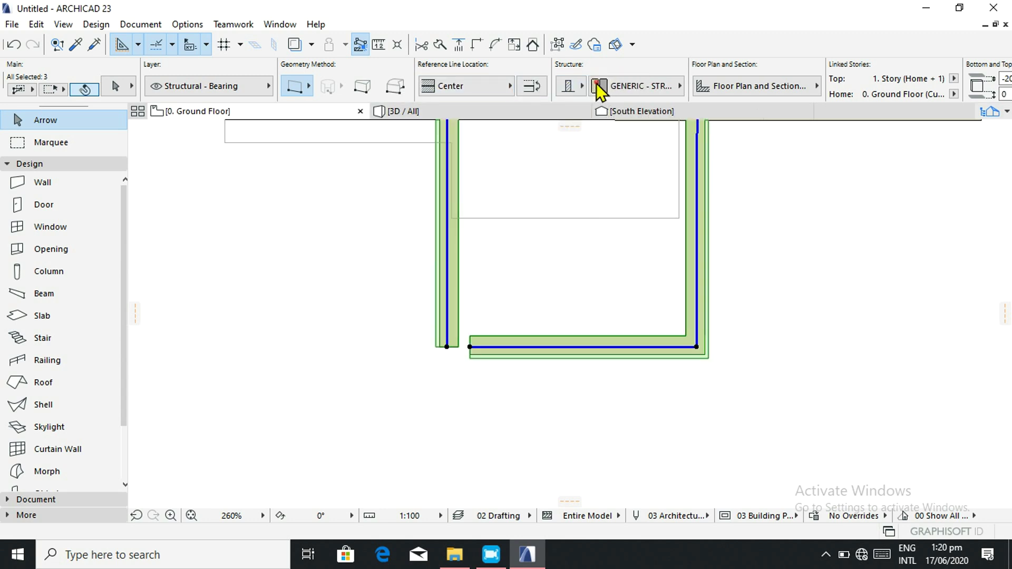
{"action": "left_click", "coordinate": [343, 295]}
{"action": "scroll", "coordinate": [349, 292], "scroll_direction": "down", "scroll_amount": 2}
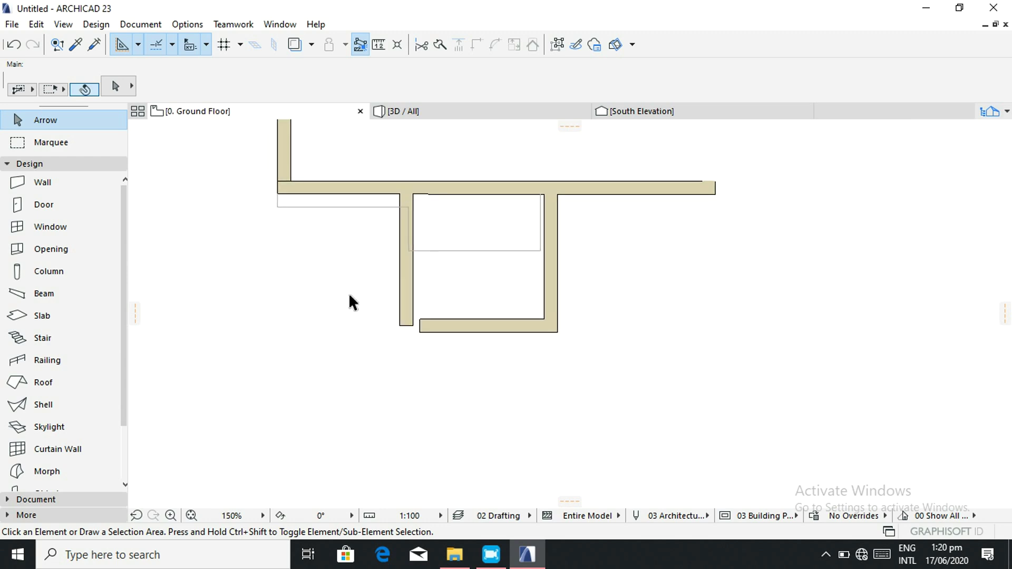
Stretch the open left end of the projection's bottom wall to the left projection wall to close the corner.
{"action": "scroll", "coordinate": [411, 414], "scroll_direction": "up", "scroll_amount": 2}
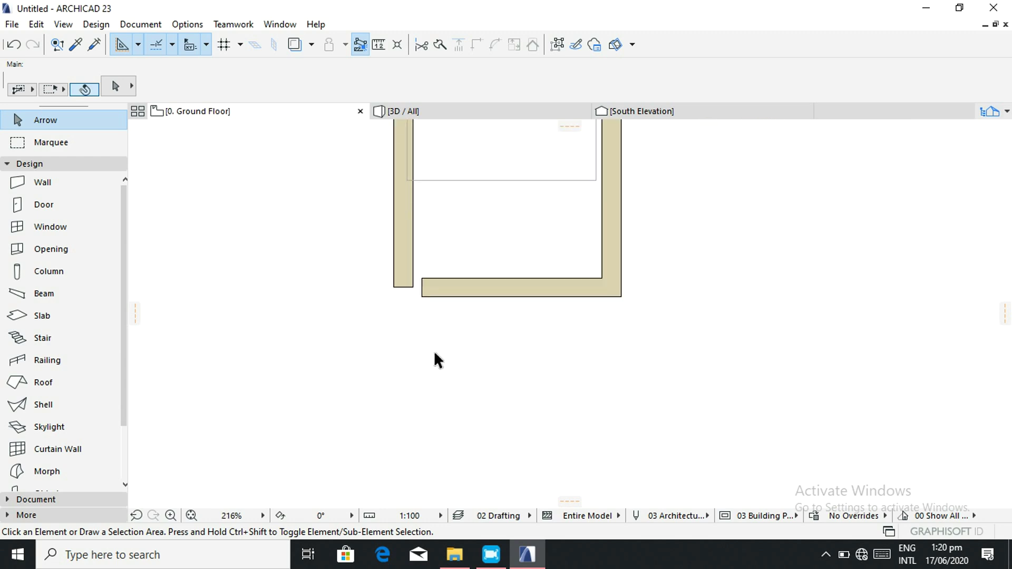
{"action": "left_click", "coordinate": [442, 293]}
{"action": "left_click", "coordinate": [422, 287]}
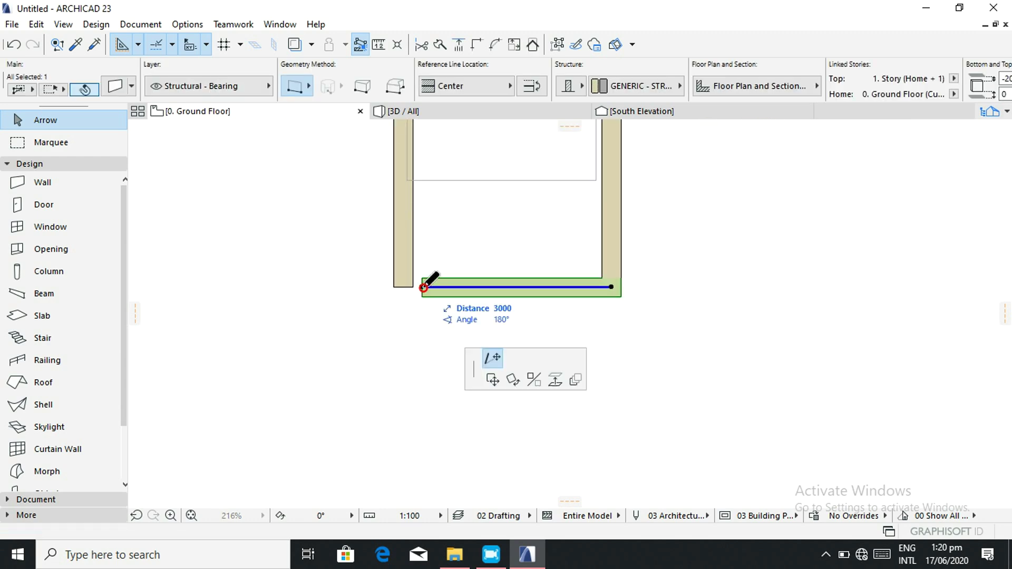
{"action": "left_click", "coordinate": [396, 290]}
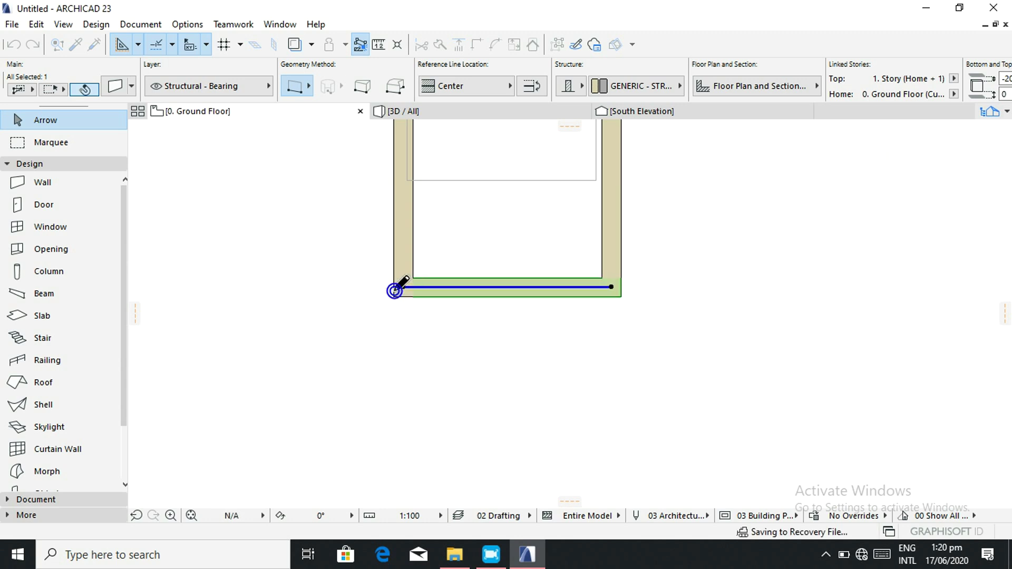
{"action": "left_click", "coordinate": [409, 345]}
{"action": "scroll", "coordinate": [410, 346], "scroll_direction": "down", "scroll_amount": 5}
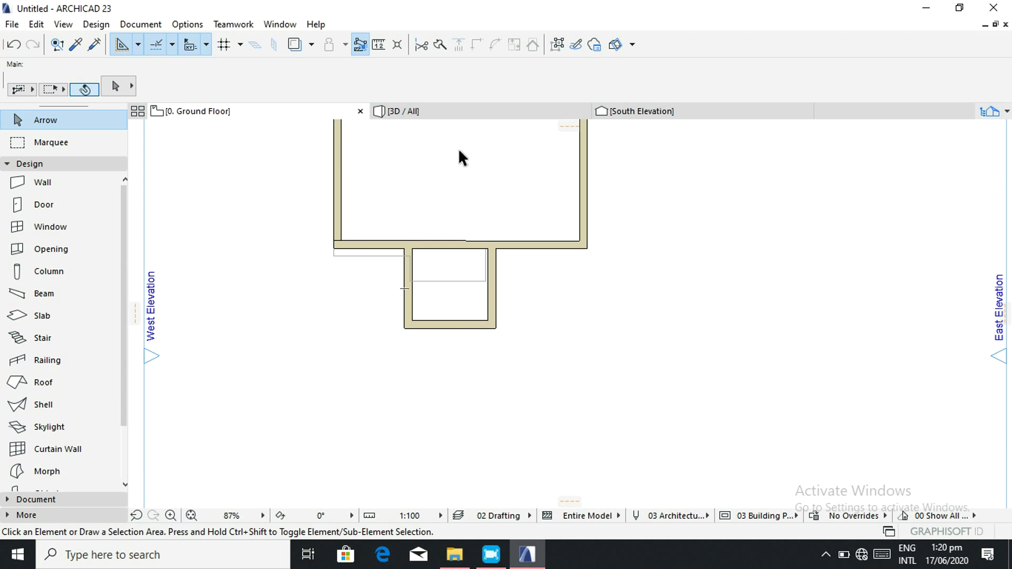
Examine the projection's closed corners and the whole wall enclosure in the 3D view from several angles.
{"action": "left_click", "coordinate": [442, 113]}
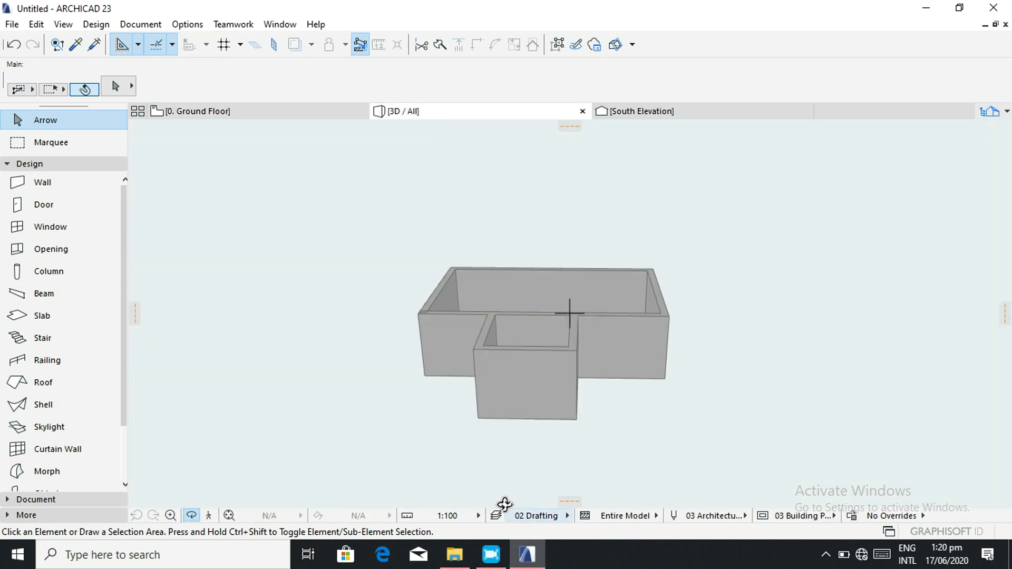
{"action": "right_click", "coordinate": [577, 385]}
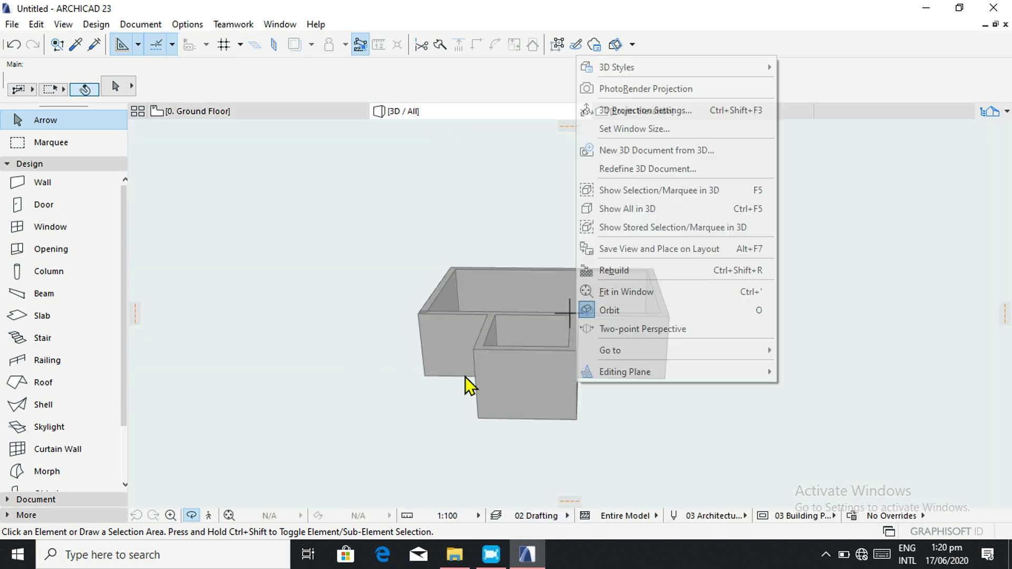
{"action": "left_click", "coordinate": [397, 210]}
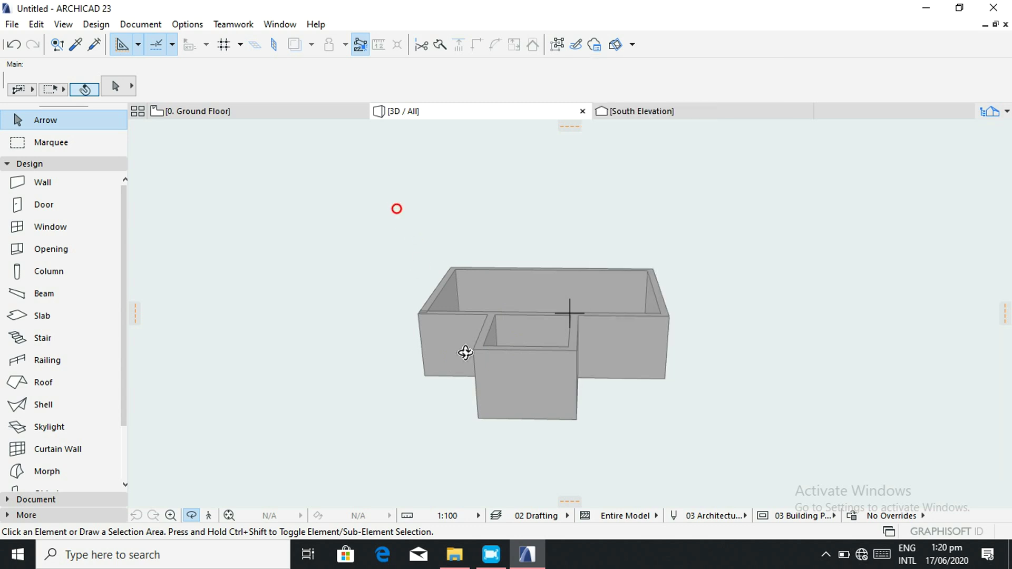
{"action": "right_click", "coordinate": [502, 382]}
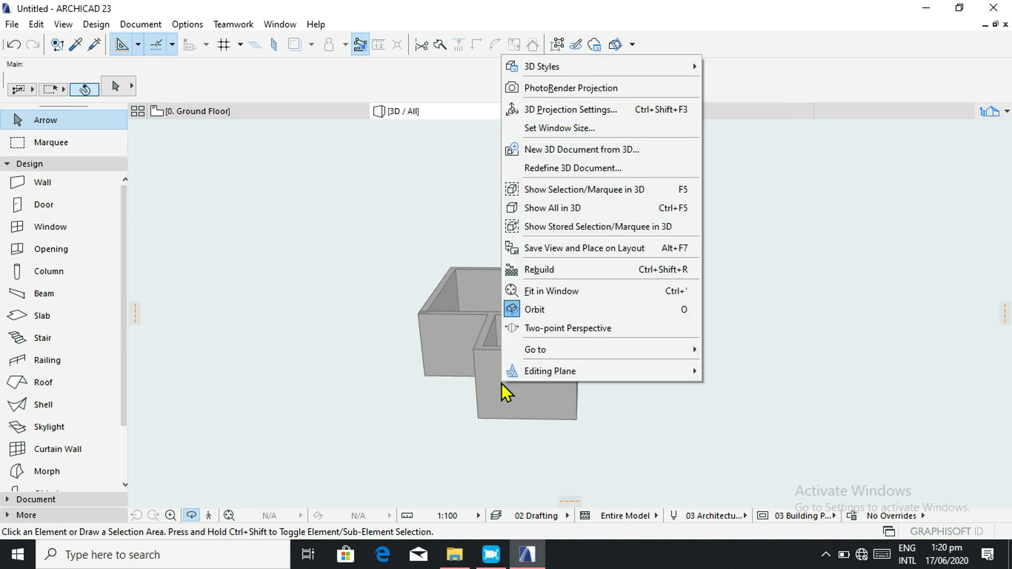
{"action": "left_click", "coordinate": [435, 366]}
{"action": "left_click_drag", "start_coordinate": [435, 366], "coordinate": [685, 334]}
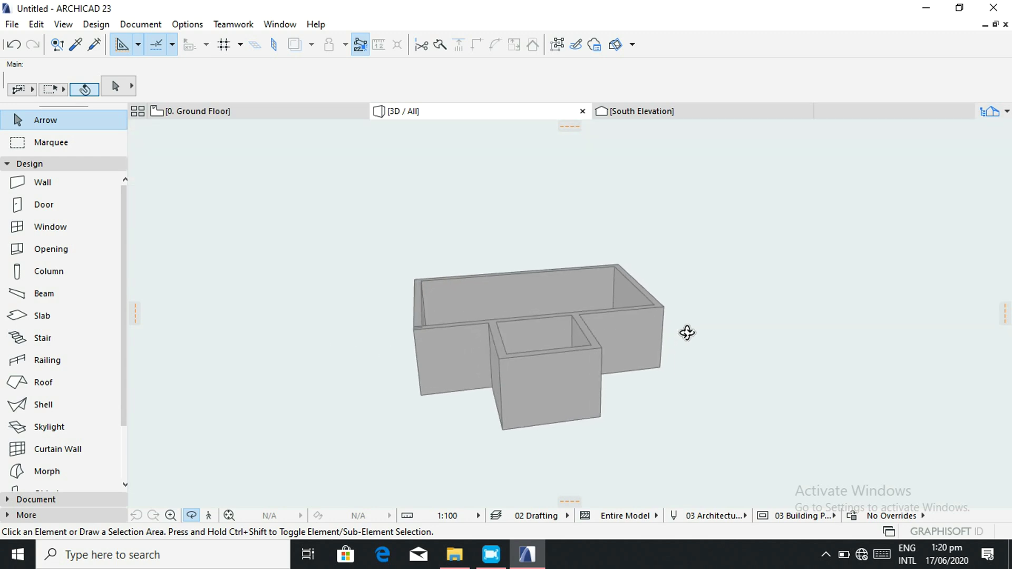
{"action": "mouse_move", "coordinate": [380, 341]}
{"action": "left_mouse_down"}
{"action": "mouse_move", "coordinate": [558, 324]}
{"action": "mouse_move", "coordinate": [500, 332]}
{"action": "mouse_move", "coordinate": [445, 316]}
{"action": "mouse_move", "coordinate": [350, 339]}
{"action": "mouse_move", "coordinate": [474, 353]}
{"action": "mouse_move", "coordinate": [427, 382]}
{"action": "mouse_move", "coordinate": [495, 404]}
{"action": "mouse_move", "coordinate": [390, 406]}
{"action": "mouse_move", "coordinate": [580, 436]}
{"action": "mouse_move", "coordinate": [456, 443]}
{"action": "mouse_move", "coordinate": [370, 413]}
{"action": "left_mouse_up"}
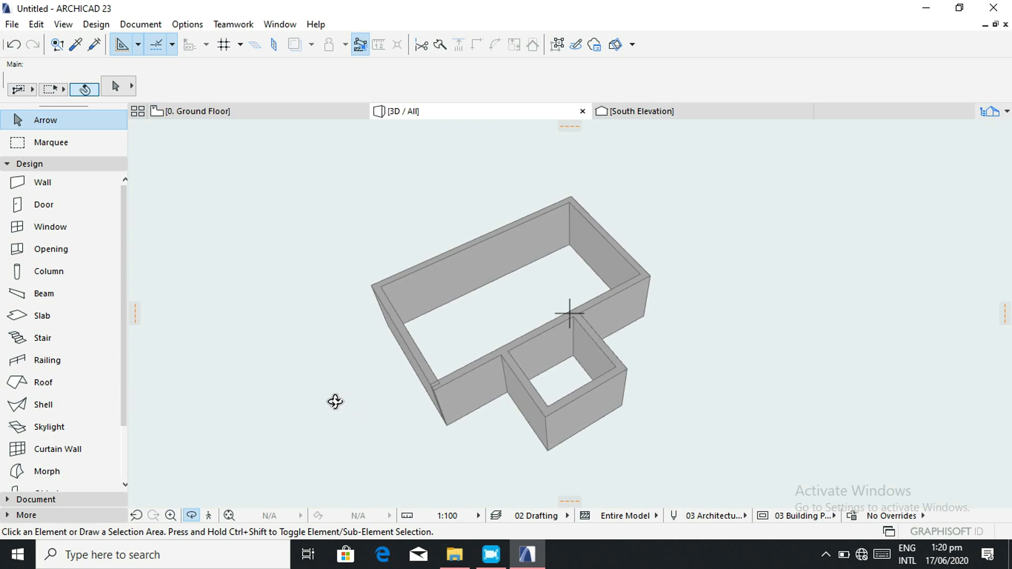
{"action": "left_click_drag", "start_coordinate": [457, 378], "coordinate": [477, 310]}
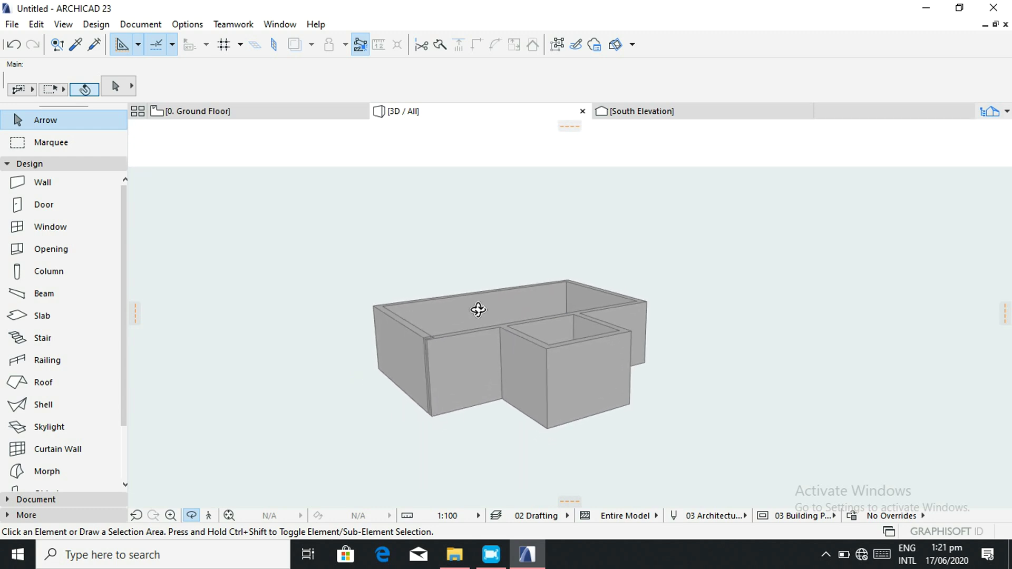
{"action": "left_click_drag", "start_coordinate": [515, 420], "coordinate": [441, 389]}
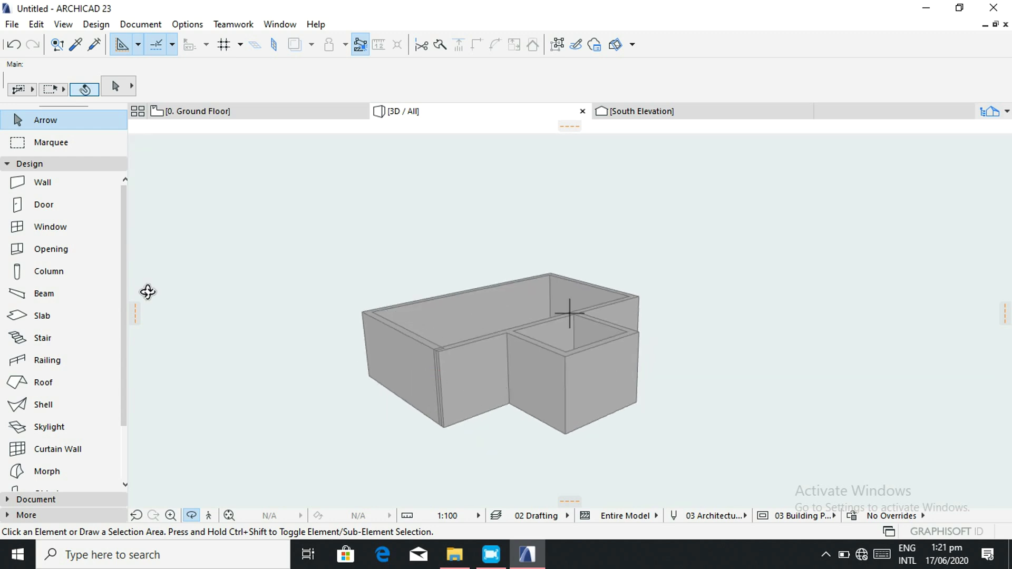
Try a rectangular slab in the empty area southeast of the building, check it in 3D, and undo it.
{"action": "left_click", "coordinate": [35, 317]}
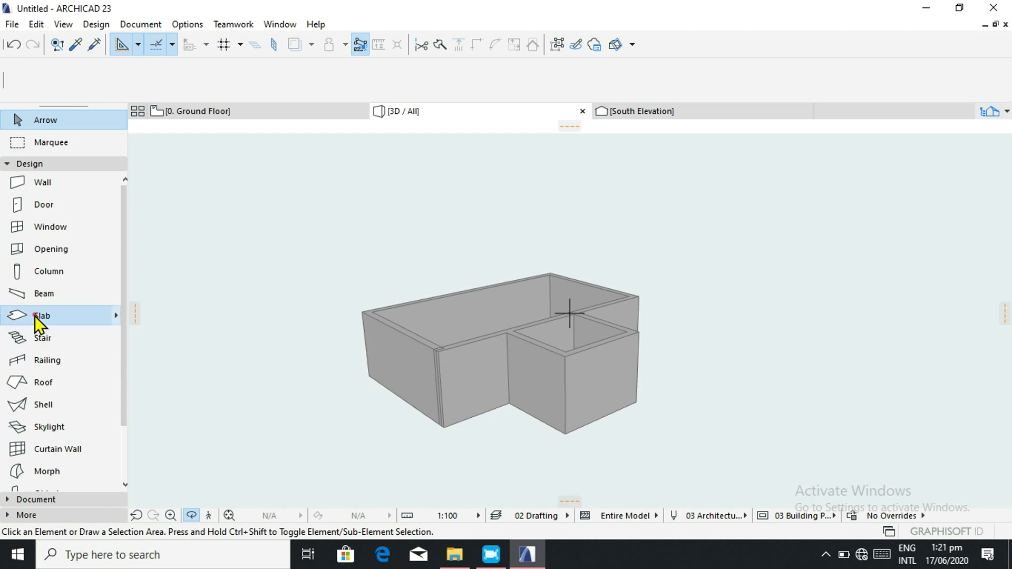
{"action": "left_click", "coordinate": [210, 112]}
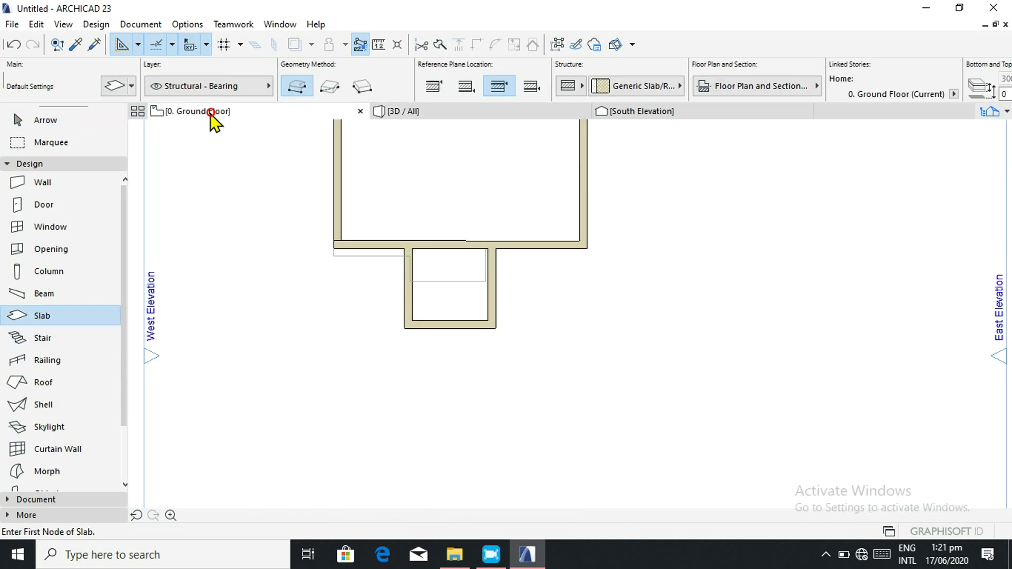
{"action": "scroll", "coordinate": [438, 235], "scroll_direction": "down", "scroll_amount": 3}
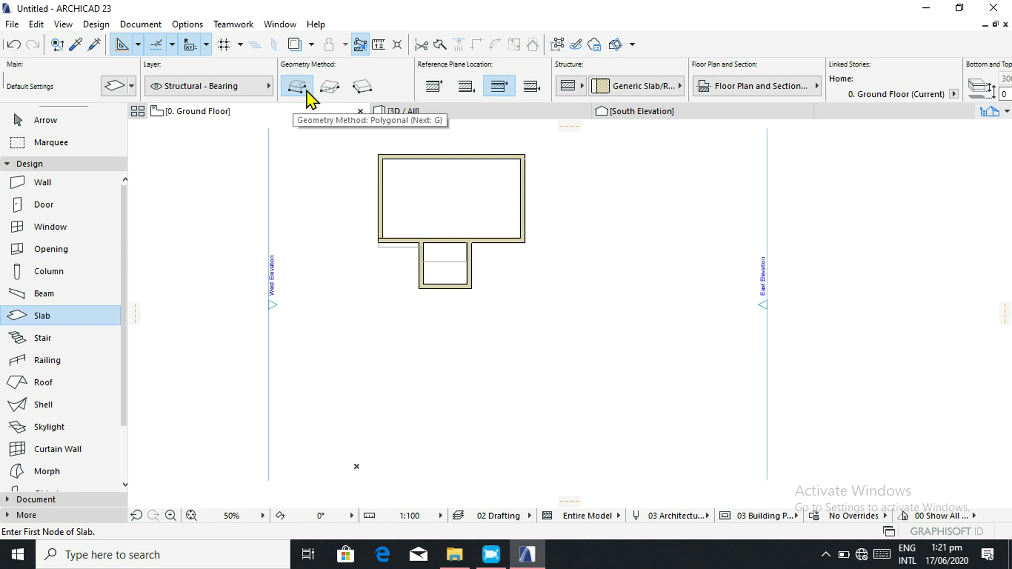
{"action": "left_click", "coordinate": [327, 86]}
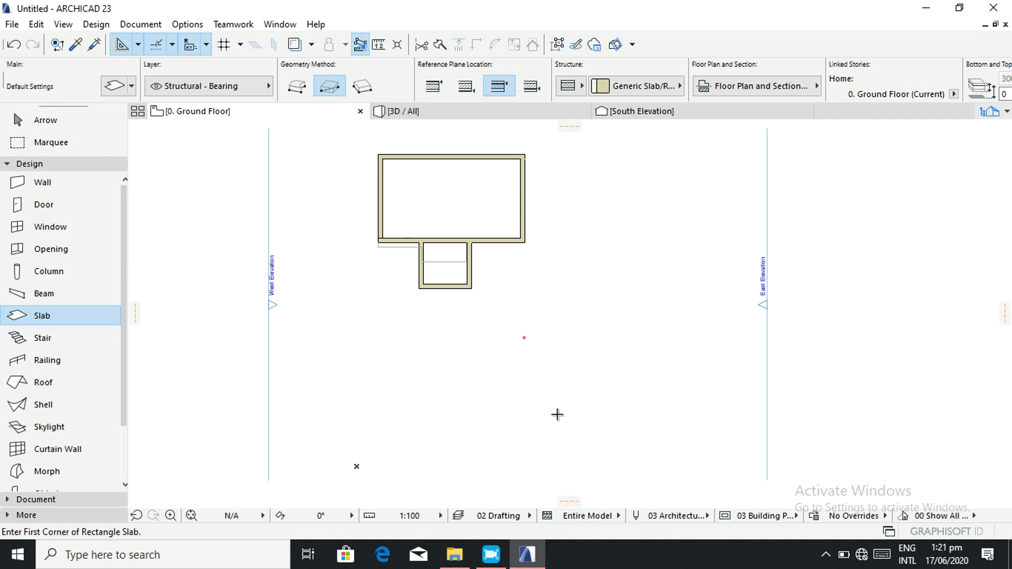
{"action": "left_click", "coordinate": [523, 338]}
{"action": "left_click", "coordinate": [679, 464]}
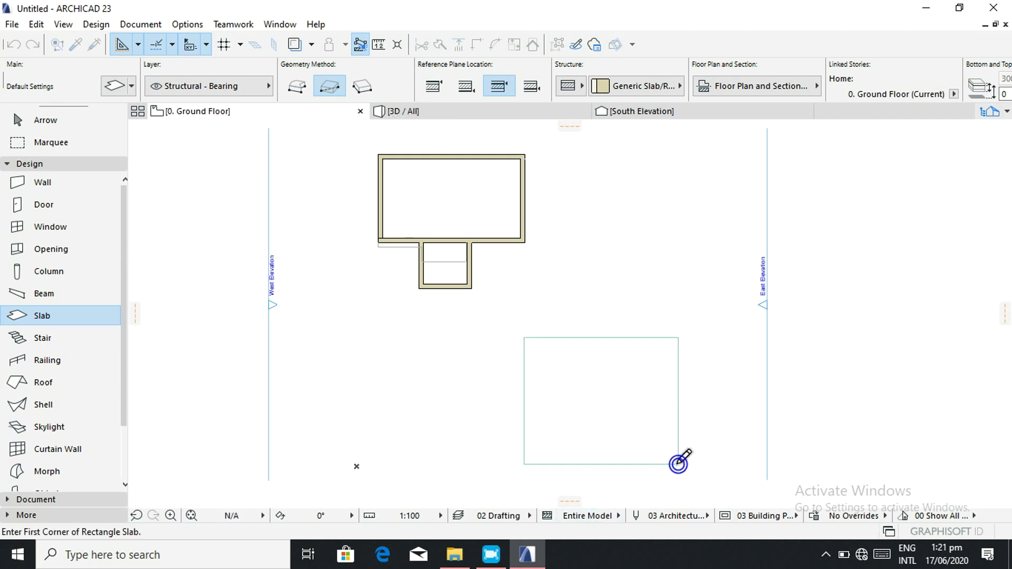
{"action": "left_click", "coordinate": [441, 113]}
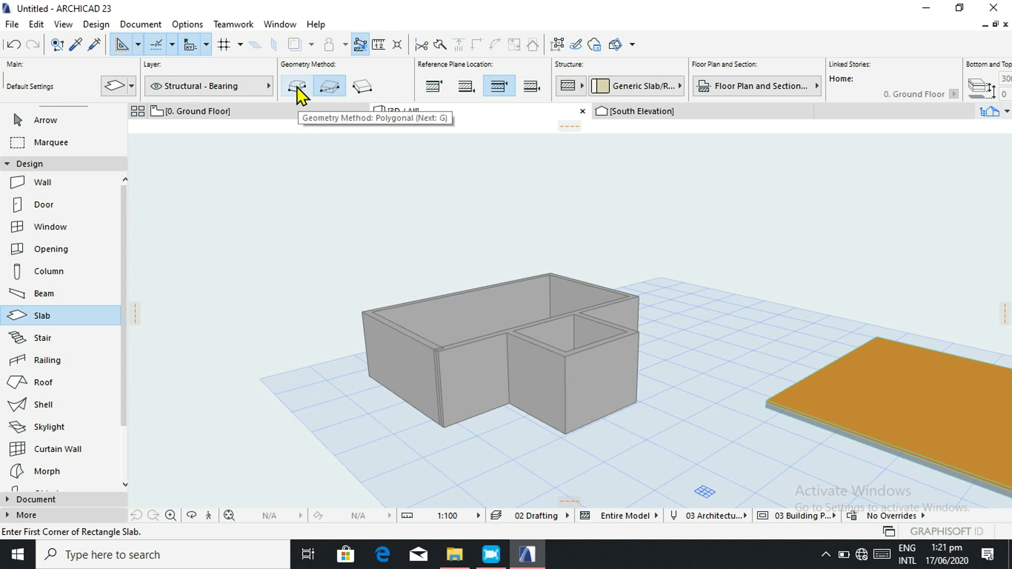
{"action": "left_click", "coordinate": [267, 113]}
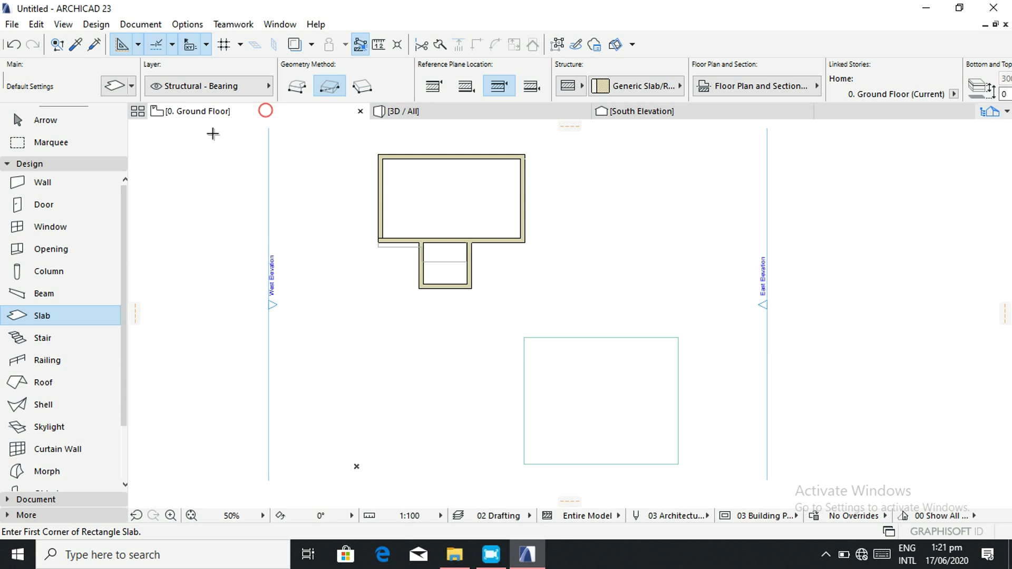
{"action": "left_click", "coordinate": [13, 45]}
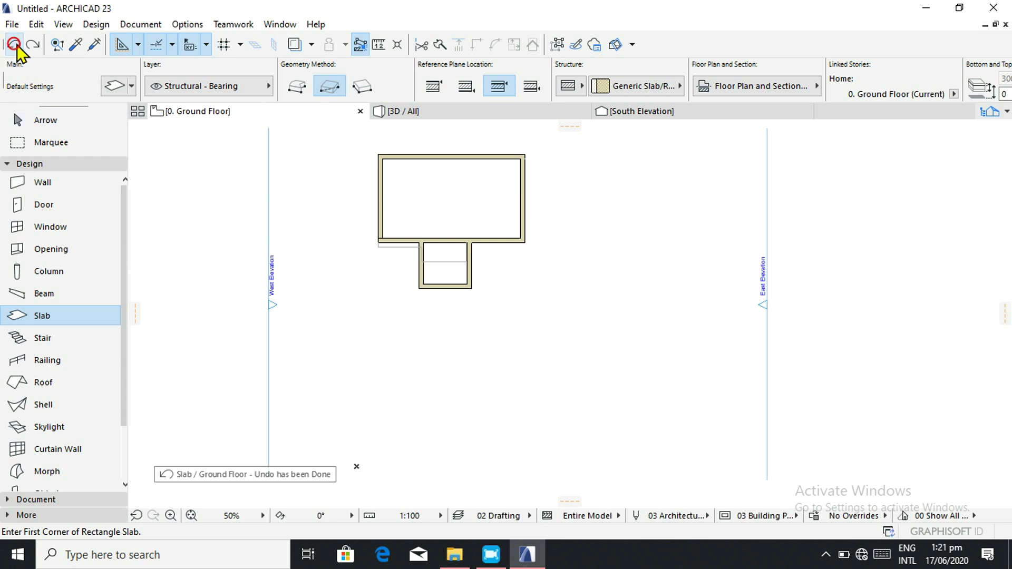
Set the Slab tool to polygonal geometry with a basic Concrete - Structural build-up and a thickness of 150 mm.
{"action": "scroll", "coordinate": [382, 145], "scroll_direction": "up", "scroll_amount": 4}
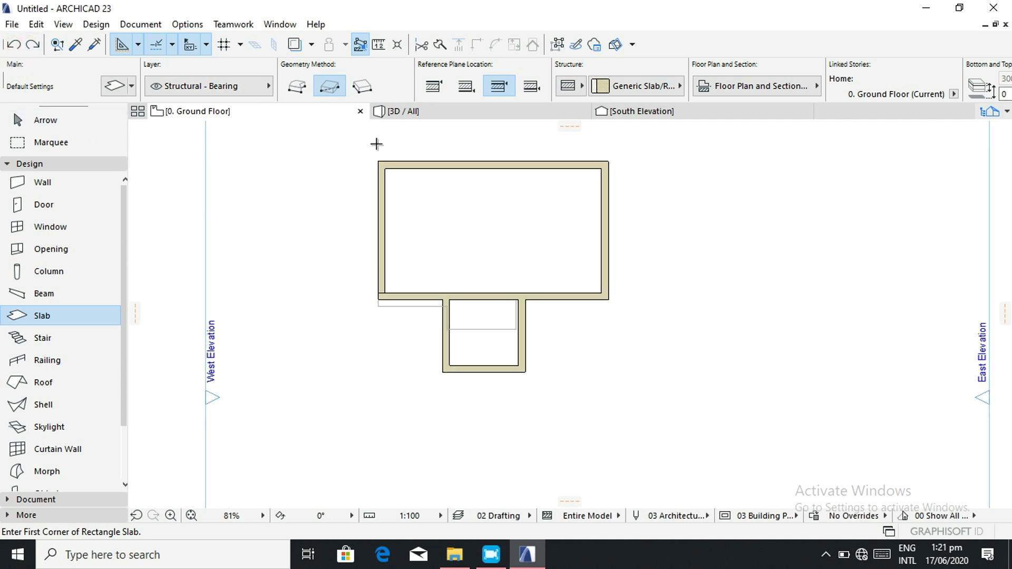
{"action": "scroll", "coordinate": [431, 230], "scroll_direction": "down", "scroll_amount": 1}
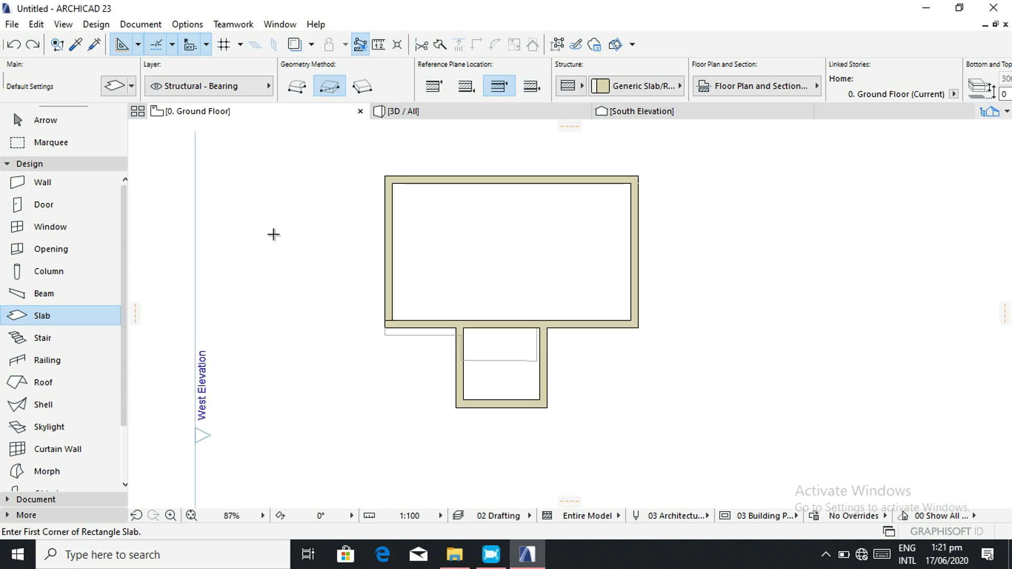
{"action": "left_click", "coordinate": [297, 86]}
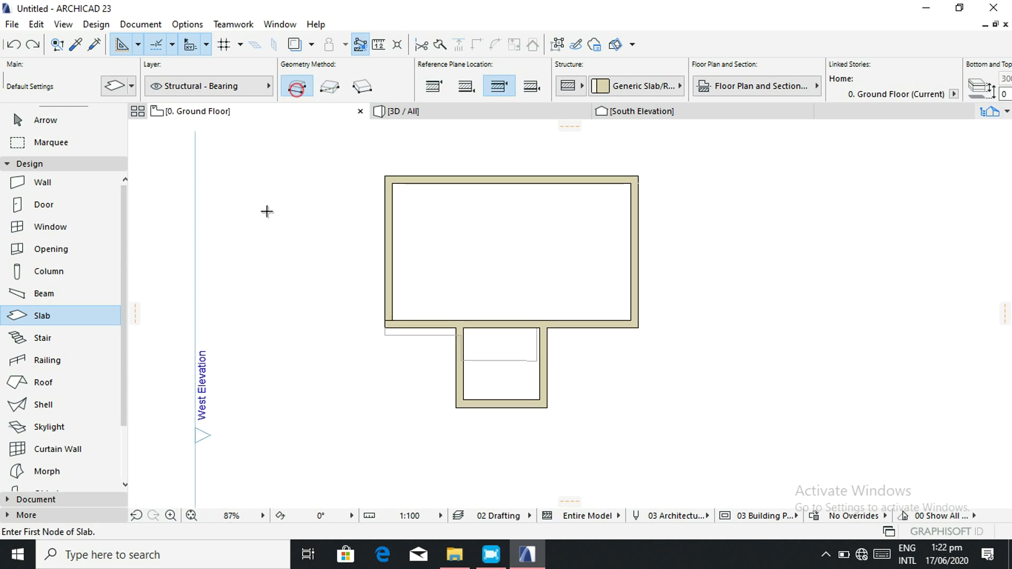
{"action": "left_click", "coordinate": [120, 85]}
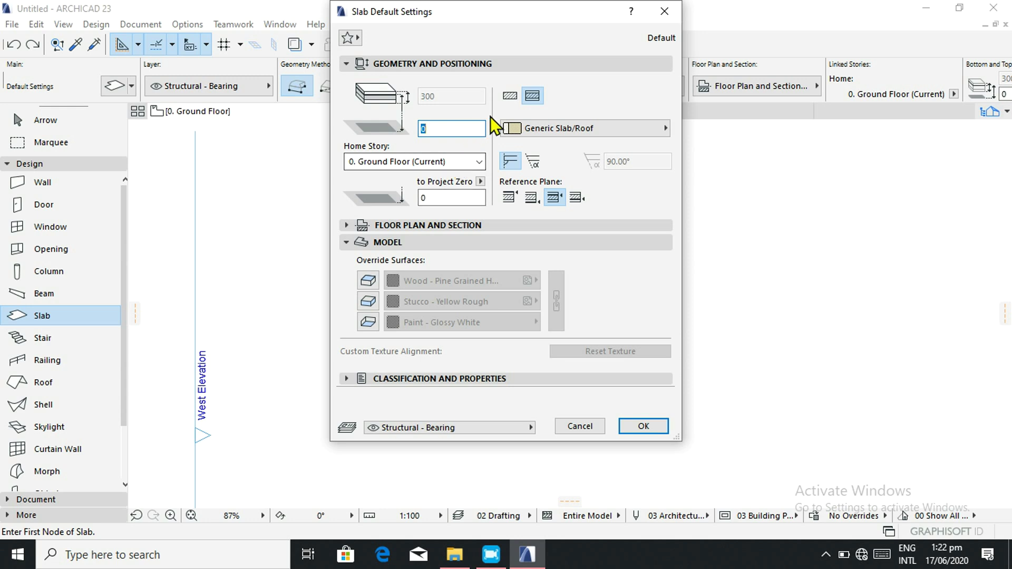
{"action": "left_click", "coordinate": [509, 94]}
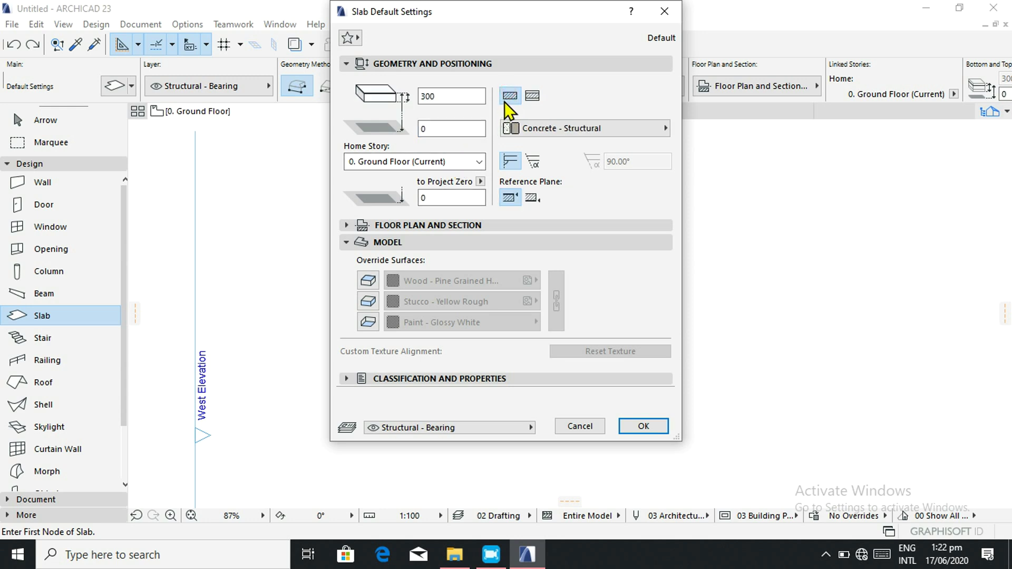
{"action": "left_click", "coordinate": [459, 97]}
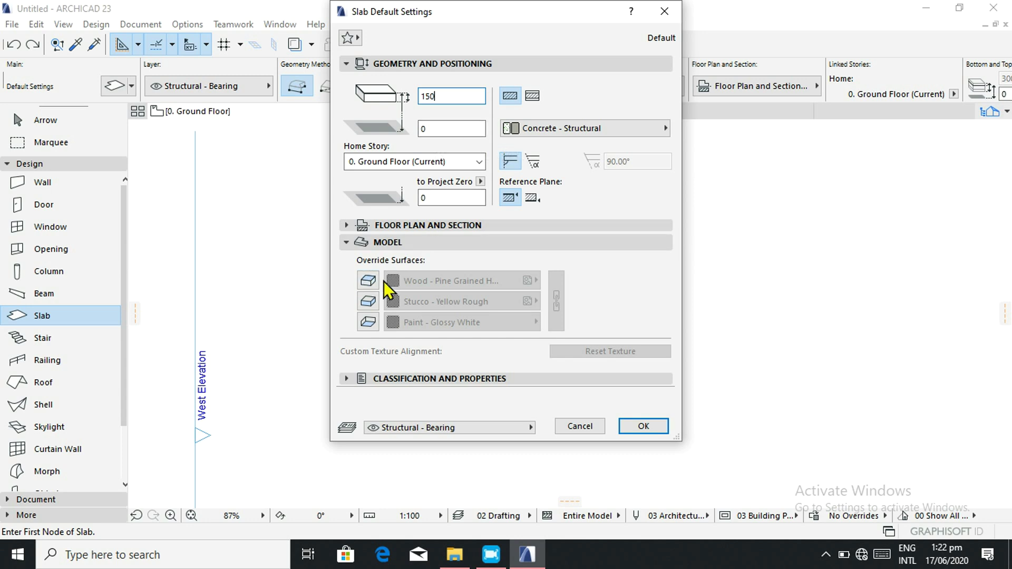
Enable the top, edge and bottom surface overrides in the slab defaults and set the top surface to Wood - Mahogany Horizontal.
{"action": "left_click", "coordinate": [368, 281]}
{"action": "left_click", "coordinate": [368, 301]}
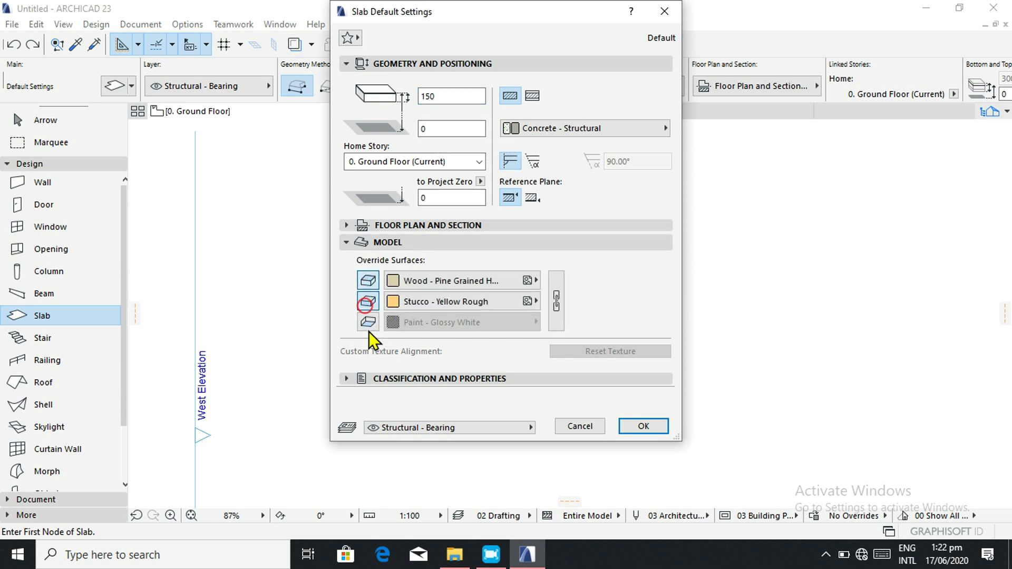
{"action": "left_click", "coordinate": [368, 322]}
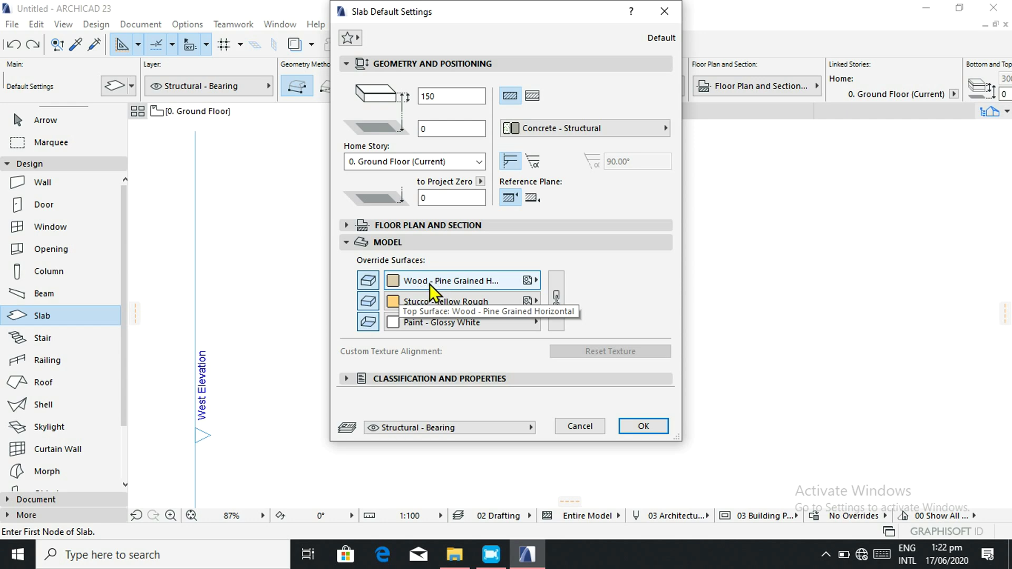
{"action": "left_click", "coordinate": [534, 282]}
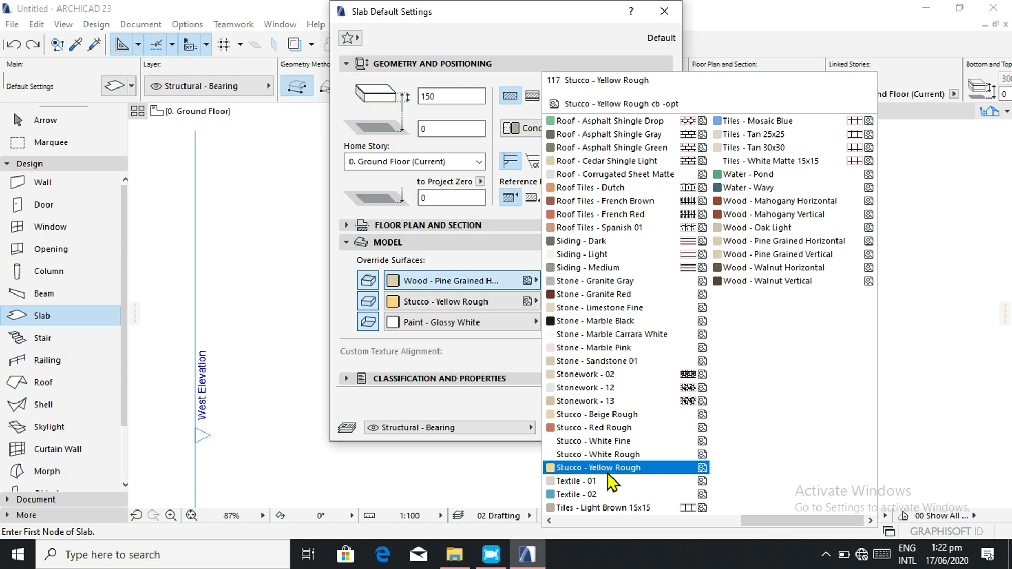
{"action": "left_click", "coordinate": [549, 521]}
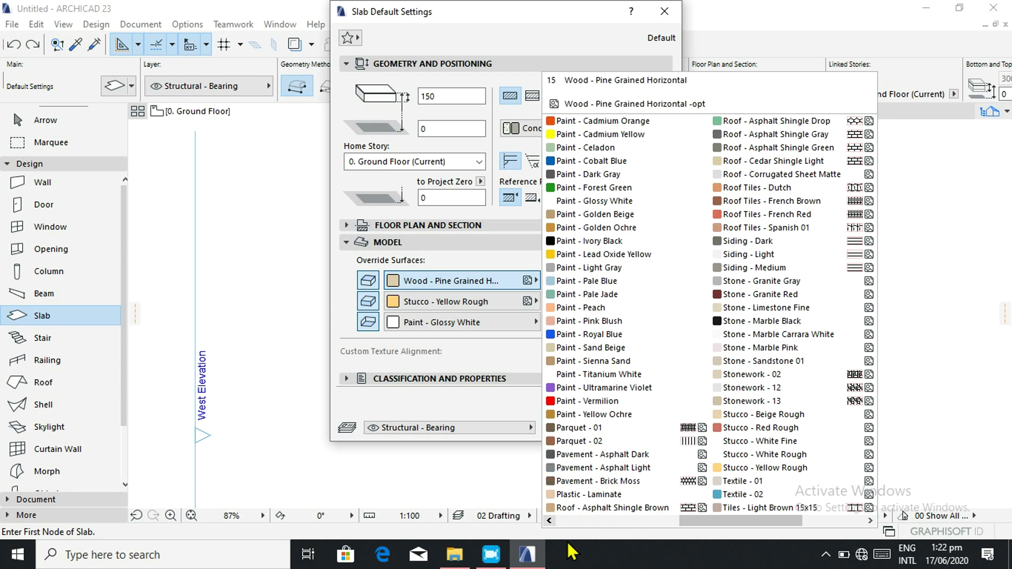
{"action": "left_click", "coordinate": [549, 521]}
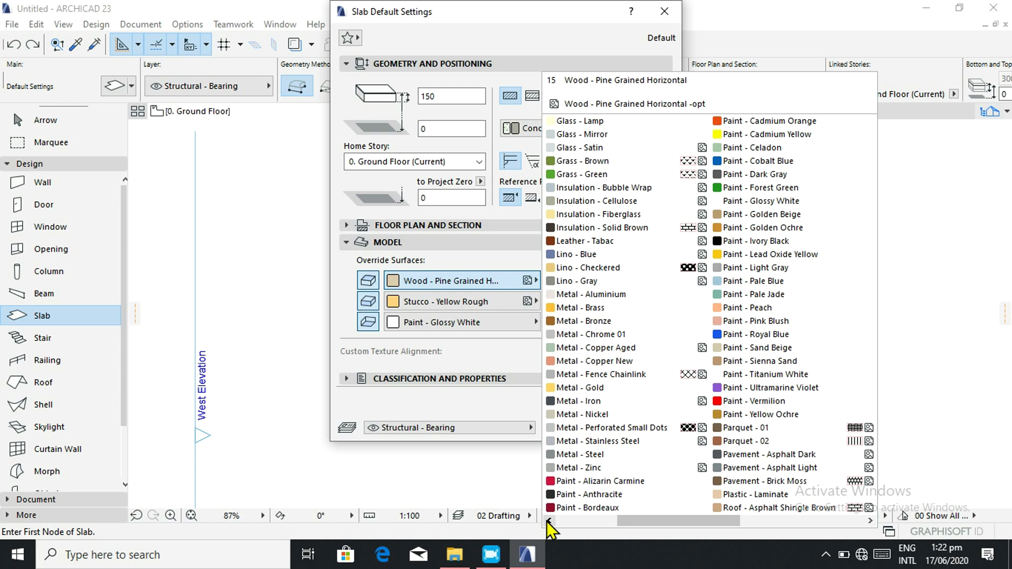
{"action": "left_click", "coordinate": [870, 521]}
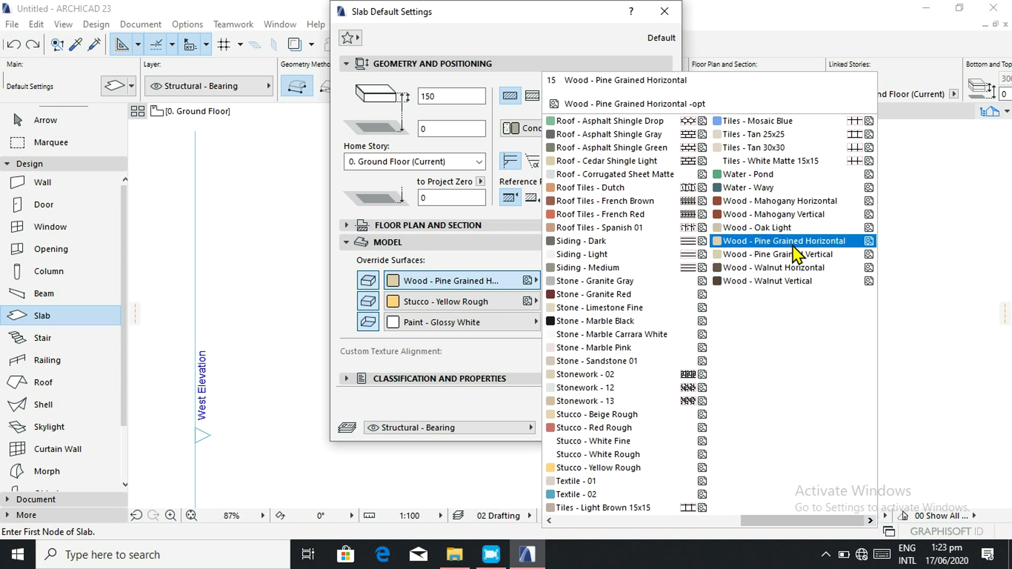
{"action": "left_click", "coordinate": [761, 203]}
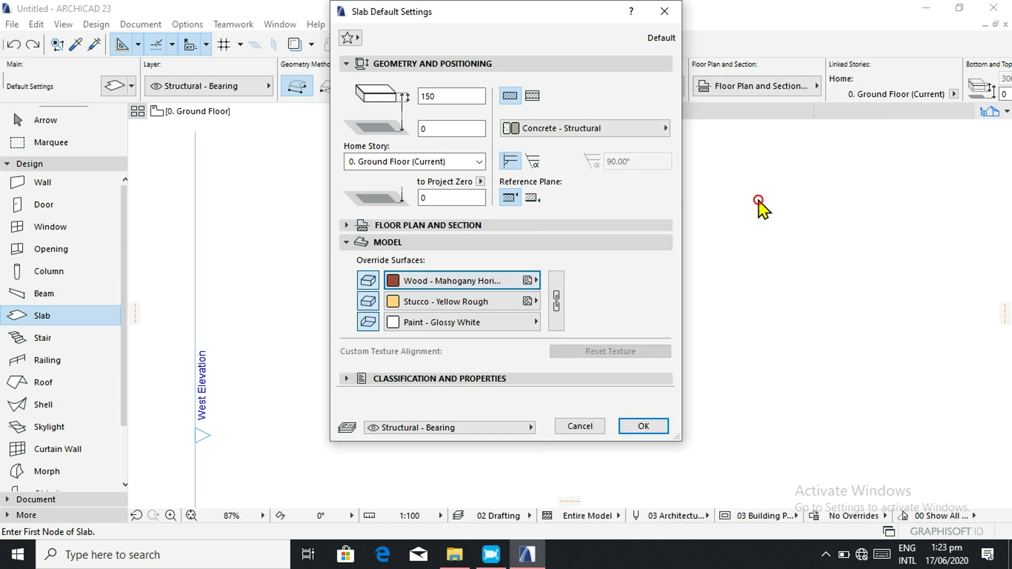
Set the slab's edge surface override to Stucco - White Fine and accept the default settings.
{"action": "left_click", "coordinate": [370, 303]}
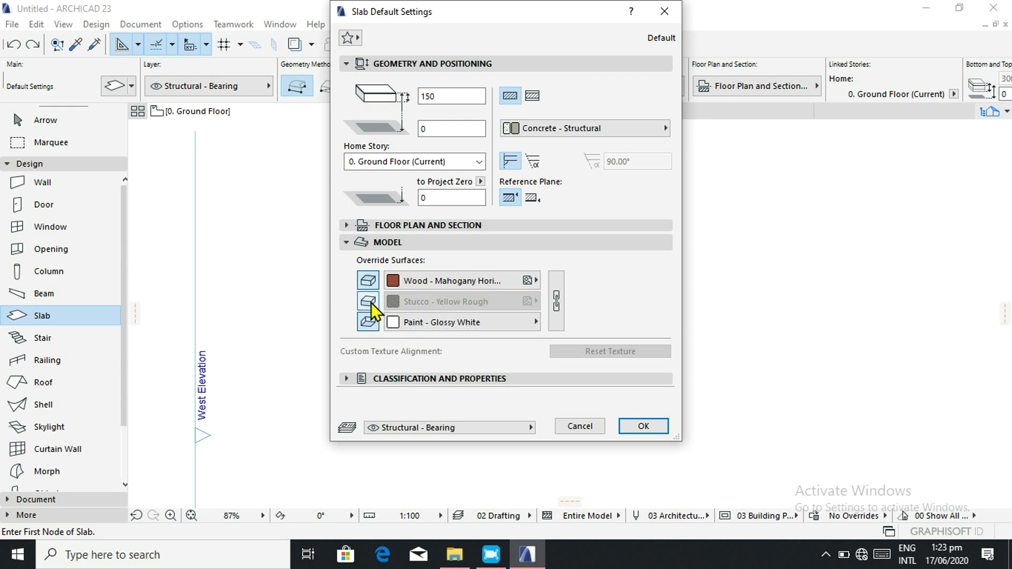
{"action": "left_click", "coordinate": [368, 301]}
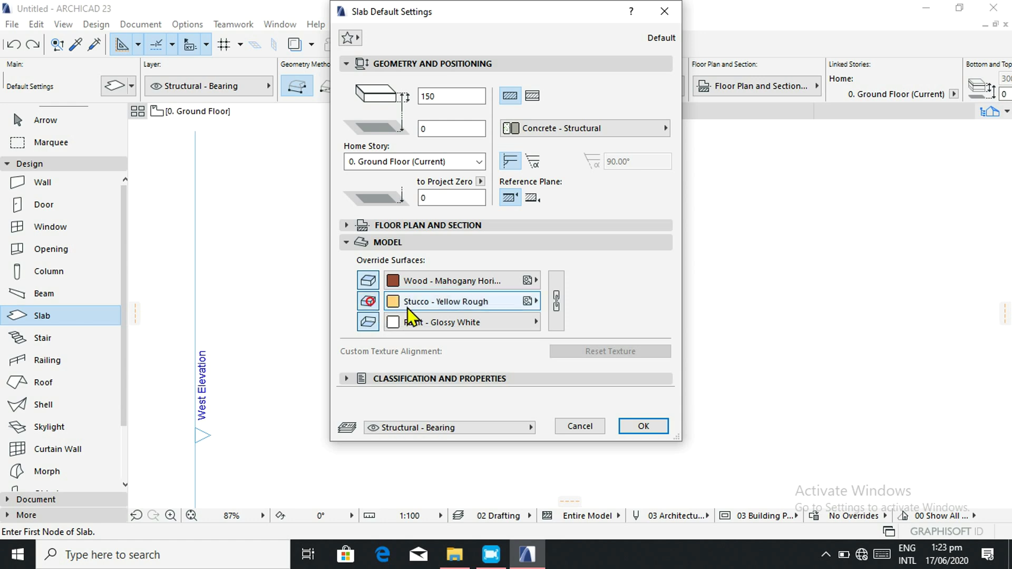
{"action": "left_click", "coordinate": [529, 300]}
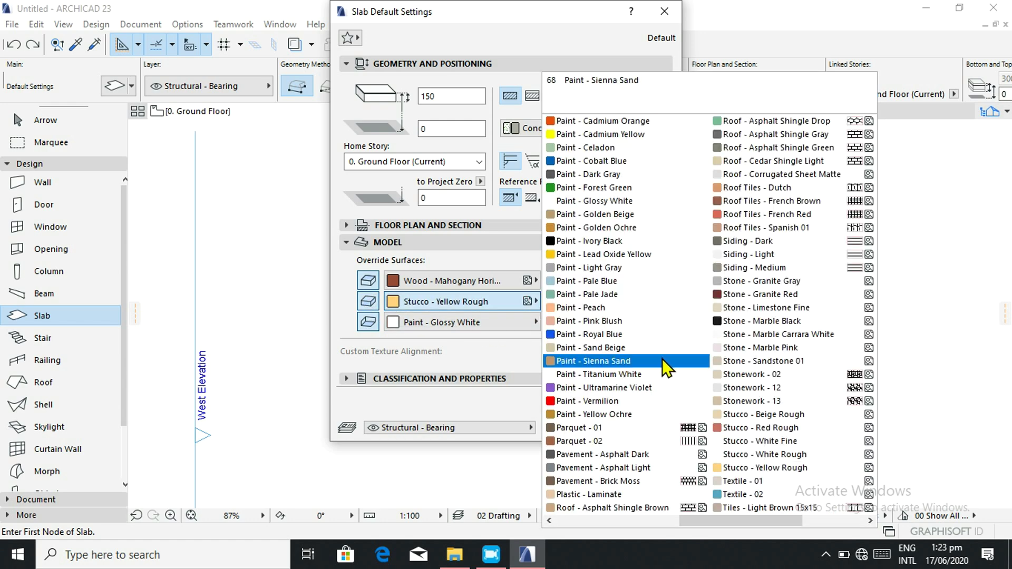
{"action": "left_click", "coordinate": [741, 441]}
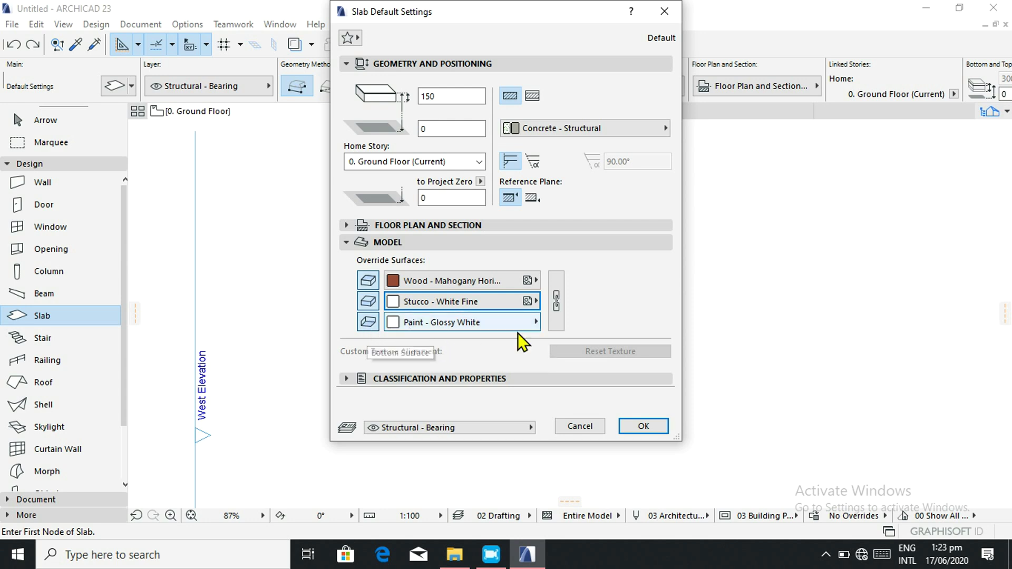
{"action": "left_click", "coordinate": [644, 427]}
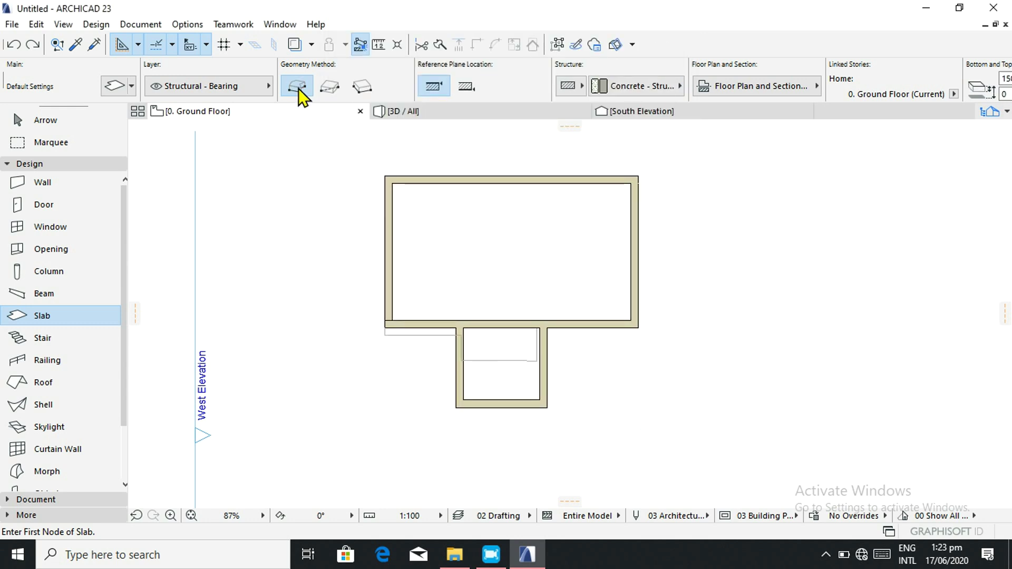
Draw a polygonal slab through the outer wall corners of the main enclosure and the front projection, closing it at the top-left corner.
{"action": "left_click", "coordinate": [297, 87]}
{"action": "left_click", "coordinate": [385, 174]}
{"action": "key", "text": "Escape"}
{"action": "left_click", "coordinate": [385, 176]}
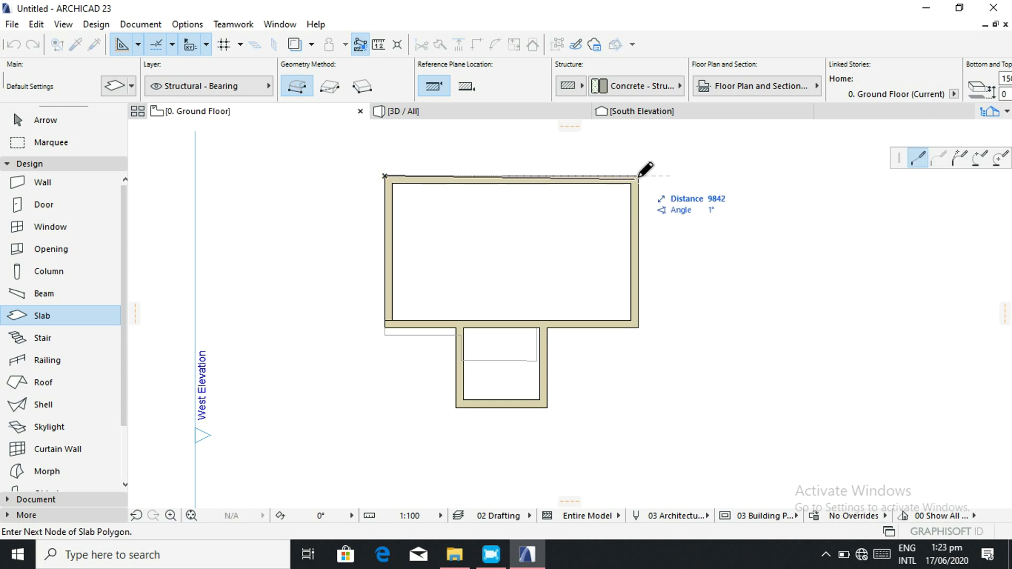
{"action": "left_click", "coordinate": [638, 176]}
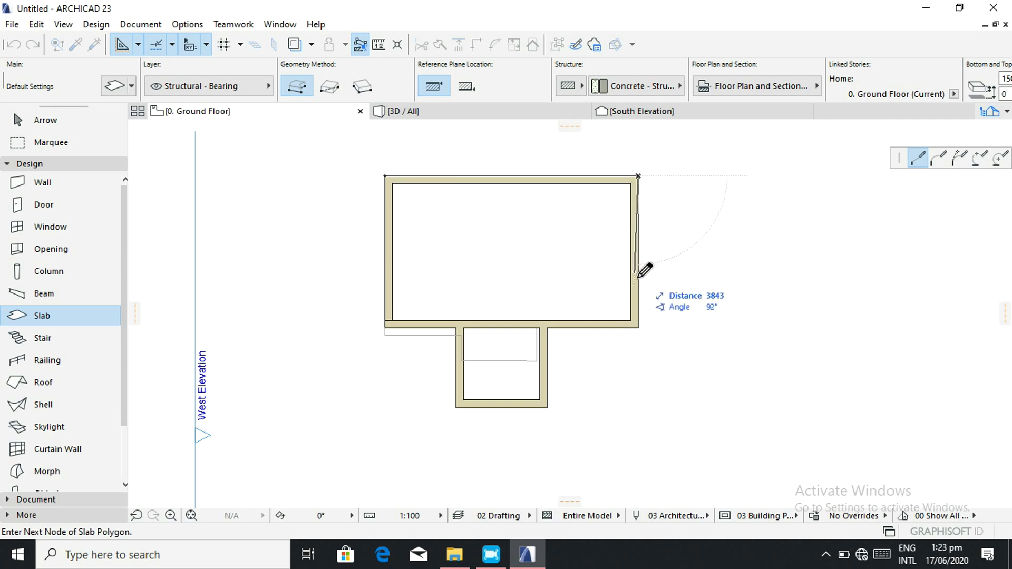
{"action": "left_click", "coordinate": [638, 328]}
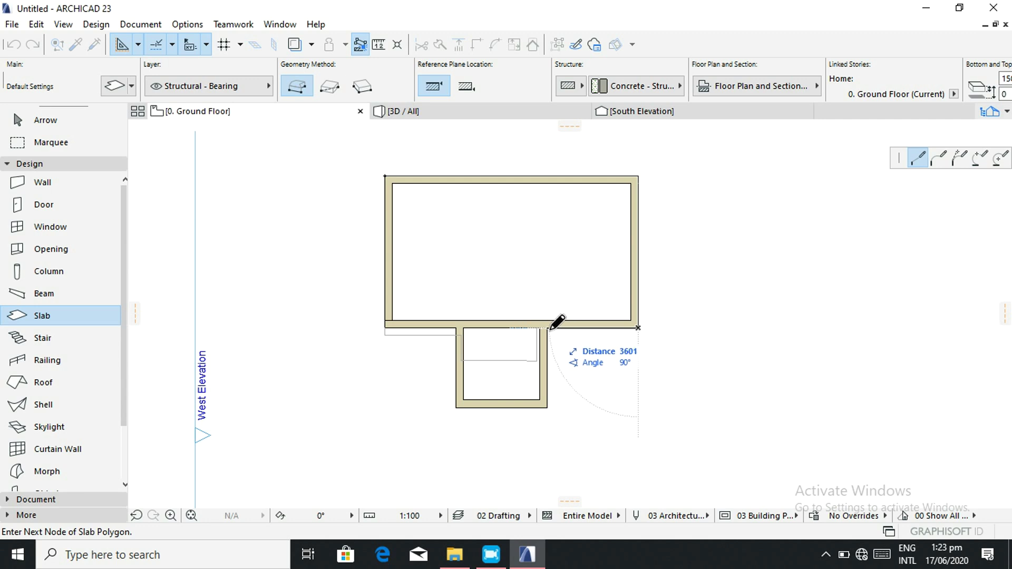
{"action": "left_click", "coordinate": [547, 328]}
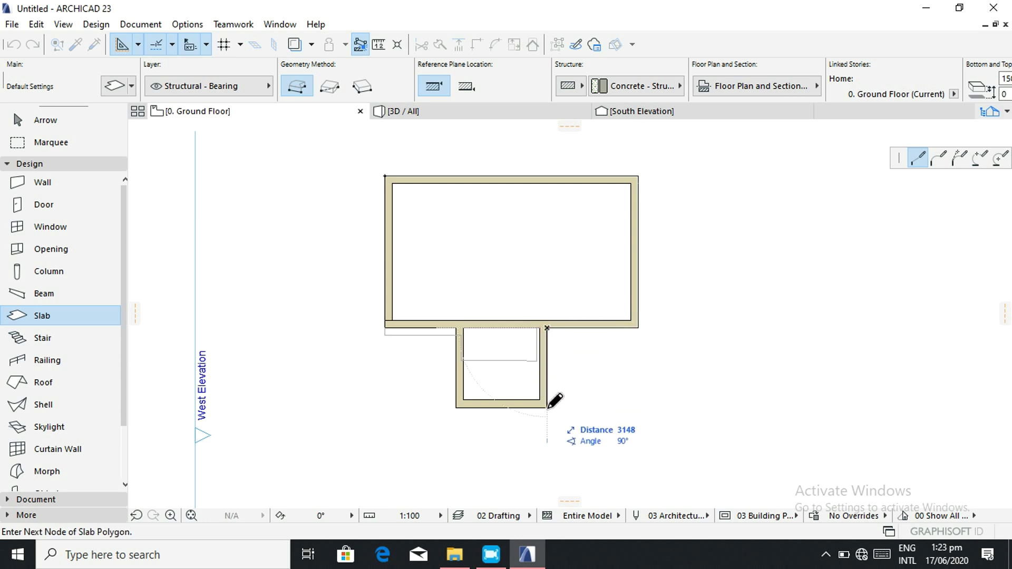
{"action": "left_click", "coordinate": [547, 408]}
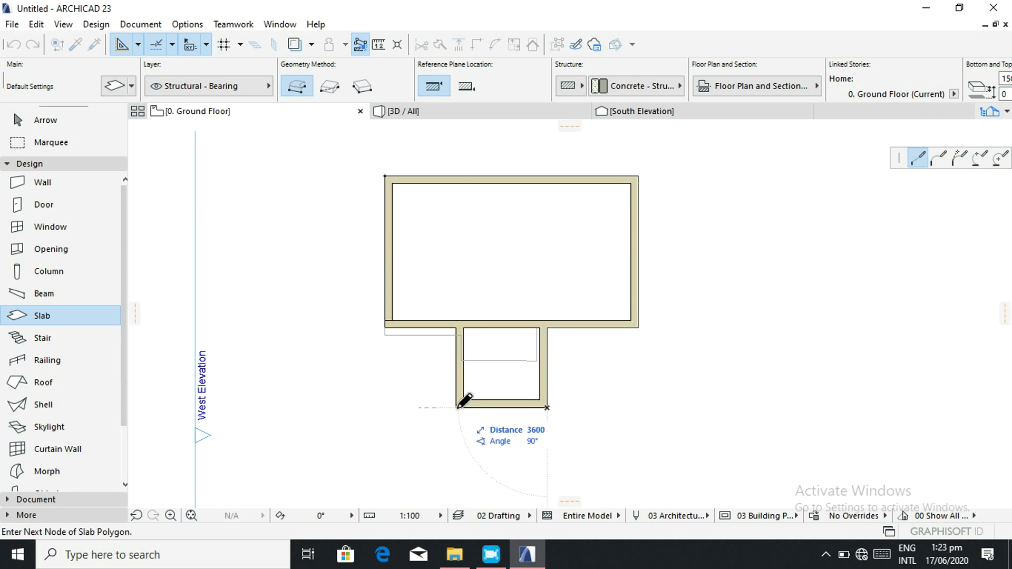
{"action": "left_click", "coordinate": [456, 408]}
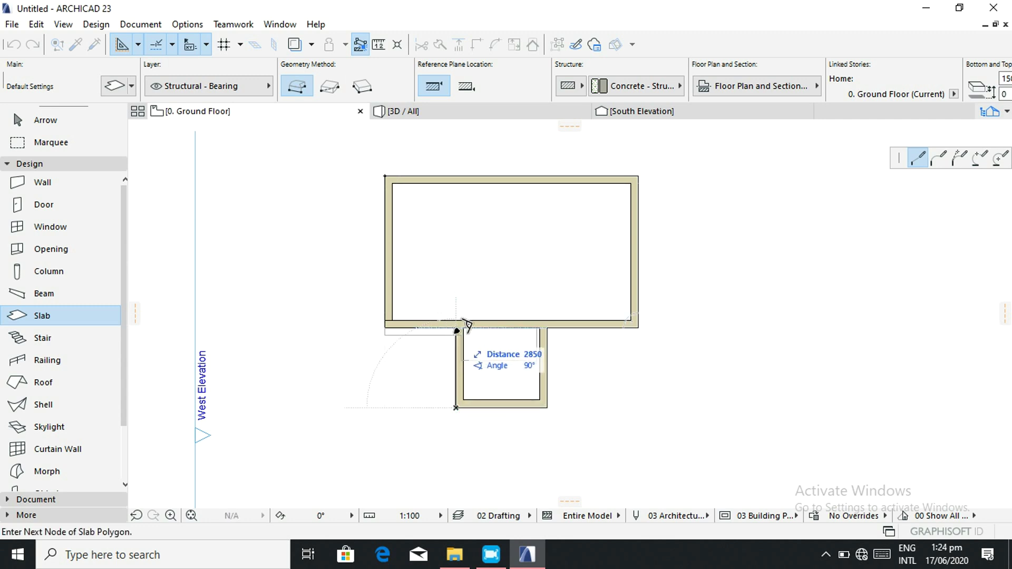
{"action": "left_click", "coordinate": [455, 328]}
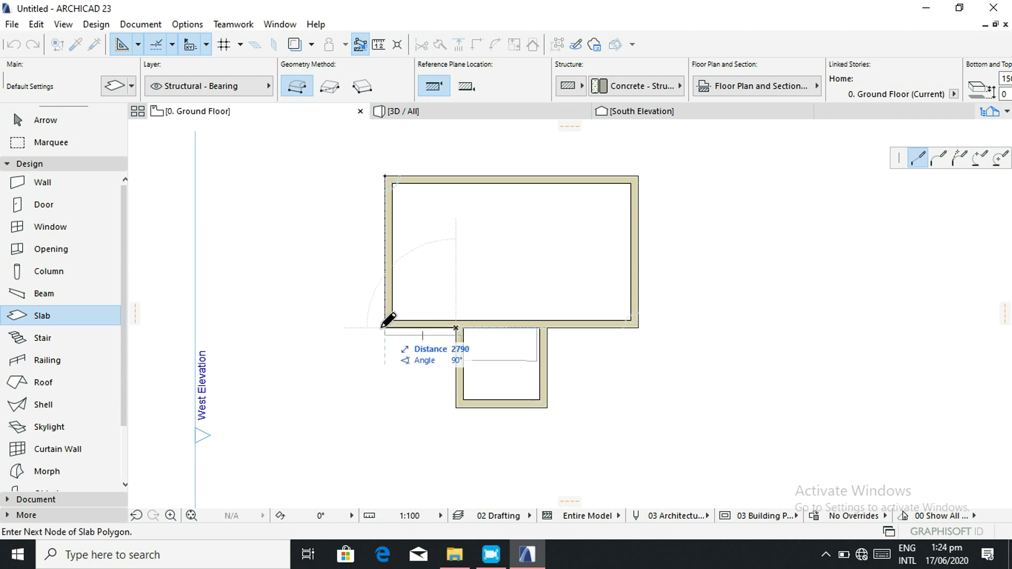
{"action": "left_click", "coordinate": [385, 328]}
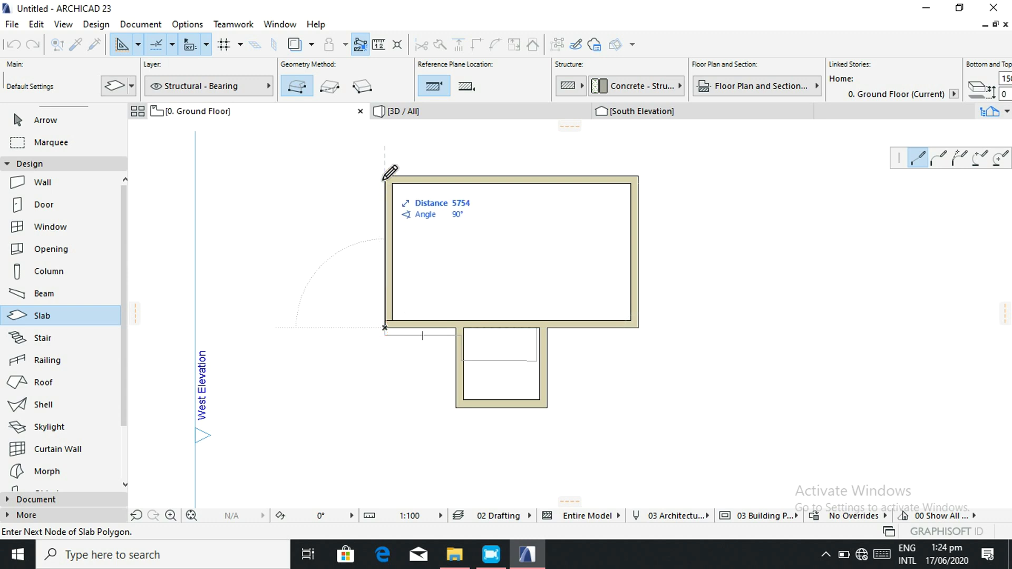
{"action": "left_click", "coordinate": [383, 175]}
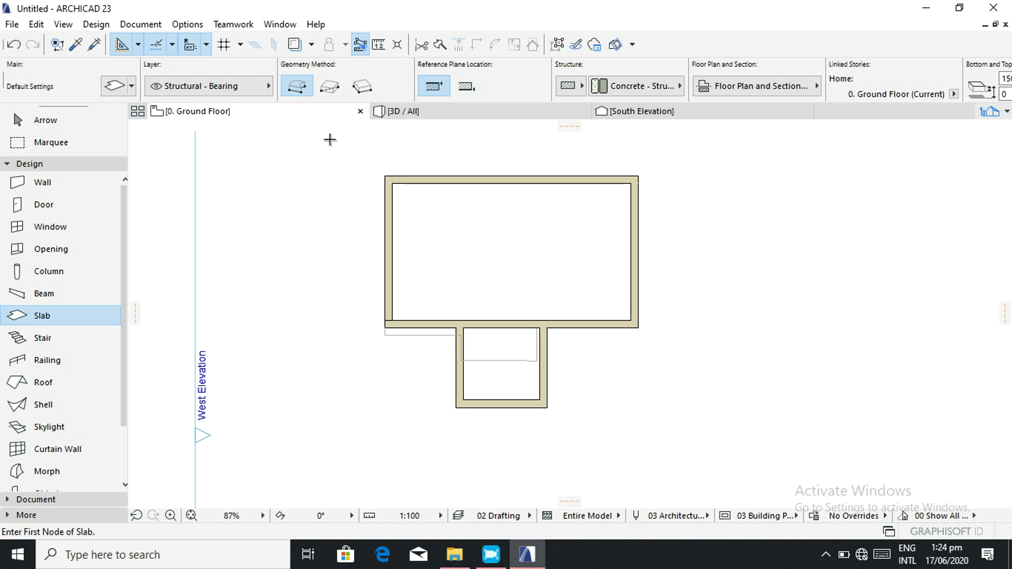
Examine the new slab's mahogany floor finish inside both enclosures in the 3D view, from above and at an angle.
{"action": "left_click", "coordinate": [452, 115]}
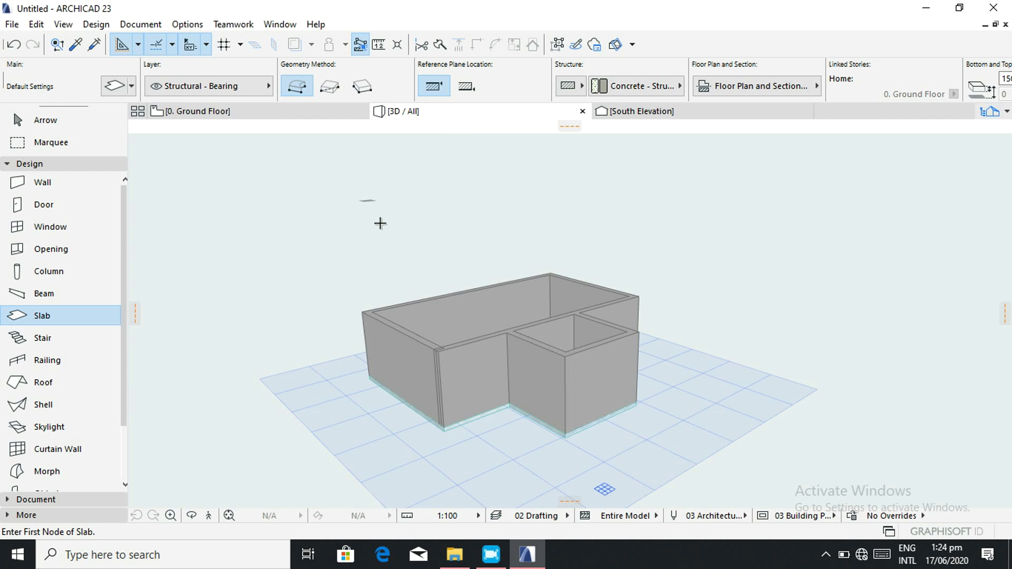
{"action": "left_click", "coordinate": [191, 516]}
{"action": "left_click_drag", "start_coordinate": [428, 292], "coordinate": [639, 417]}
{"action": "scroll", "coordinate": [508, 388], "scroll_direction": "up", "scroll_amount": 10}
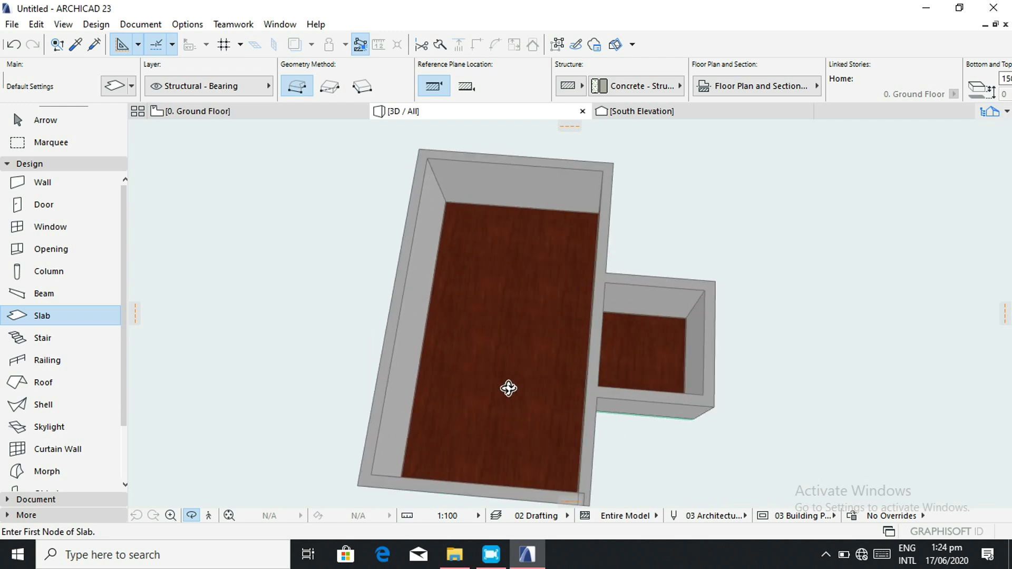
{"action": "scroll", "coordinate": [509, 388], "scroll_direction": "up", "scroll_amount": 3}
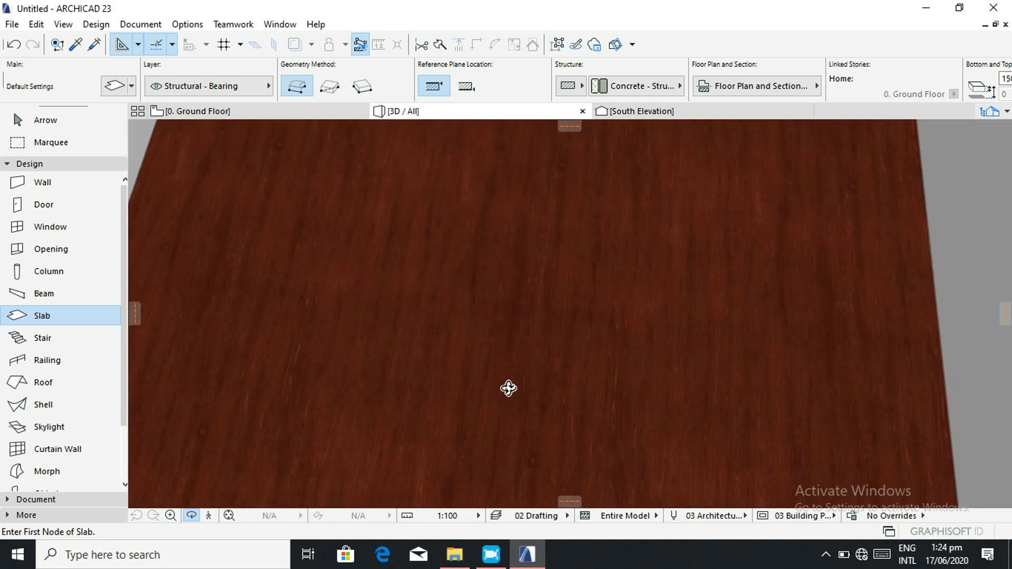
{"action": "scroll", "coordinate": [508, 388], "scroll_direction": "down", "scroll_amount": 4}
{"action": "scroll", "coordinate": [508, 389], "scroll_direction": "down", "scroll_amount": 6}
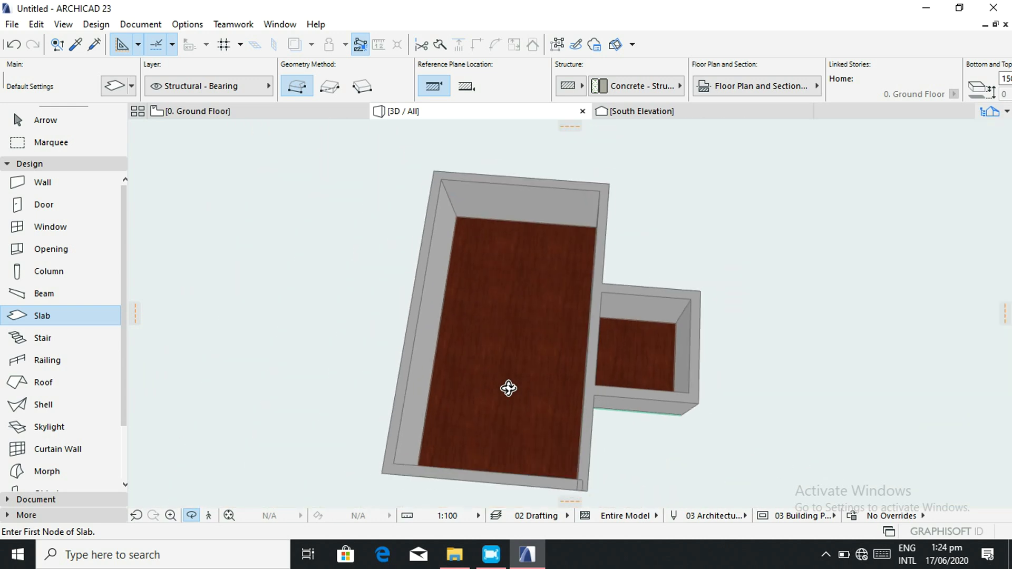
{"action": "left_click_drag", "start_coordinate": [630, 454], "coordinate": [307, 380]}
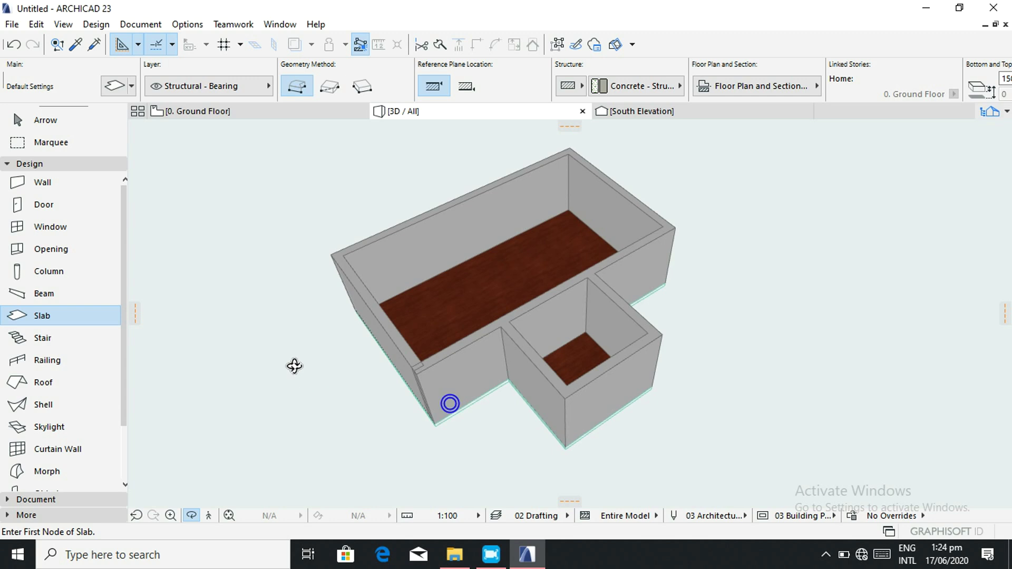
Change the existing floor slab's top surface override to Wood - Pine Grained Horizontal from the ground floor plan, and deselect the slab.
{"action": "left_click", "coordinate": [240, 113]}
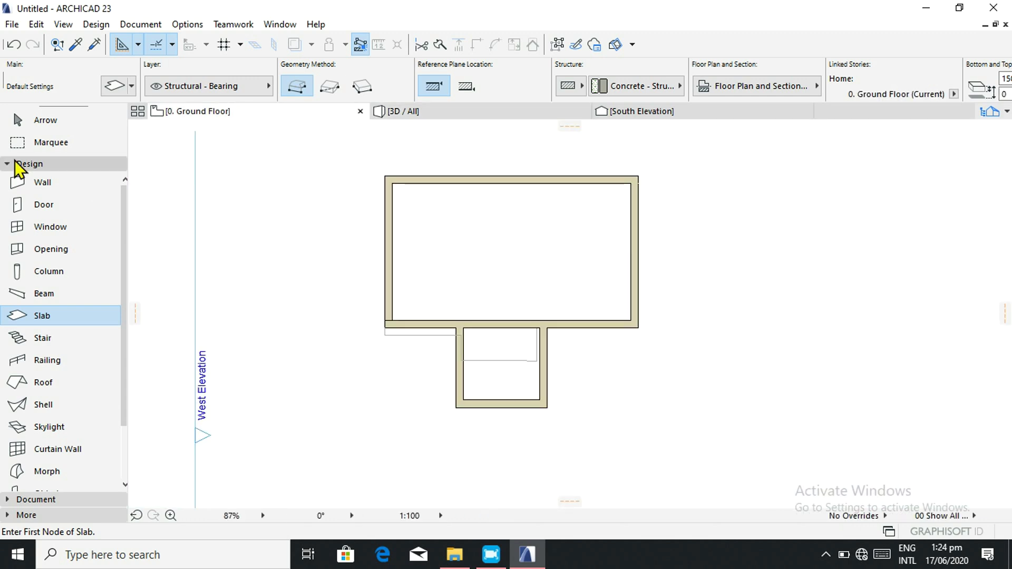
{"action": "left_click", "coordinate": [39, 126]}
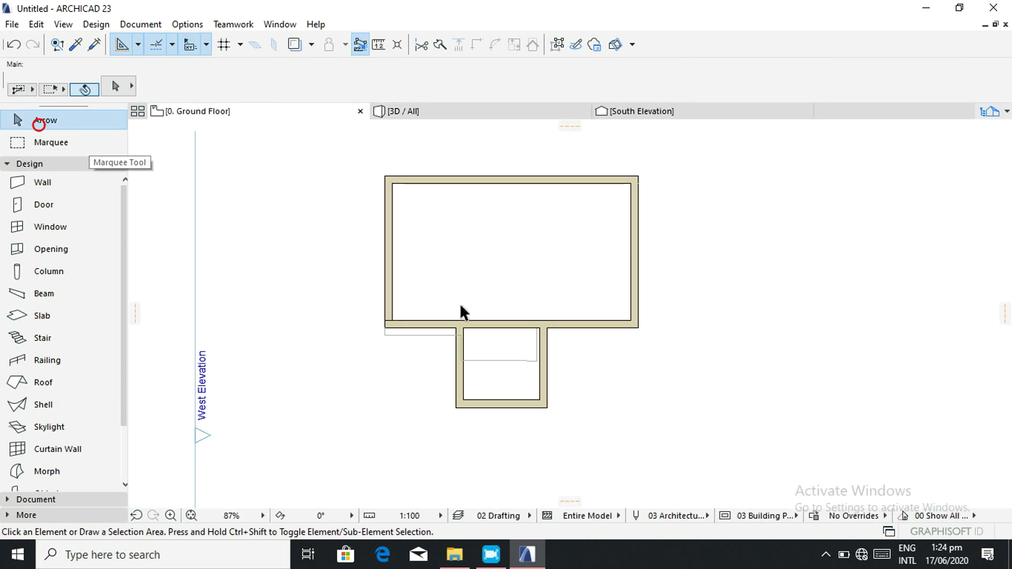
{"action": "left_click", "coordinate": [456, 267]}
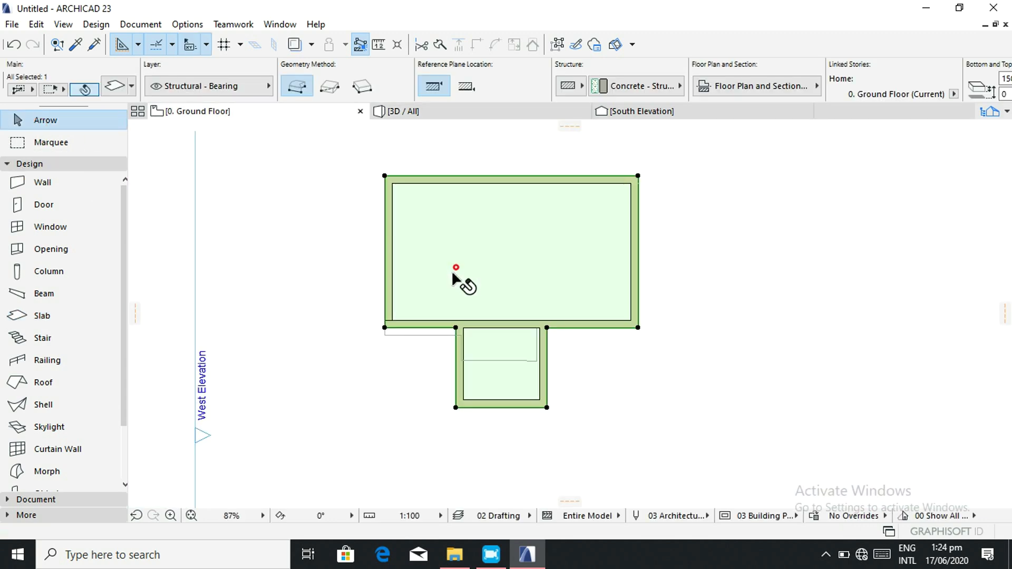
{"action": "left_click", "coordinate": [113, 87]}
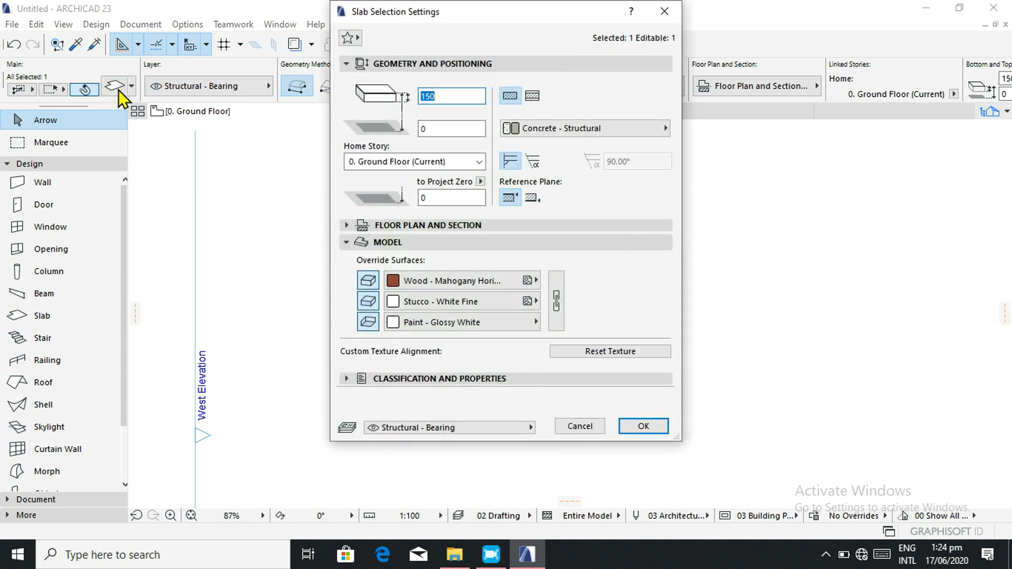
{"action": "left_click", "coordinate": [371, 281]}
{"action": "left_click", "coordinate": [368, 281]}
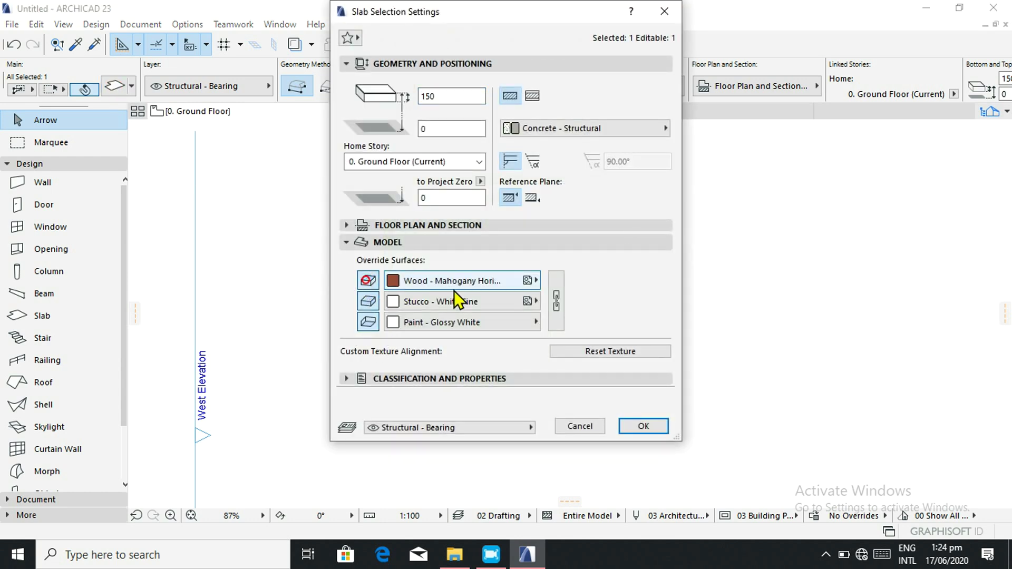
{"action": "left_click", "coordinate": [530, 281]}
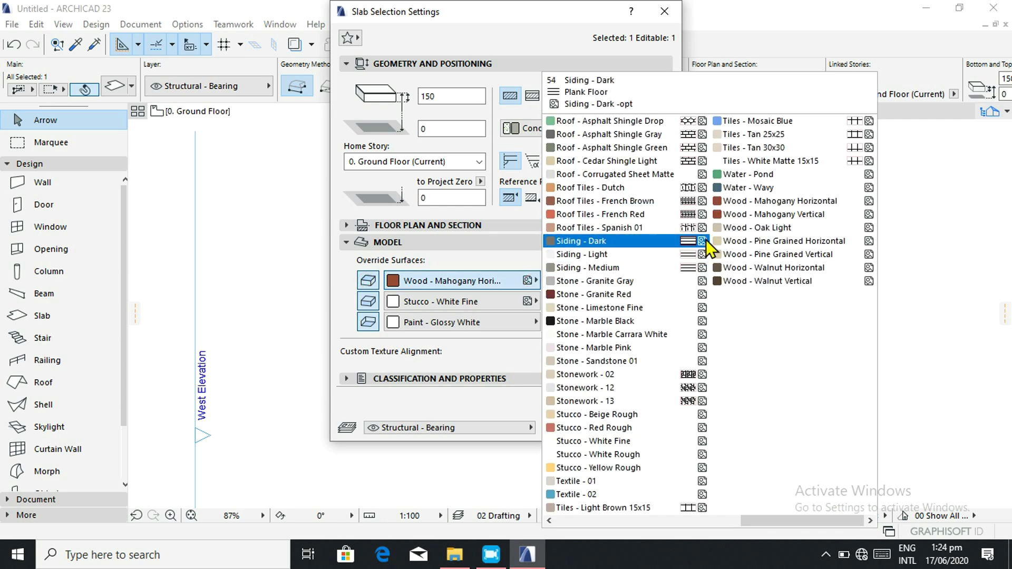
{"action": "left_click", "coordinate": [751, 242]}
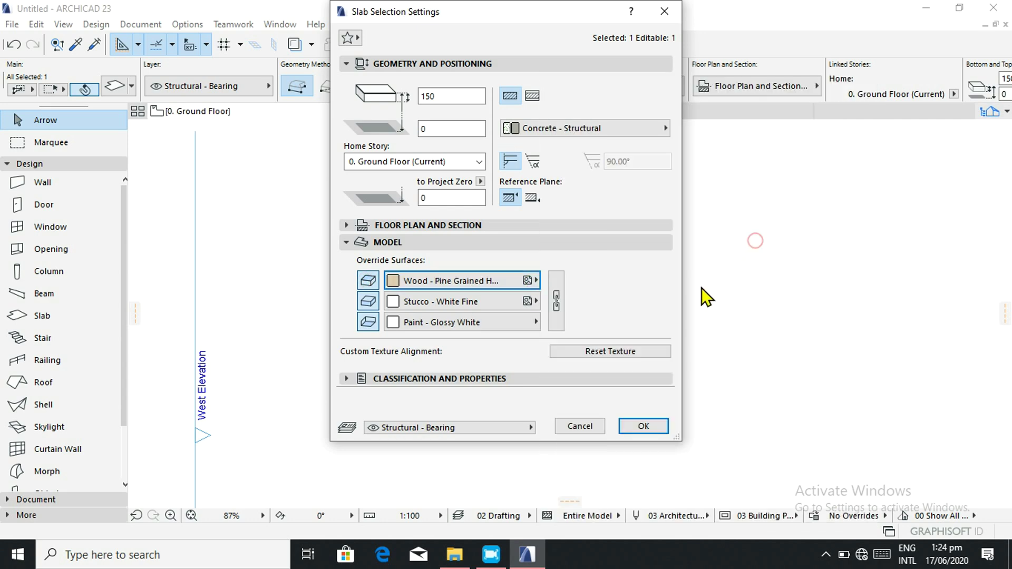
{"action": "left_click", "coordinate": [648, 427]}
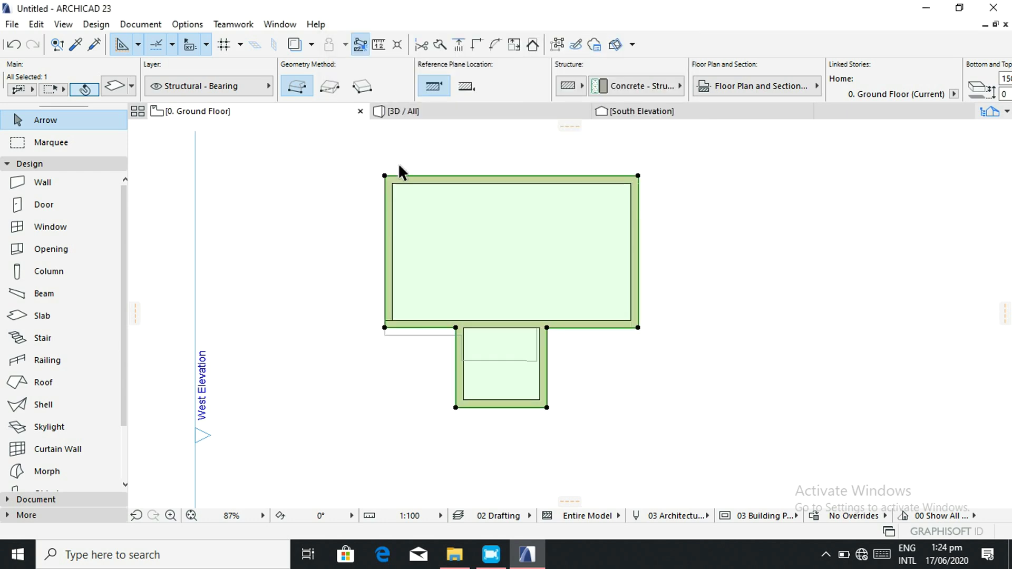
{"action": "left_click", "coordinate": [336, 158]}
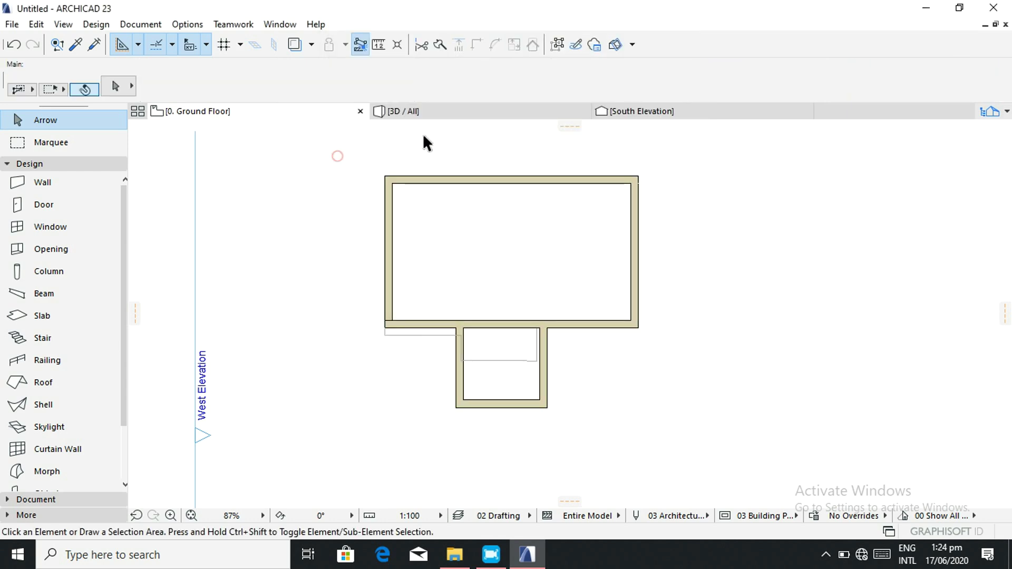
Examine the slab's pine floor finish in the 3D view, close up and from several angles around the building.
{"action": "left_click", "coordinate": [443, 110]}
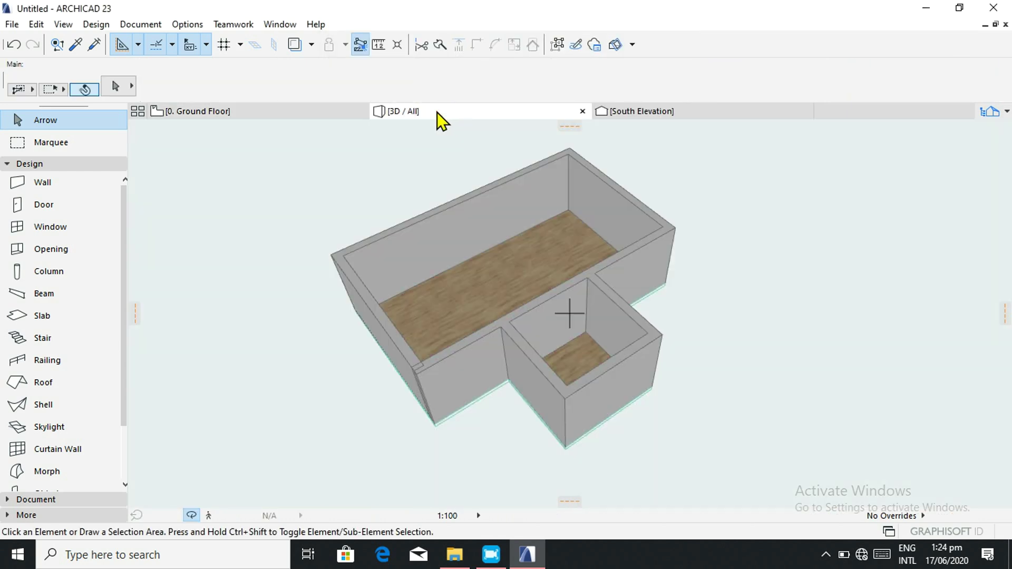
{"action": "left_click_drag", "start_coordinate": [426, 279], "coordinate": [519, 327]}
{"action": "scroll", "coordinate": [513, 332], "scroll_direction": "up", "scroll_amount": 10}
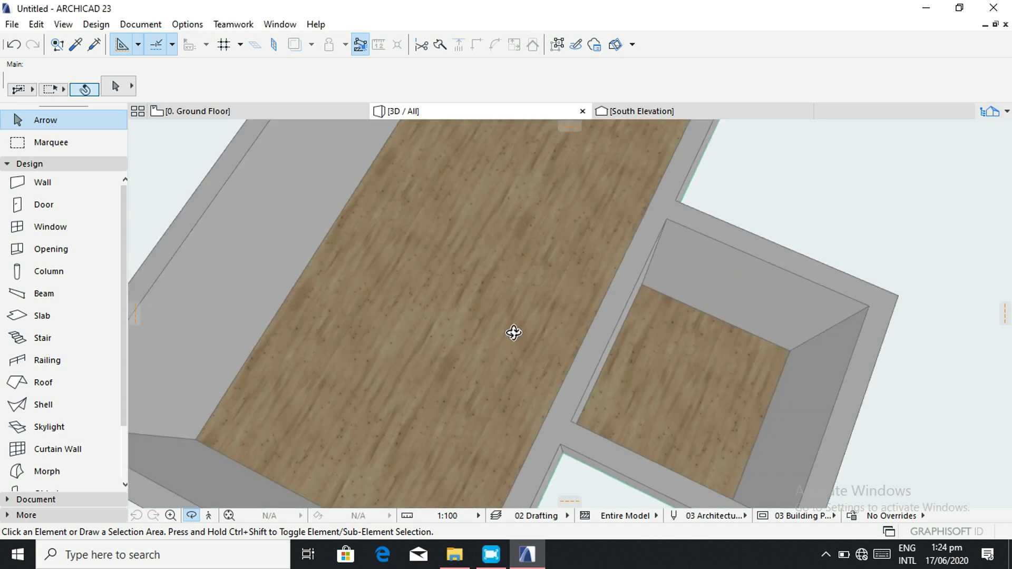
{"action": "scroll", "coordinate": [513, 332], "scroll_direction": "down", "scroll_amount": 10}
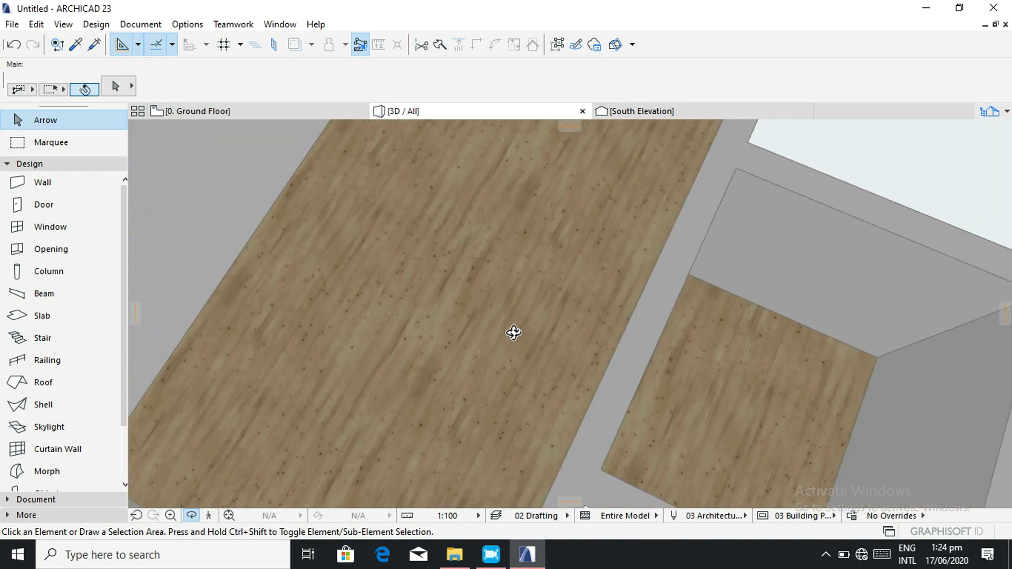
{"action": "left_click_drag", "start_coordinate": [578, 466], "coordinate": [401, 345]}
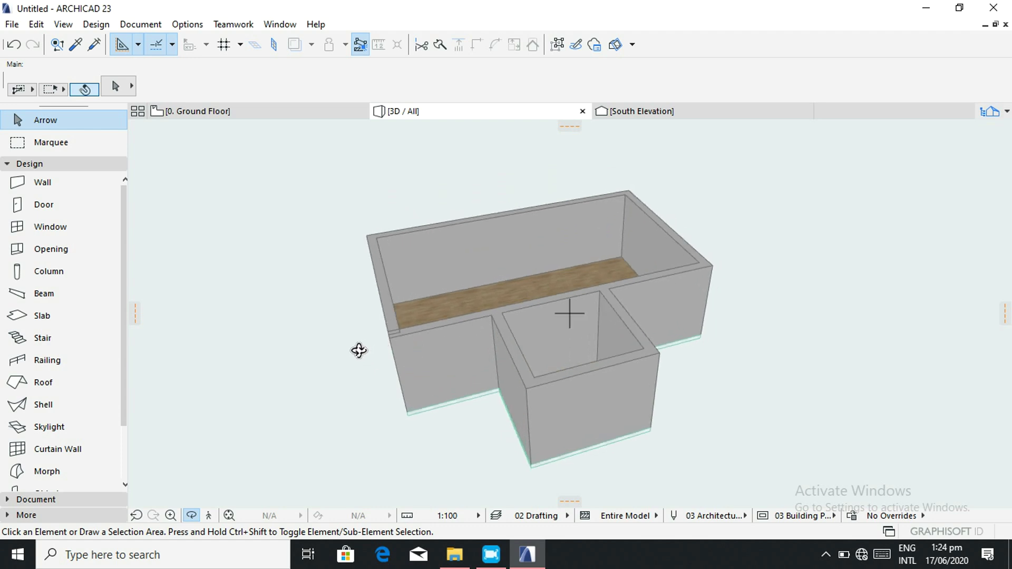
{"action": "mouse_move", "coordinate": [337, 336]}
{"action": "left_mouse_down"}
{"action": "mouse_move", "coordinate": [447, 363]}
{"action": "mouse_move", "coordinate": [443, 347]}
{"action": "left_mouse_up"}
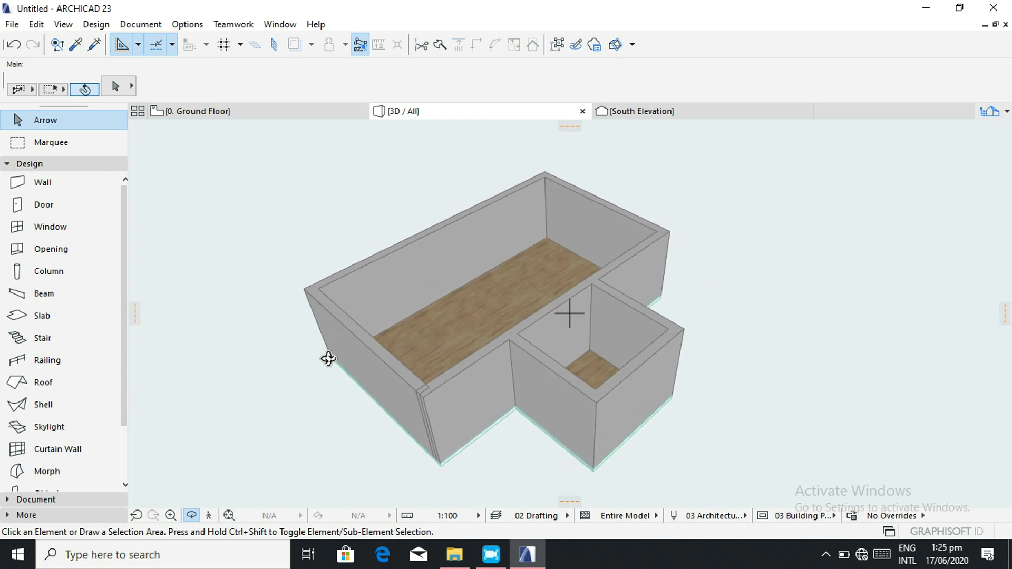
{"action": "left_click_drag", "start_coordinate": [351, 383], "coordinate": [346, 353]}
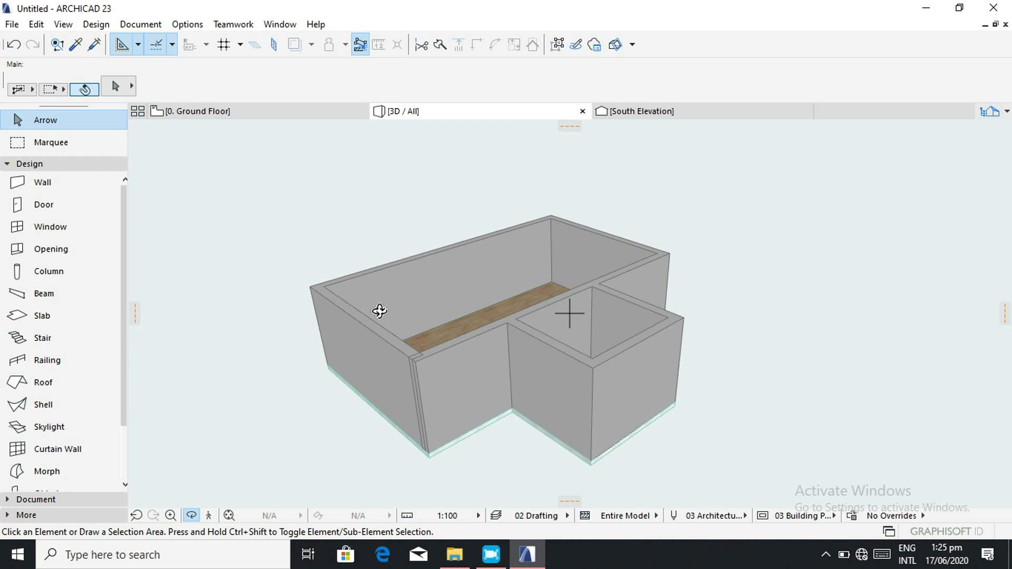
{"action": "mouse_move", "coordinate": [405, 312]}
{"action": "left_mouse_down"}
{"action": "mouse_move", "coordinate": [343, 339]}
{"action": "mouse_move", "coordinate": [334, 323]}
{"action": "mouse_move", "coordinate": [501, 396]}
{"action": "mouse_move", "coordinate": [350, 338]}
{"action": "mouse_move", "coordinate": [409, 357]}
{"action": "mouse_move", "coordinate": [378, 341]}
{"action": "mouse_move", "coordinate": [410, 317]}
{"action": "mouse_move", "coordinate": [395, 320]}
{"action": "left_mouse_up"}
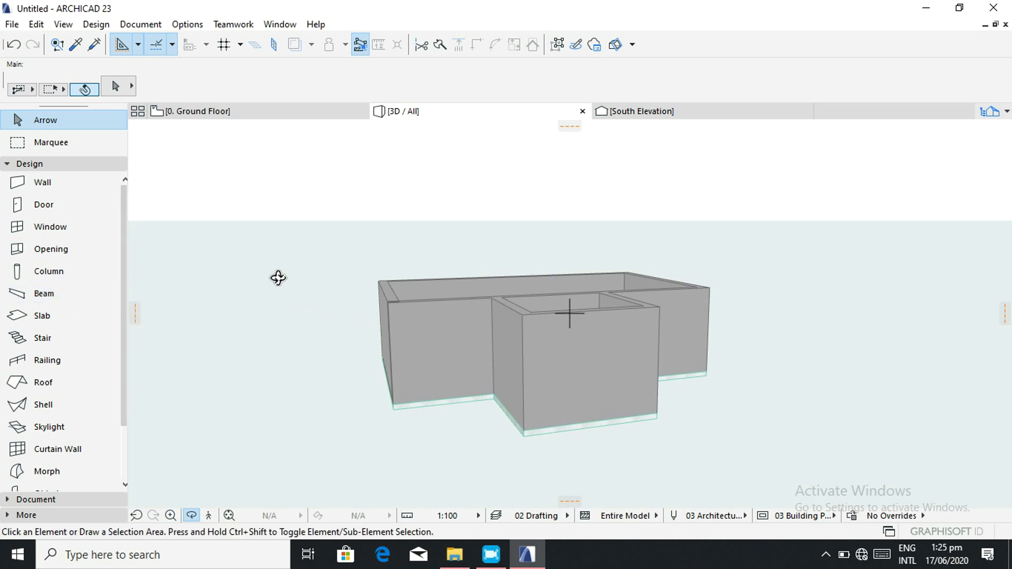
{"action": "left_click_drag", "start_coordinate": [294, 283], "coordinate": [312, 305]}
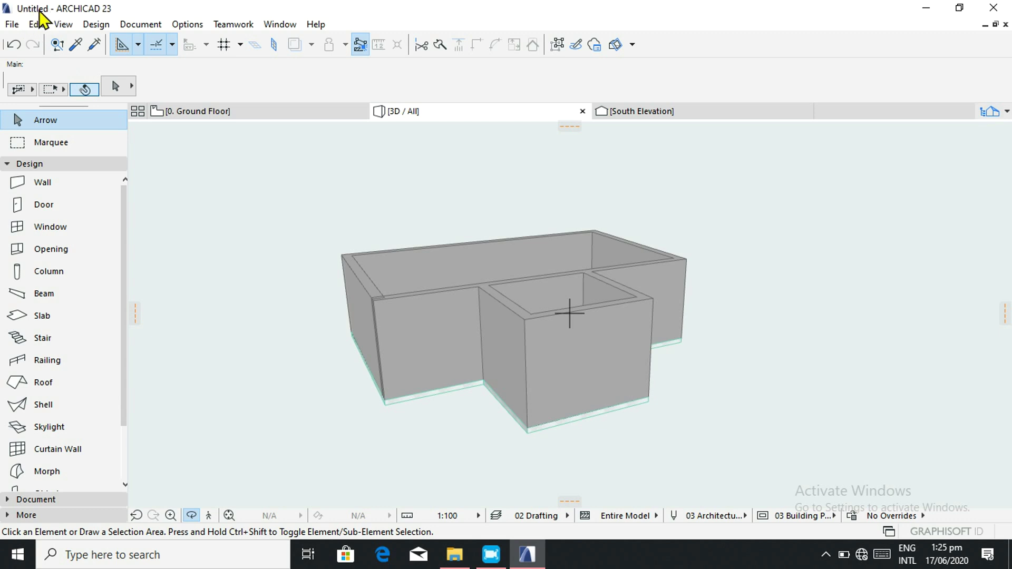
Save the project to the Desktop as BASIC TUTORIAL 1 in ARCHICAD Solo Project format and minimize the window.
{"action": "left_click", "coordinate": [12, 25]}
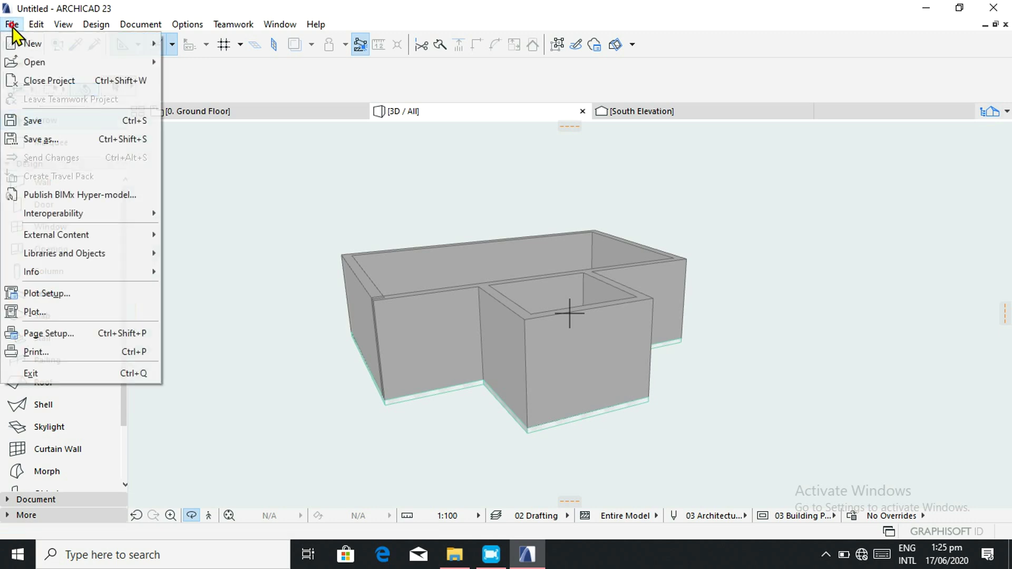
{"action": "left_click", "coordinate": [44, 122]}
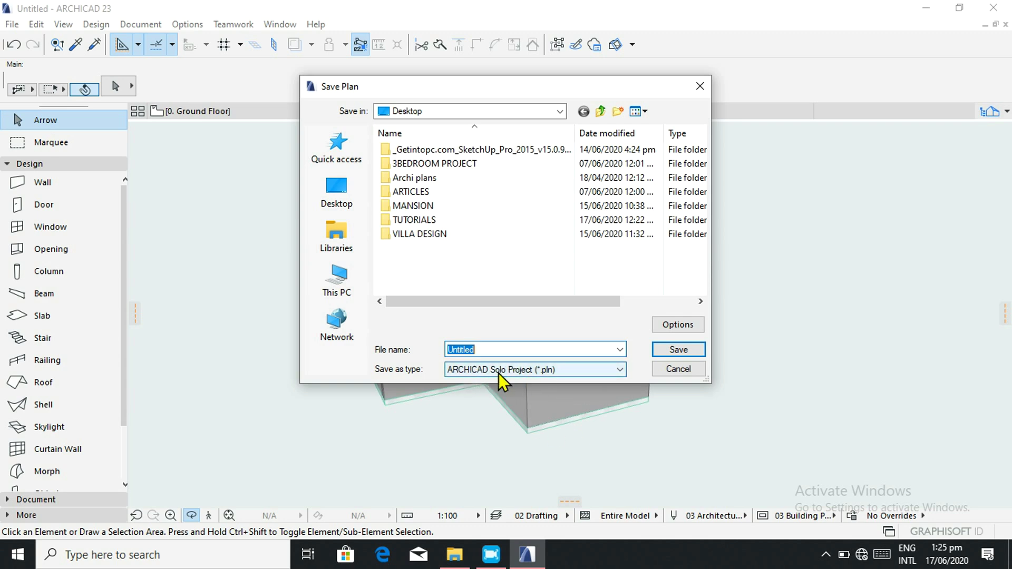
{"action": "left_click", "coordinate": [506, 350]}
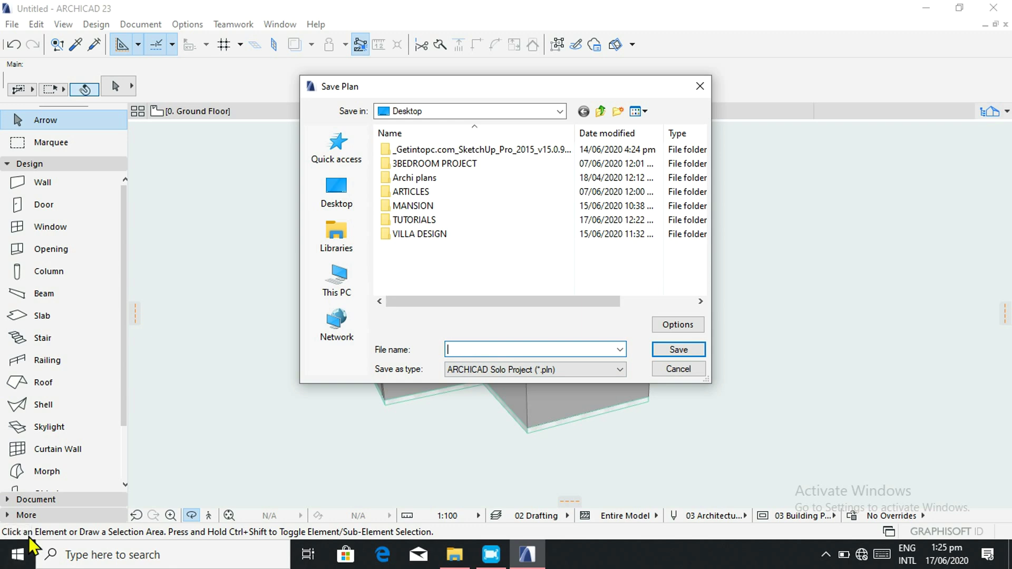
{"action": "type", "text": "v"}
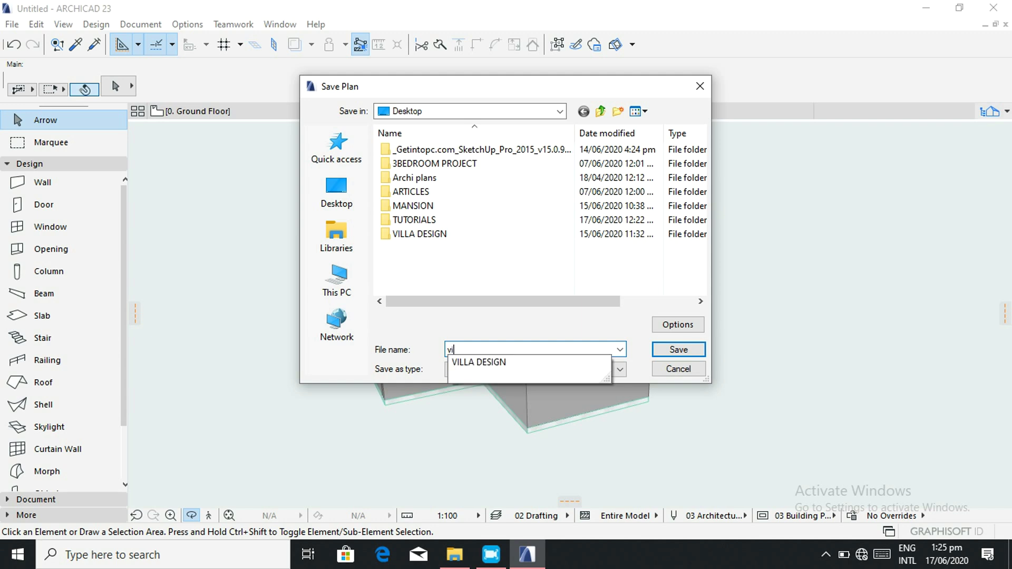
{"action": "key", "text": "BackSpace"}
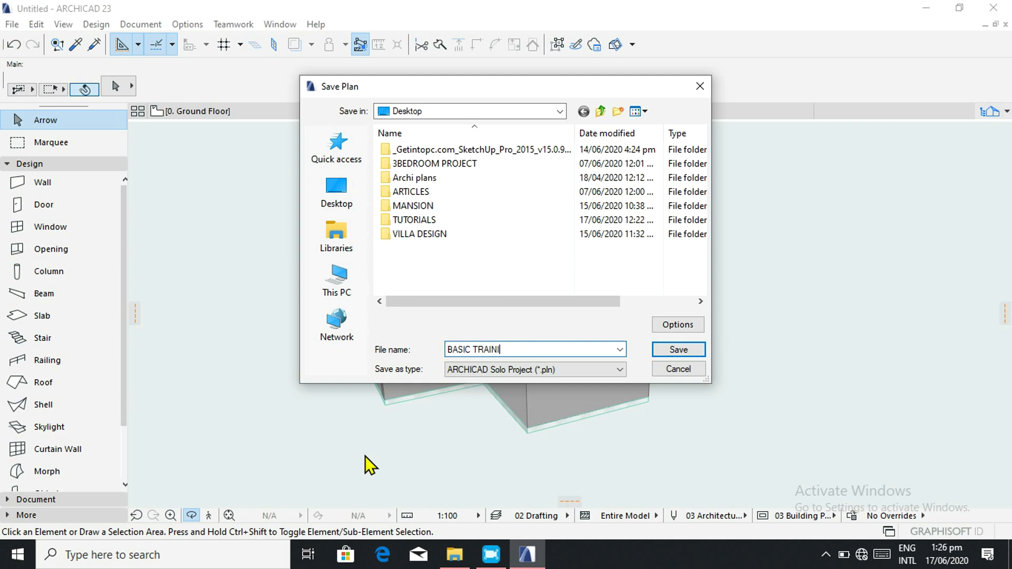
{"action": "key", "text": "BackSpace"}
{"action": "key", "text": "BackSpace"}
{"action": "key", "text": "BackSpace"}
{"action": "key", "text": "BackSpace"}
{"action": "type", "text": "TU"}
{"action": "left_click", "coordinate": [674, 351]}
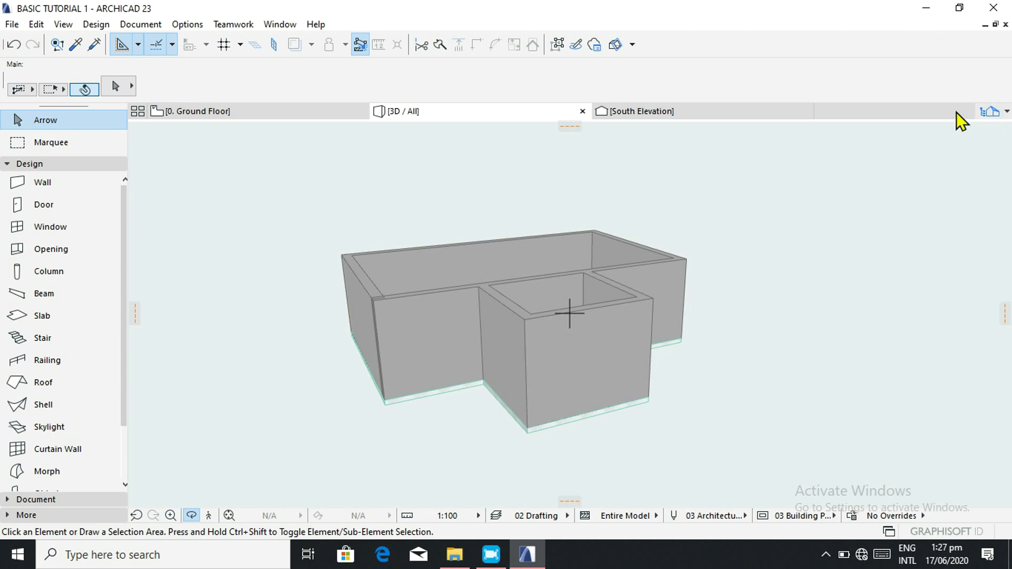
{"action": "left_click", "coordinate": [927, 11]}
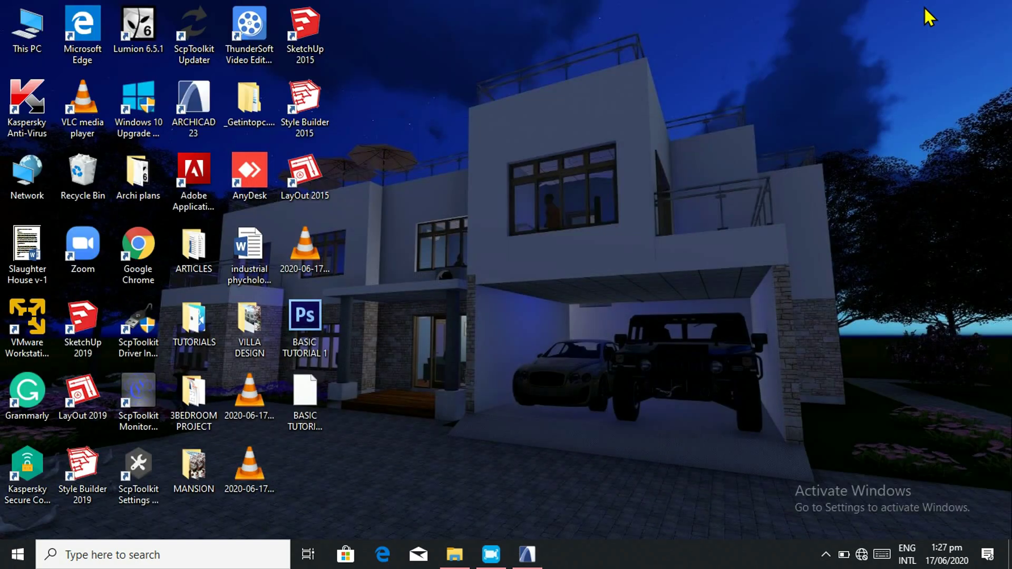